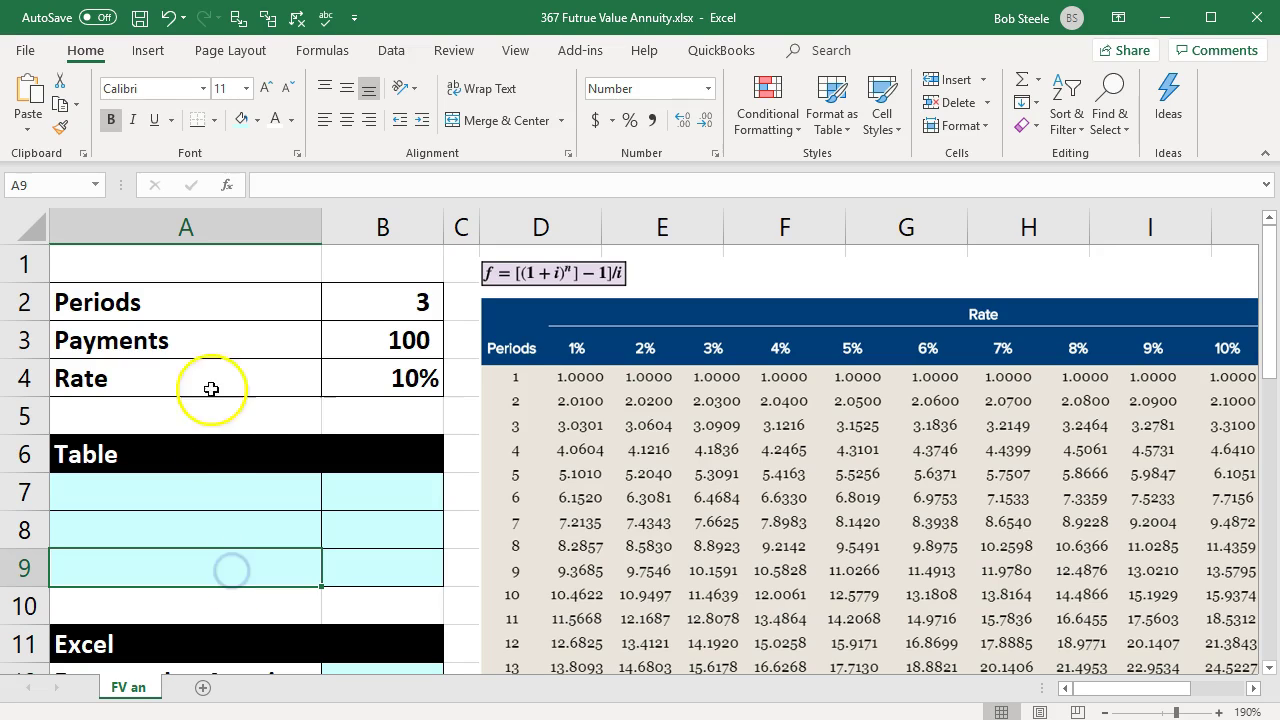
# - Review the periods, payments and rate inputs in A2:B4, along with the empty calculation sections and the factor table
pyautogui.moveTo(186, 305); pyautogui.dragTo(346, 371)
pyautogui.scroll(-1, 346, 371)
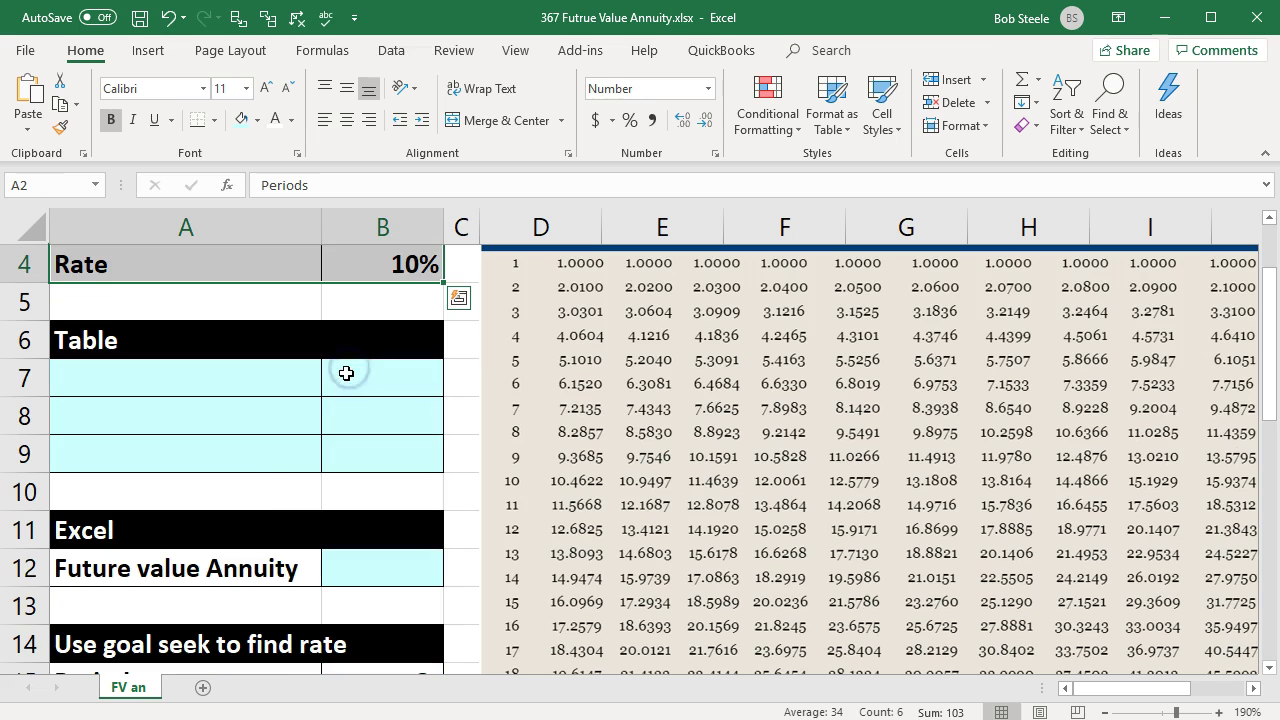
pyautogui.click(285, 480)
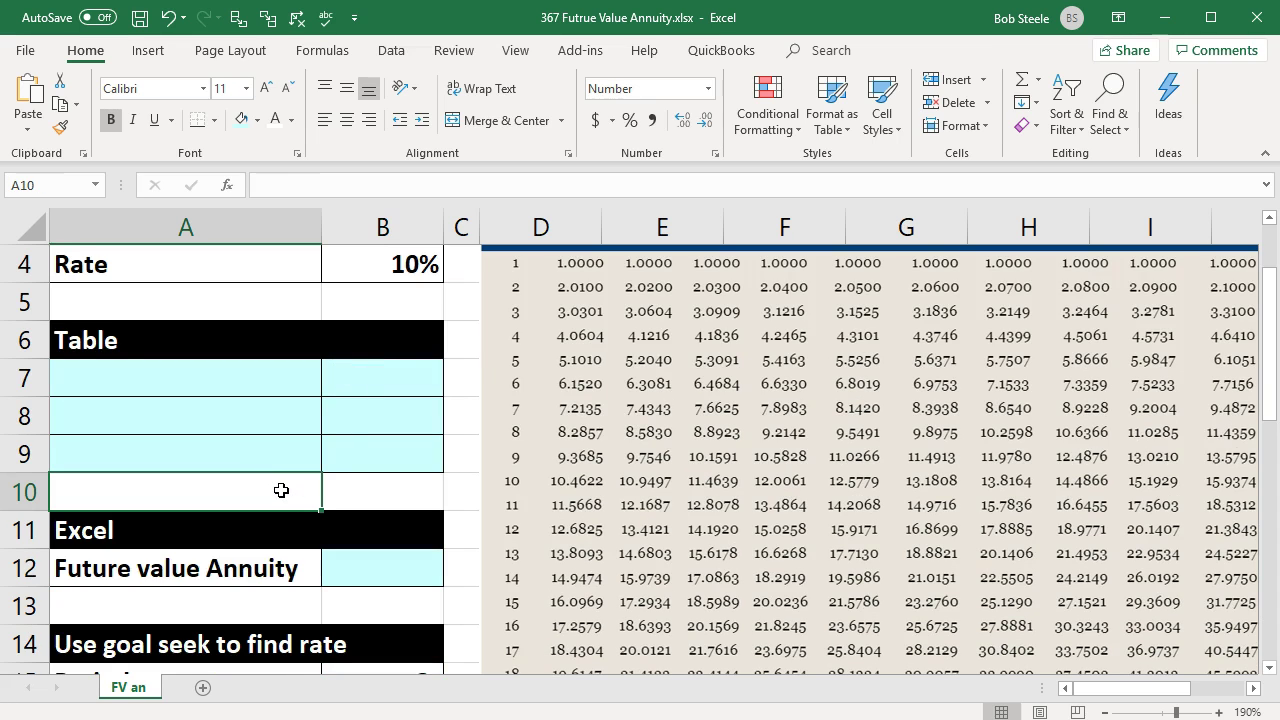
pyautogui.scroll(1, 280, 490)
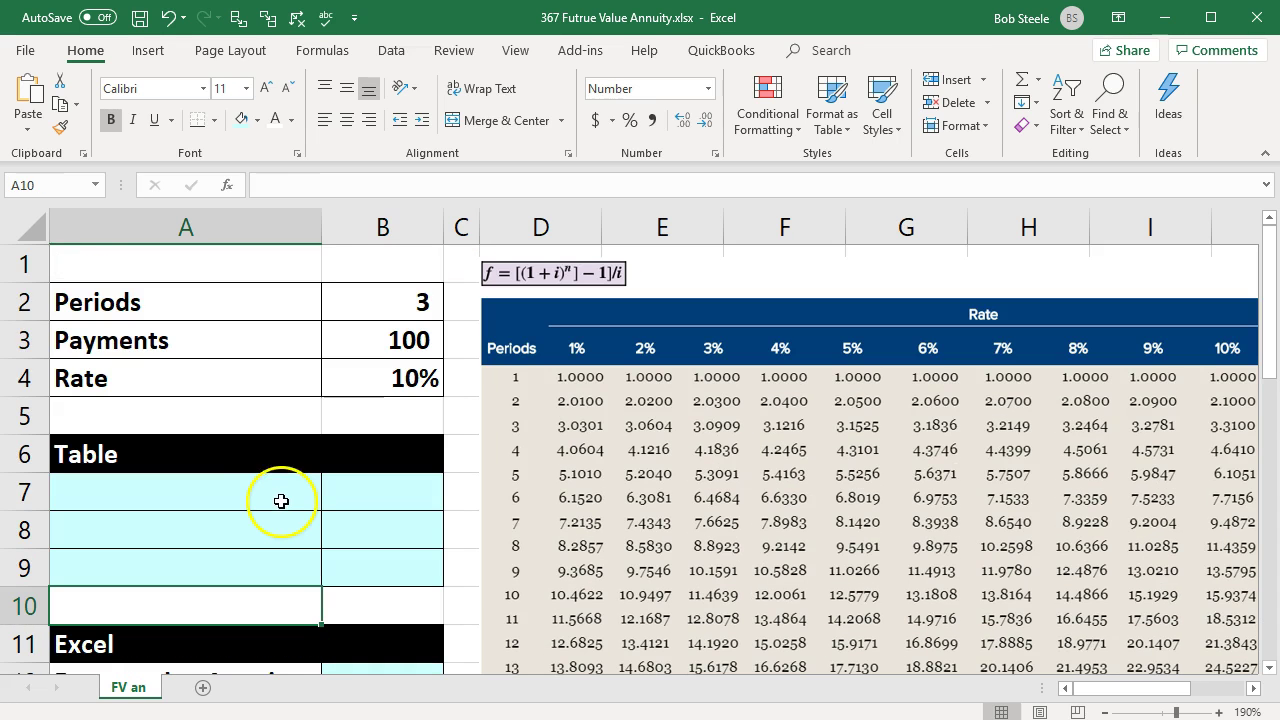
pyautogui.click(226, 312)
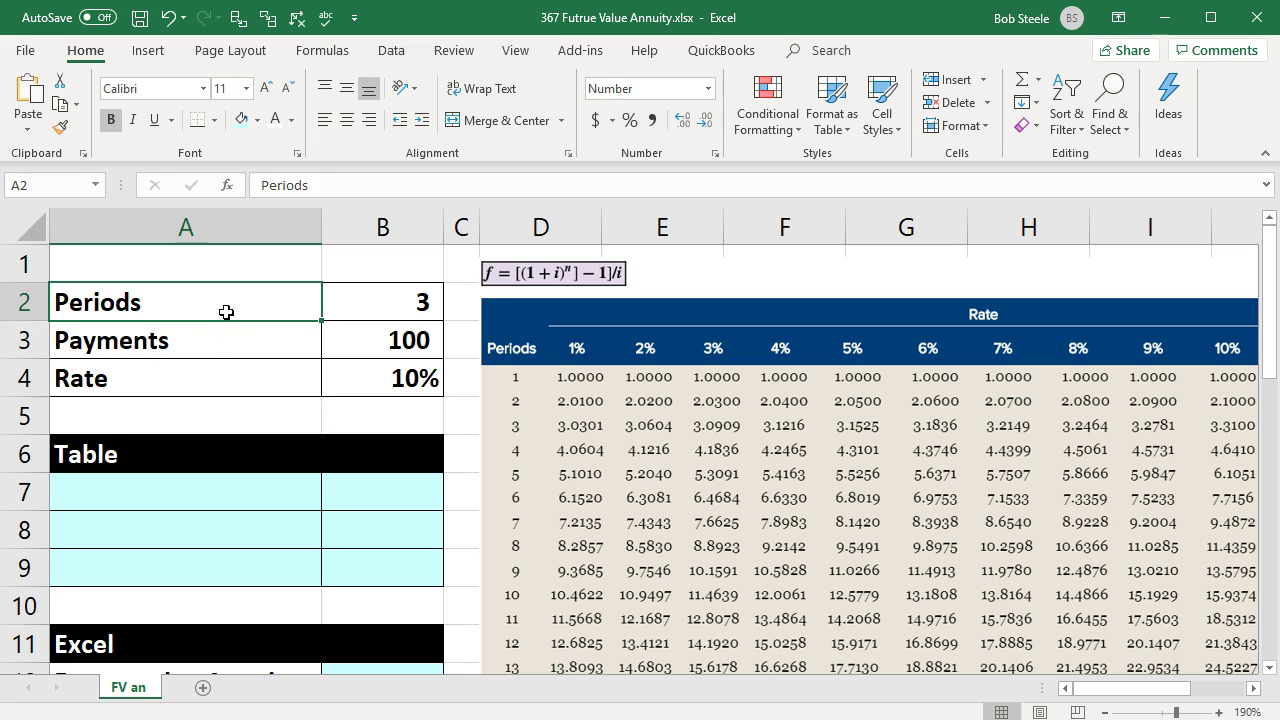
pyautogui.press('Right')
pyautogui.press('Down')
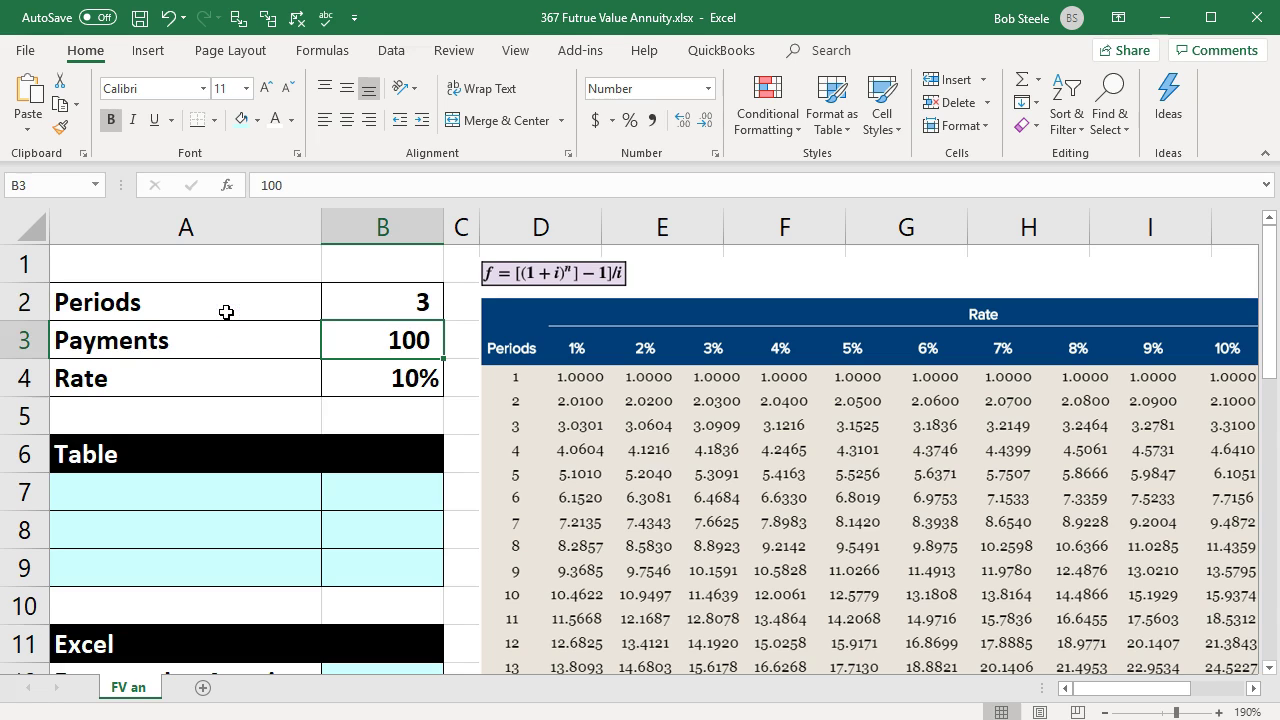
pyautogui.press('Down')
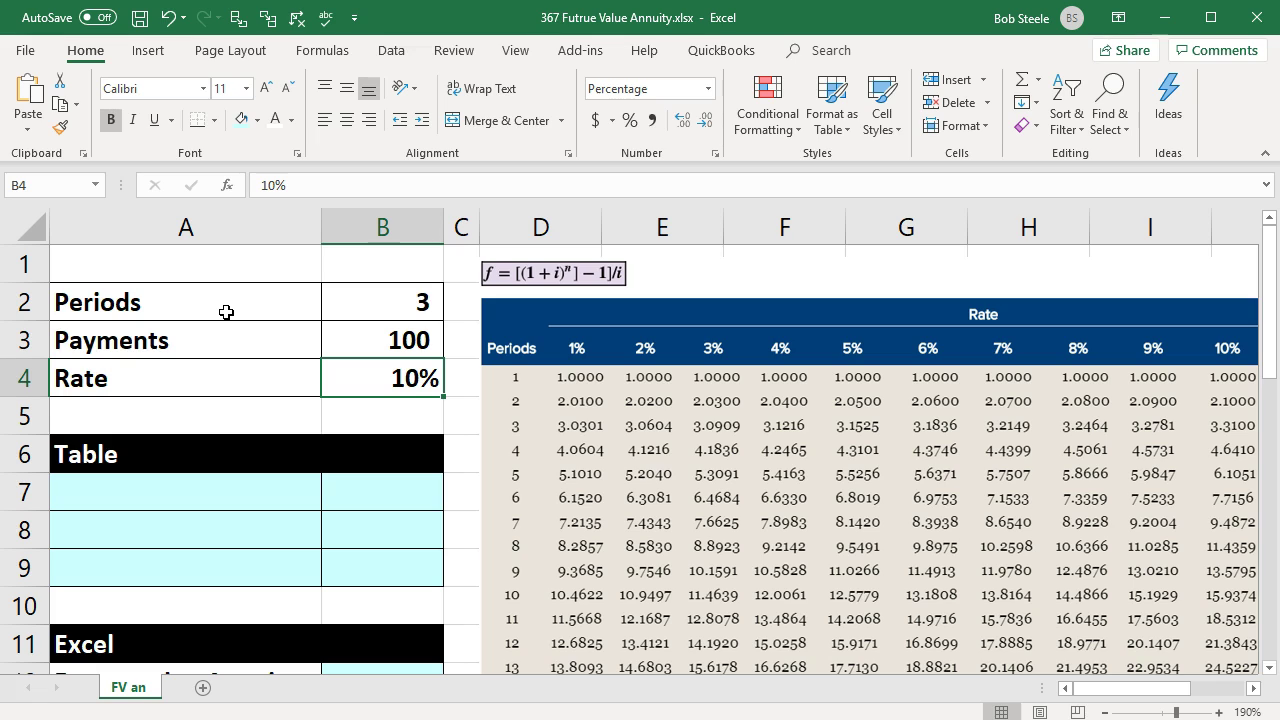
pyautogui.click(226, 312)
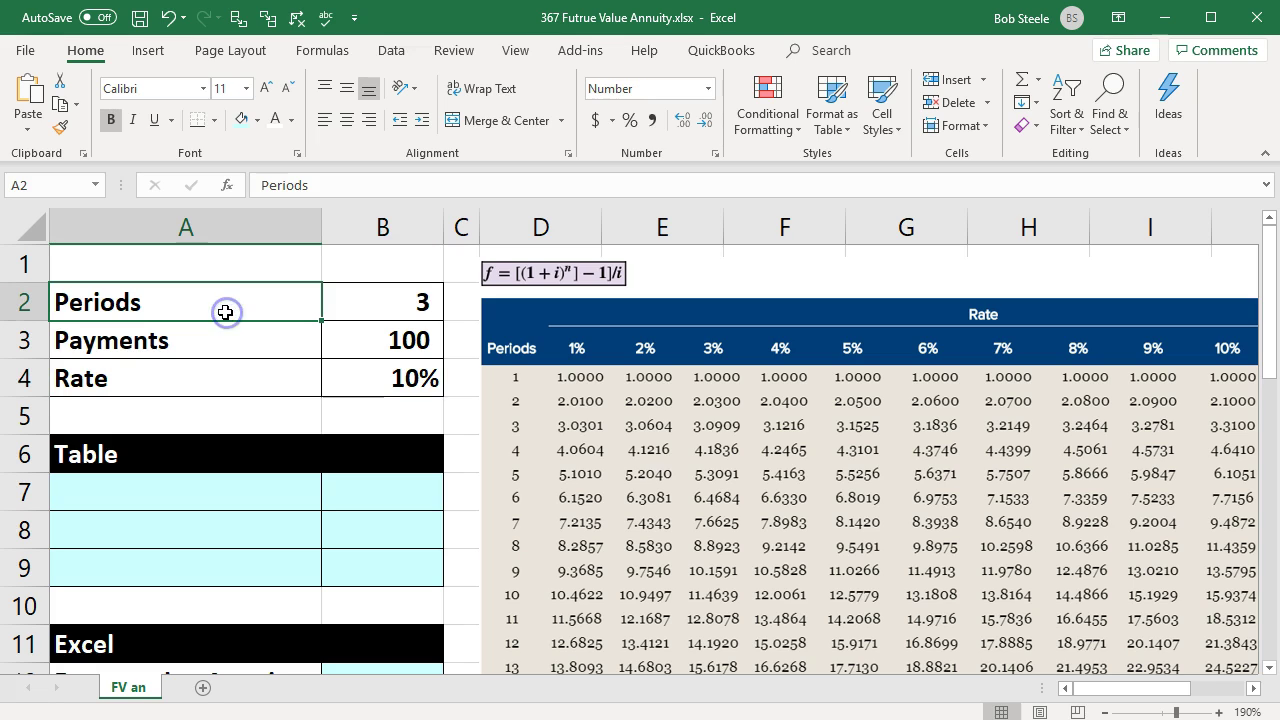
pyautogui.click(195, 371)
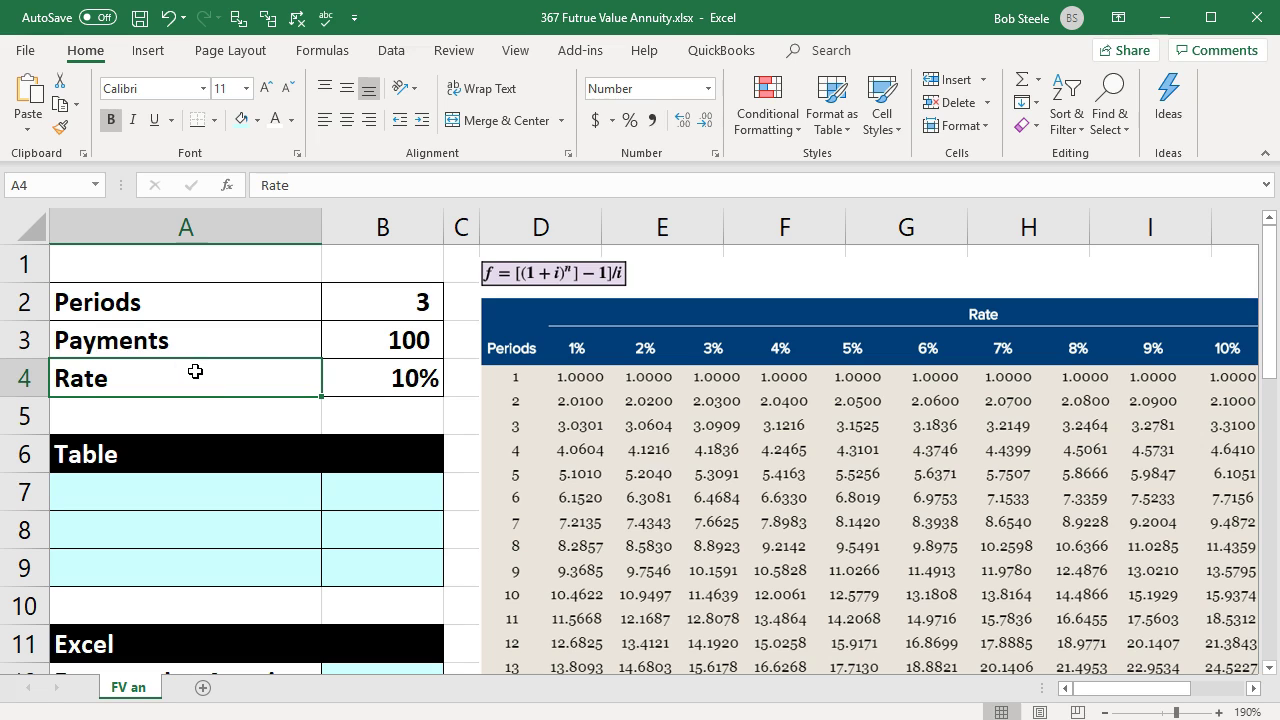
pyautogui.click(317, 511)
pyautogui.click(636, 510)
# - Fill the first Table row by linking A7 to the Payments label in A3 and B7 to the payment amount in B3
pyautogui.click(258, 505)
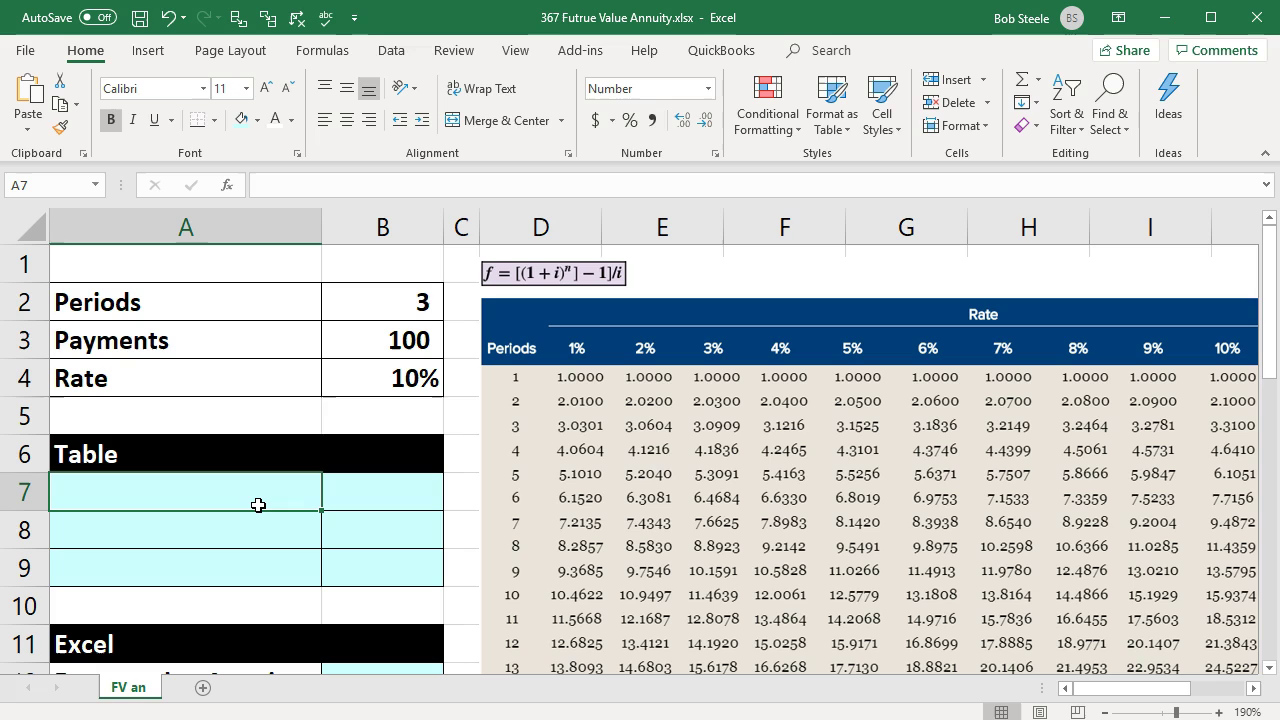
pyautogui.click(254, 502)
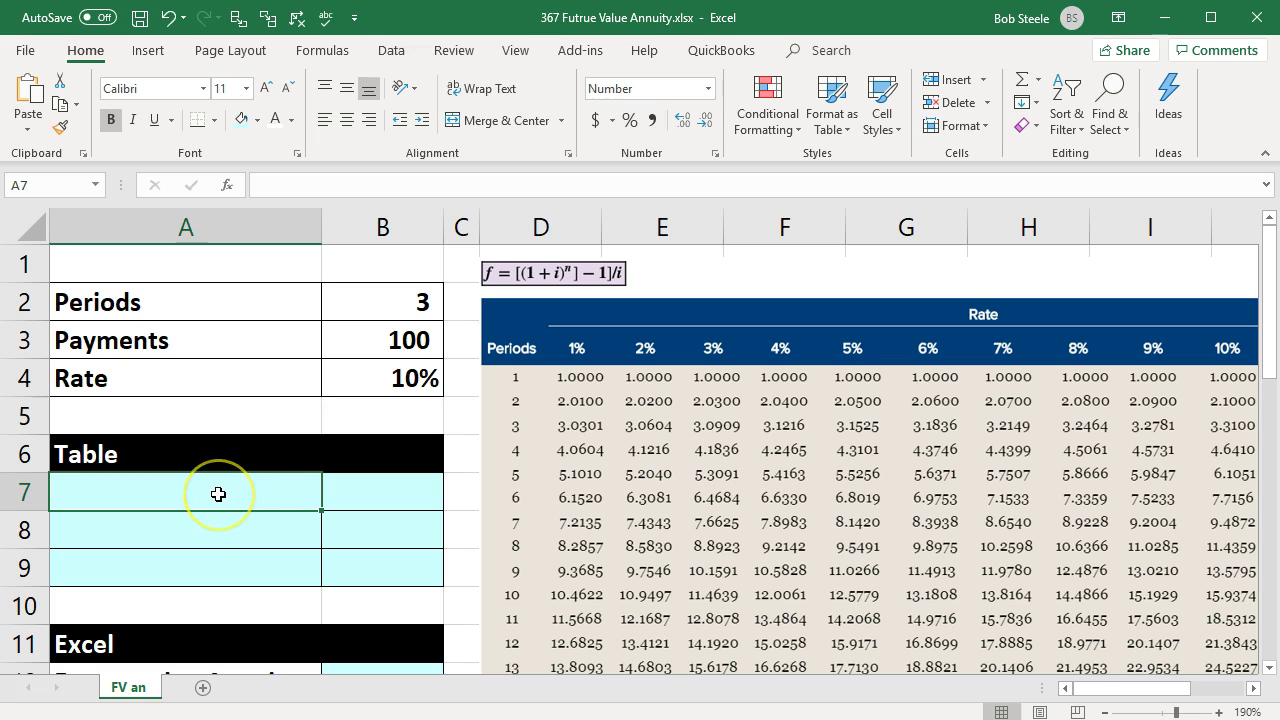
pyautogui.write('P')
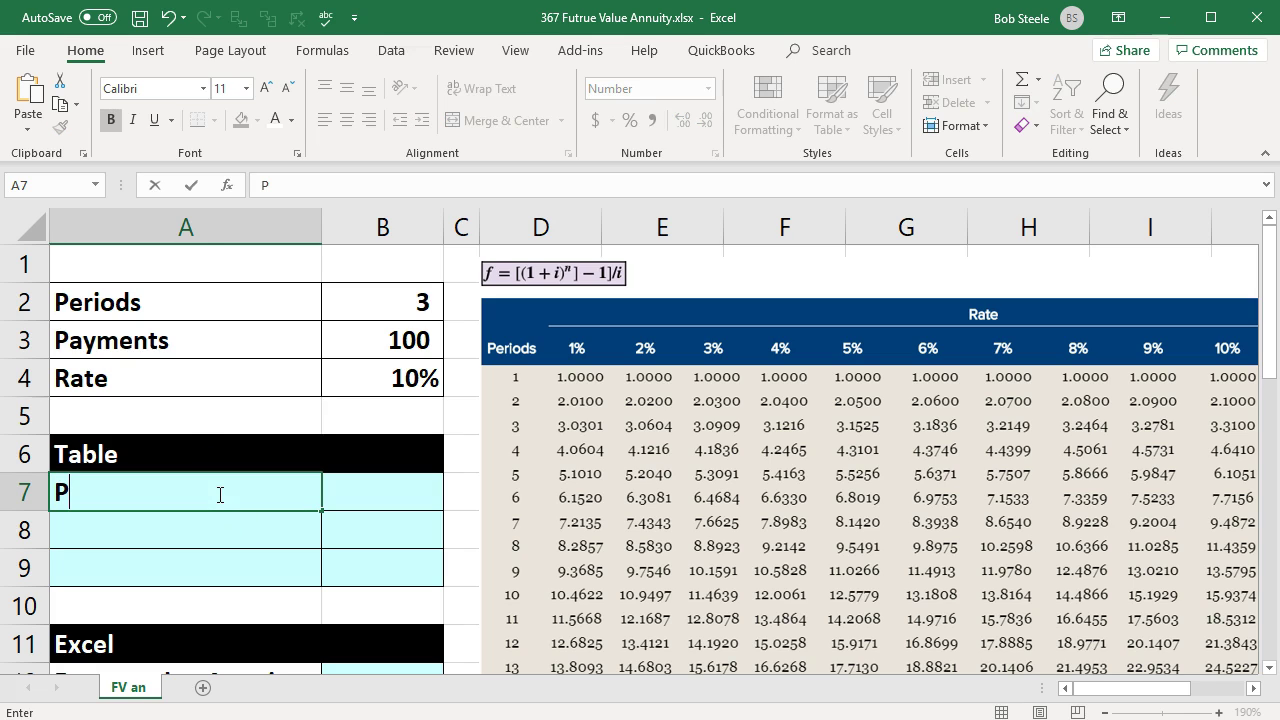
pyautogui.press('BackSpace')
pyautogui.write('=')
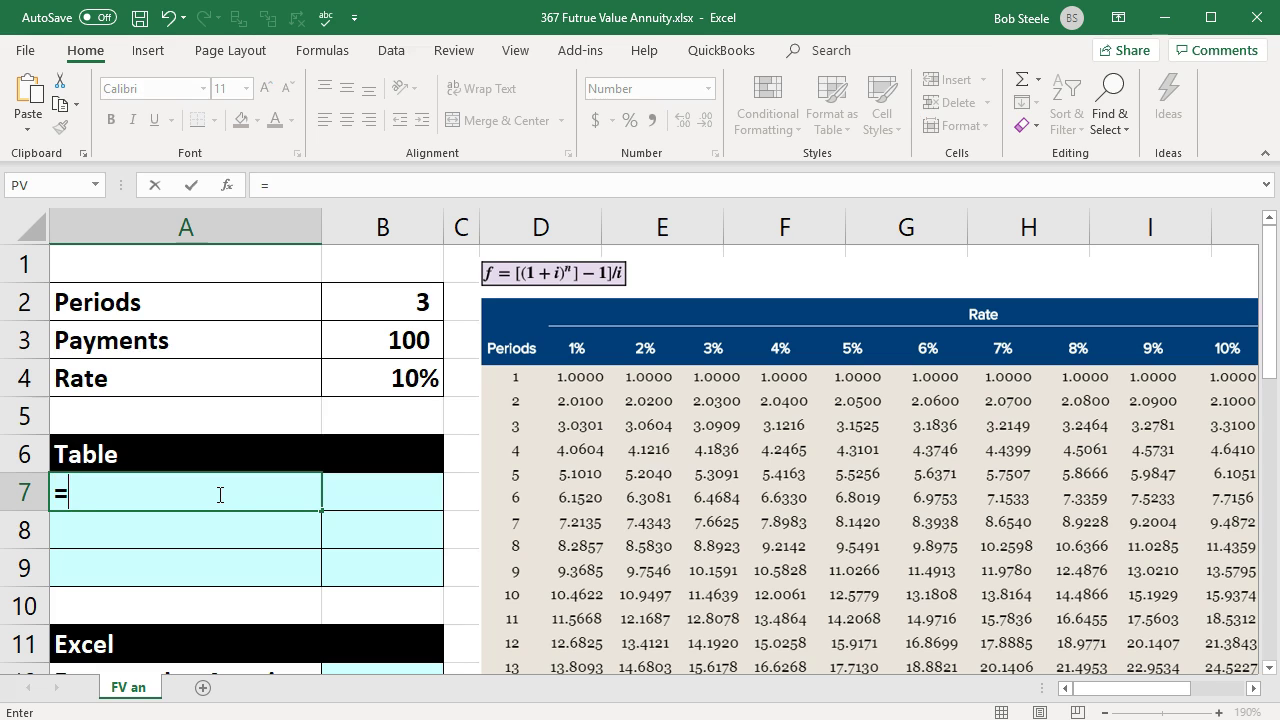
pyautogui.click(178, 443)
pyautogui.click(143, 340)
pyautogui.press('Tab')
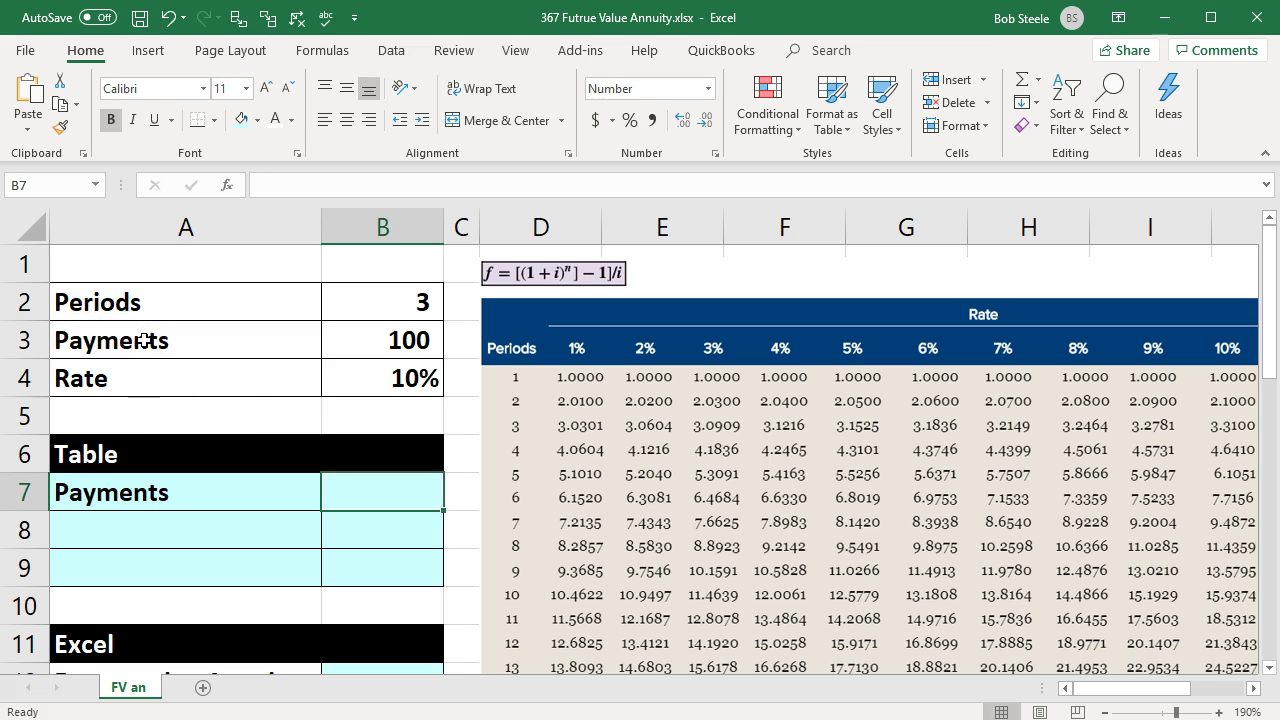
pyautogui.write('=')
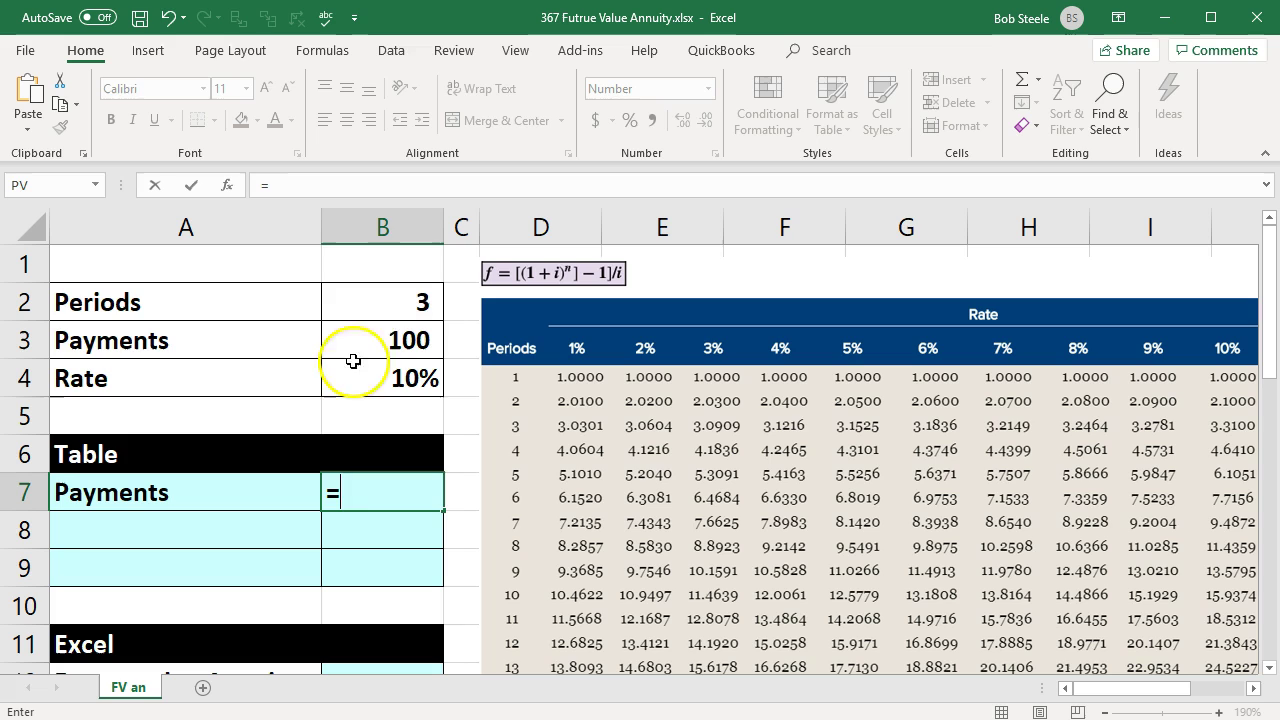
pyautogui.click(390, 332)
pyautogui.press('Return')
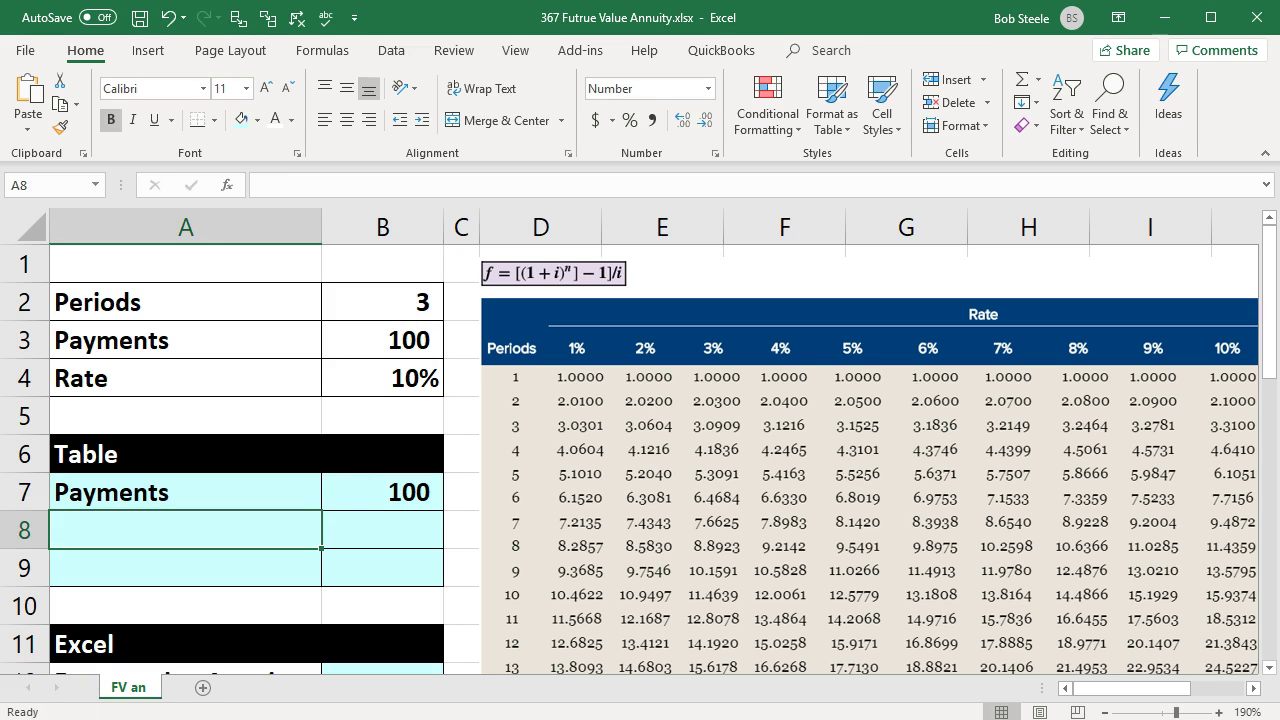
# - Label A8 as Table and enter the factor 3.3100, for 3 periods at 10%, in B8
pyautogui.write('Table')
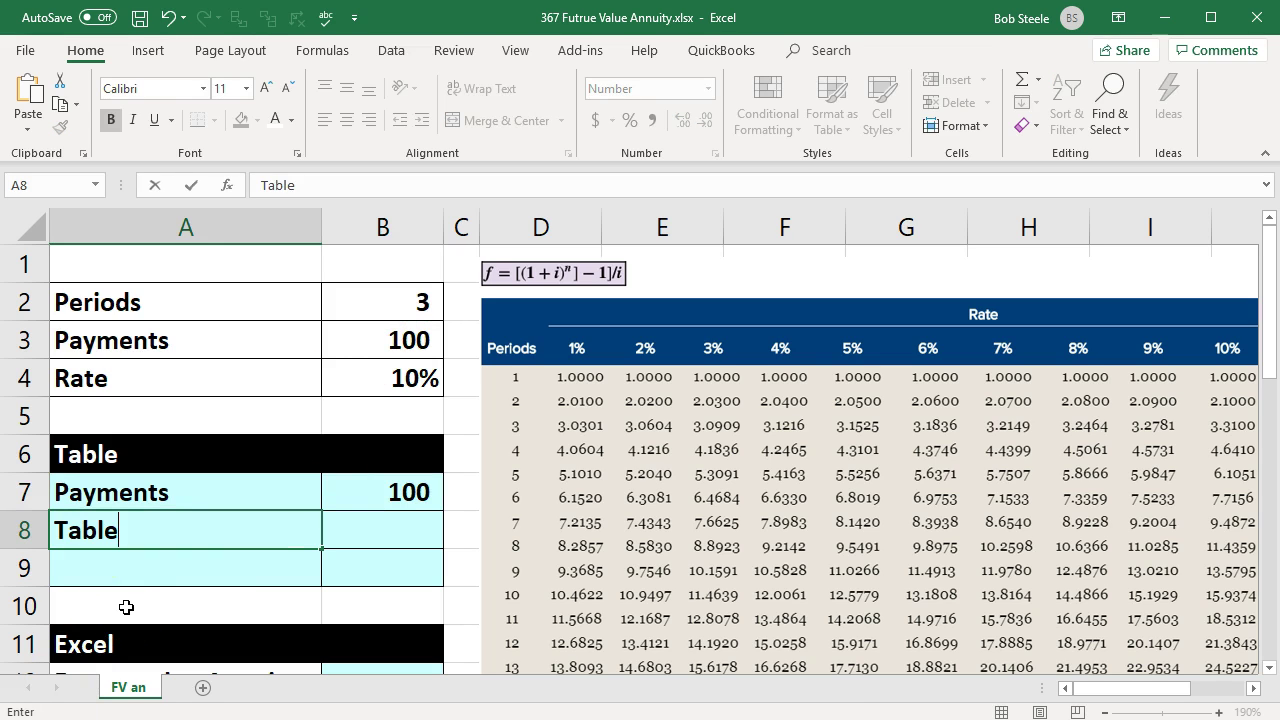
pyautogui.press('Tab')
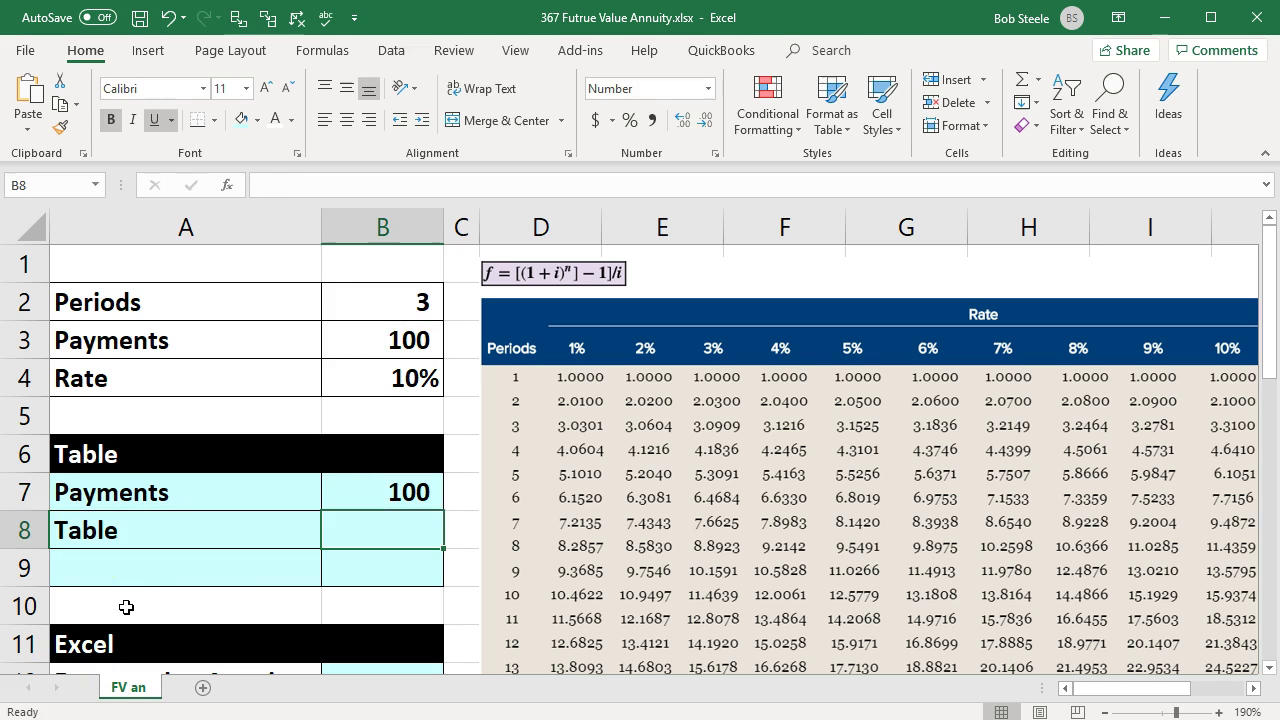
pyautogui.click(343, 352)
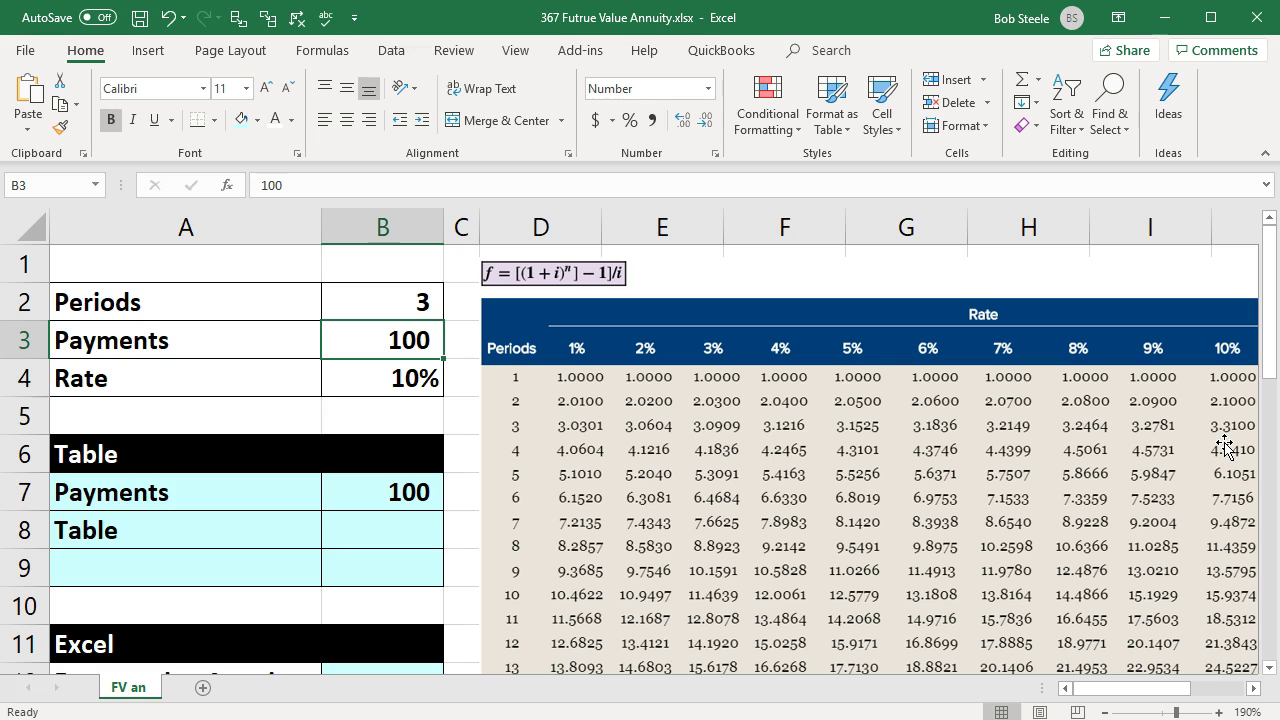
pyautogui.click(398, 532)
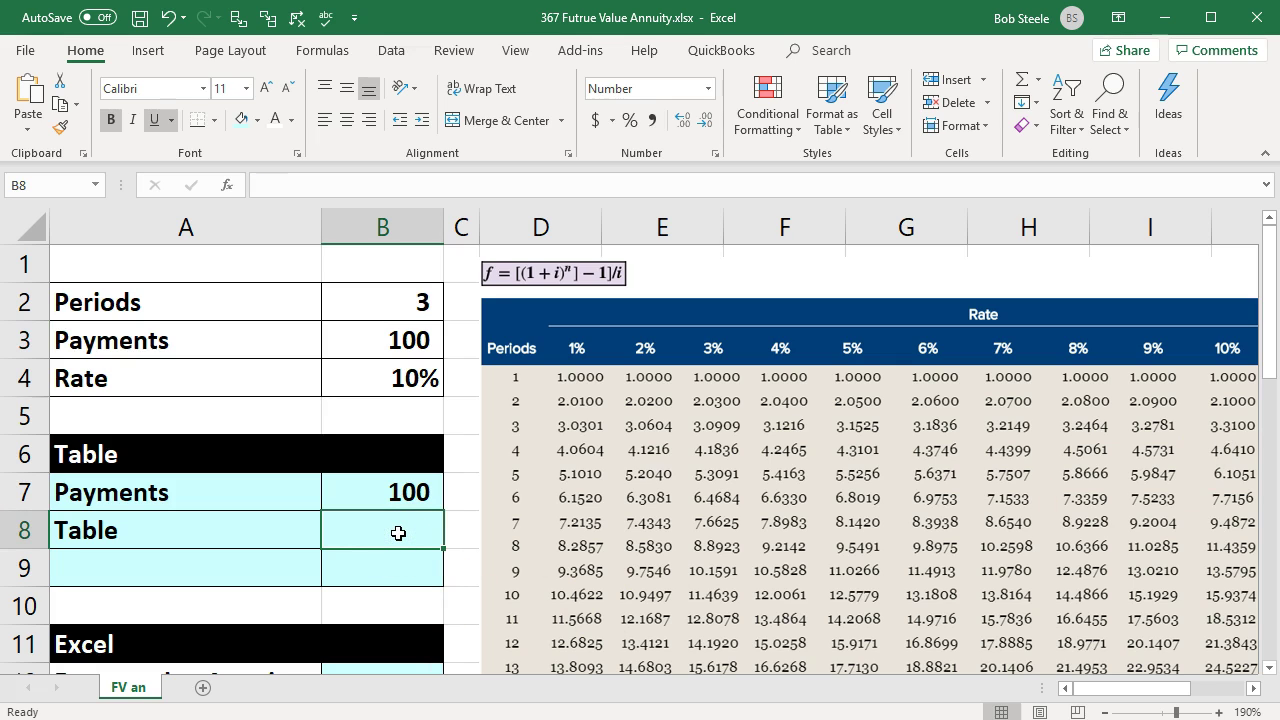
pyautogui.write('3.3100')
pyautogui.press('Return')
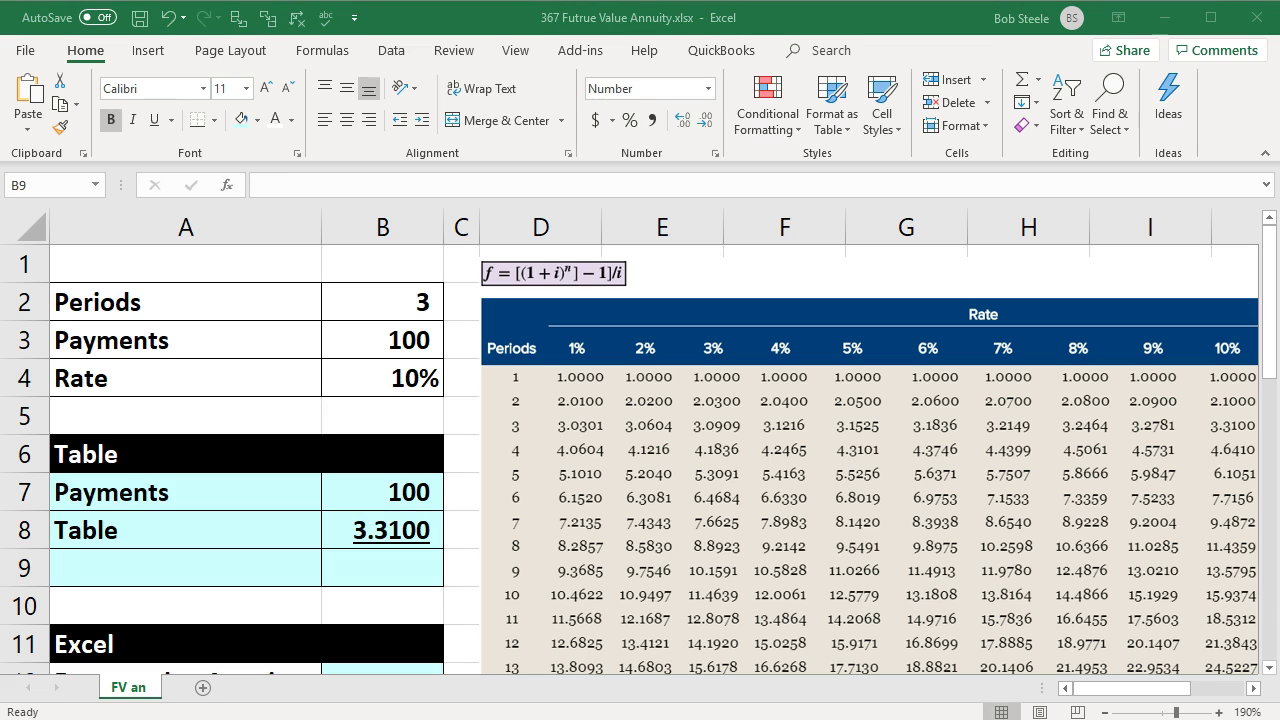
# - Copy the label Future value Annuity into A9, pasting values only
pyautogui.hotkey('ctrl', 'c')
pyautogui.click(330, 556)
pyautogui.click(234, 562)
pyautogui.rightClick(236, 565)
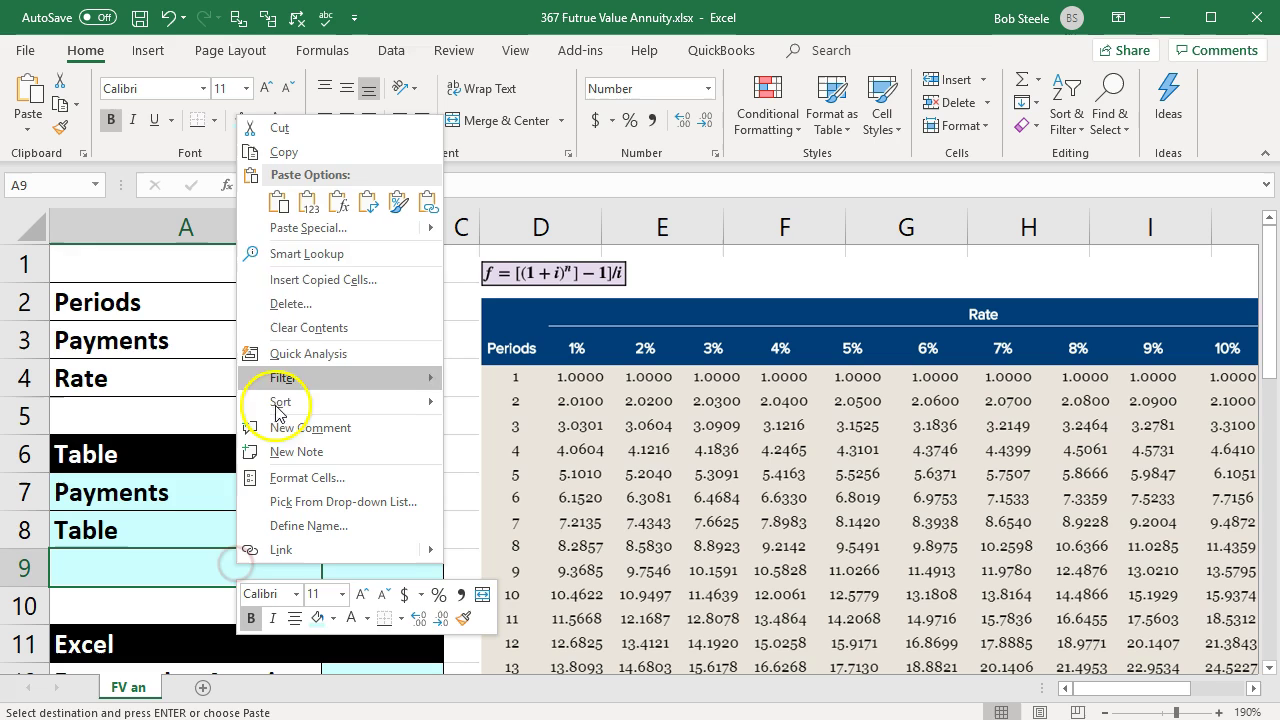
pyautogui.click(309, 202)
# - Calculate the future value in B9 by multiplying the payment by the table factor with =B7*B8
pyautogui.press('Right')
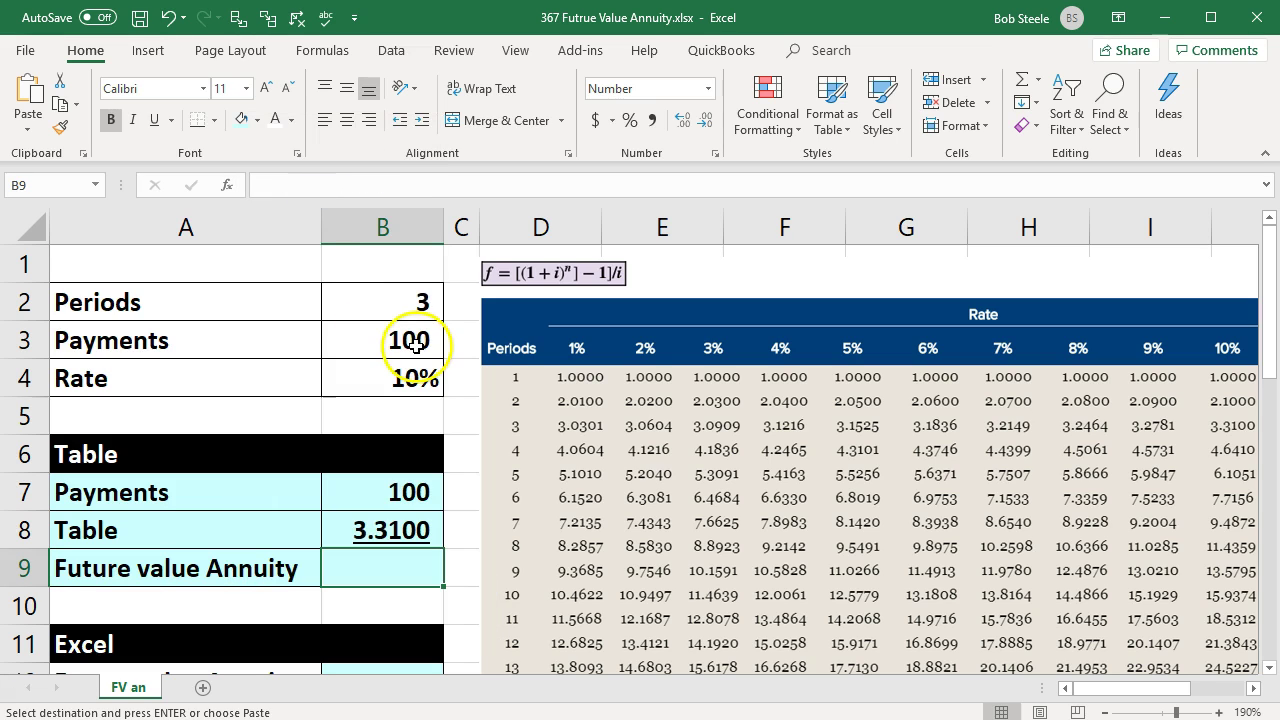
pyautogui.write('=')
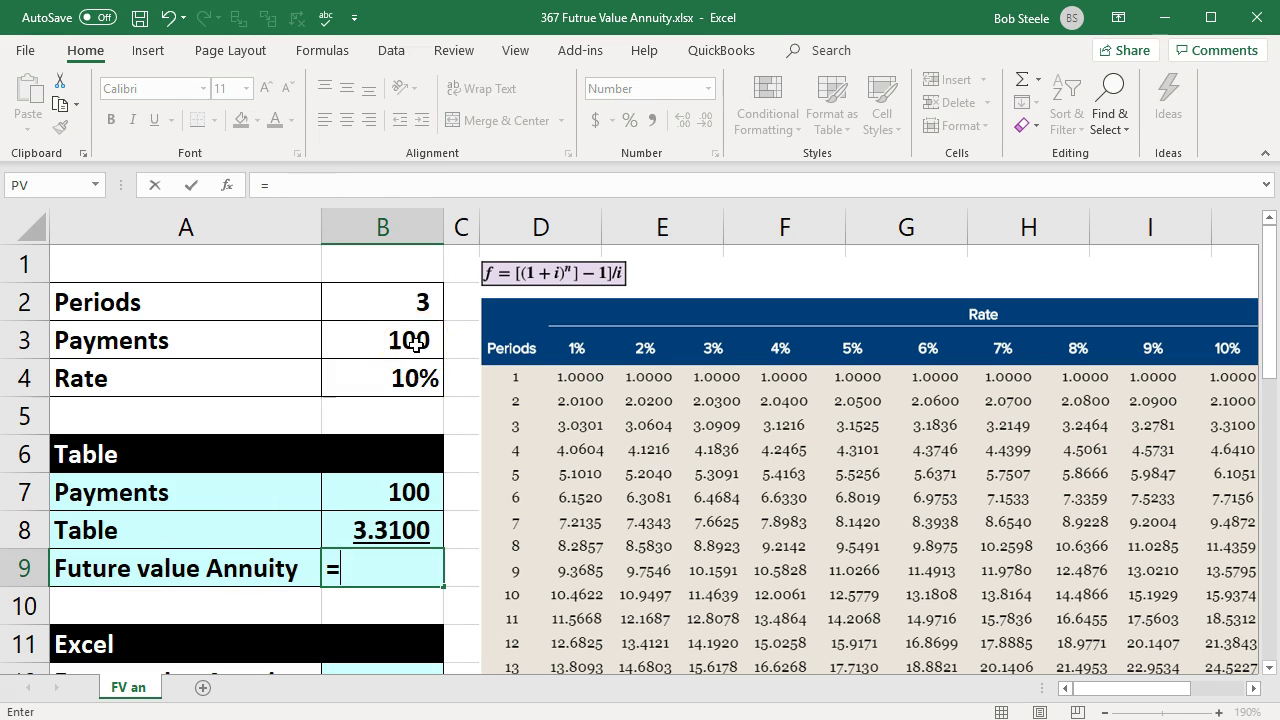
pyautogui.click(385, 485)
pyautogui.write('*')
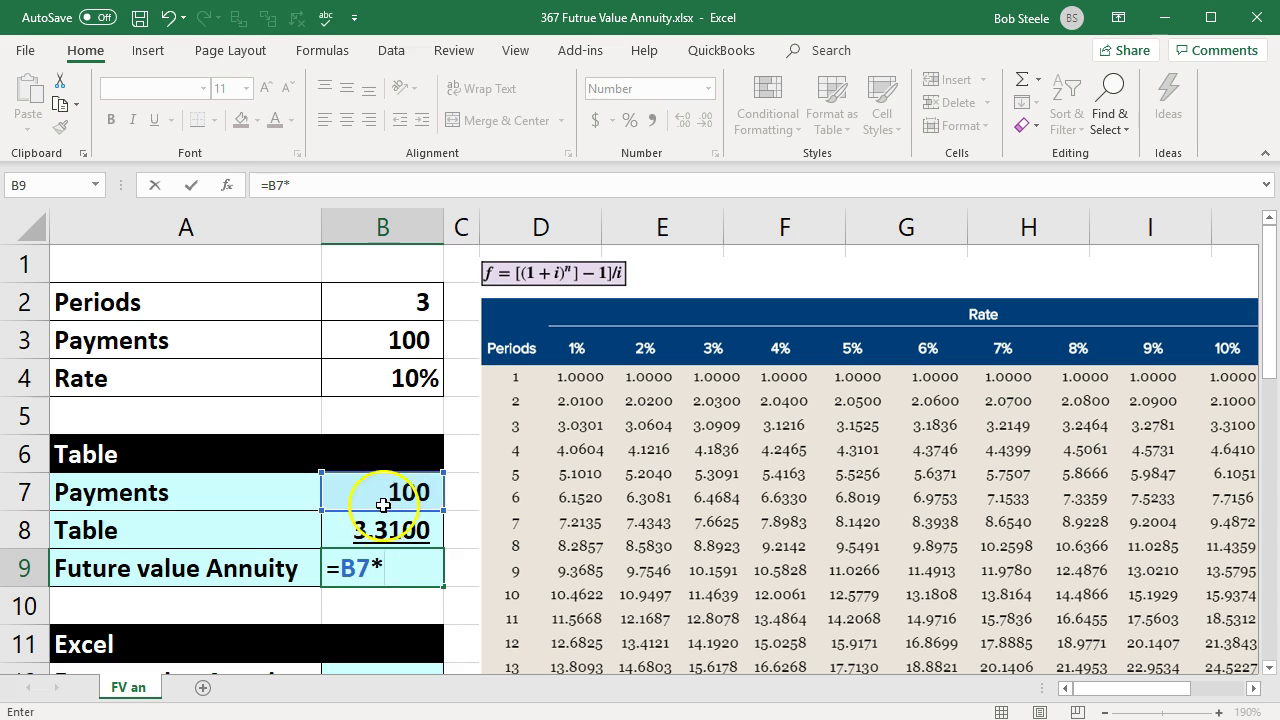
pyautogui.click(388, 515)
pyautogui.press('Return')
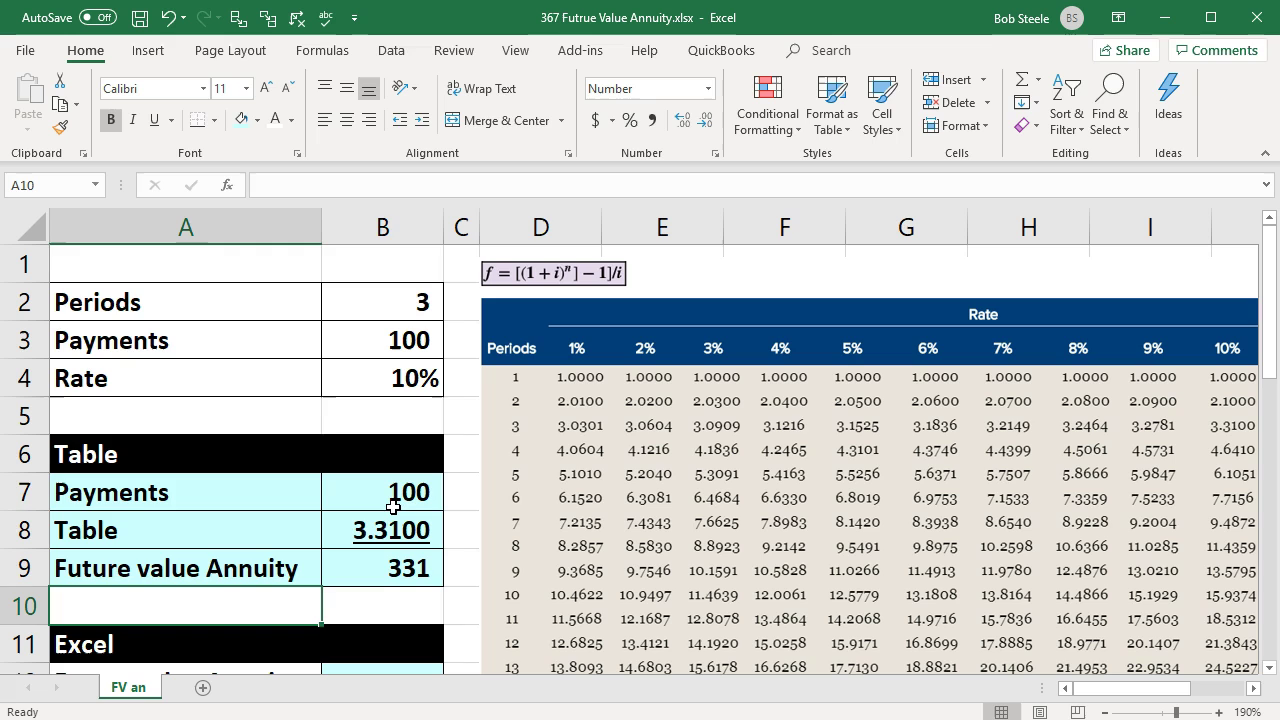
# - Insert the FV function into B12 of the Excel section, opening its function arguments
pyautogui.click(393, 507)
pyautogui.scroll(-1, 393, 507)
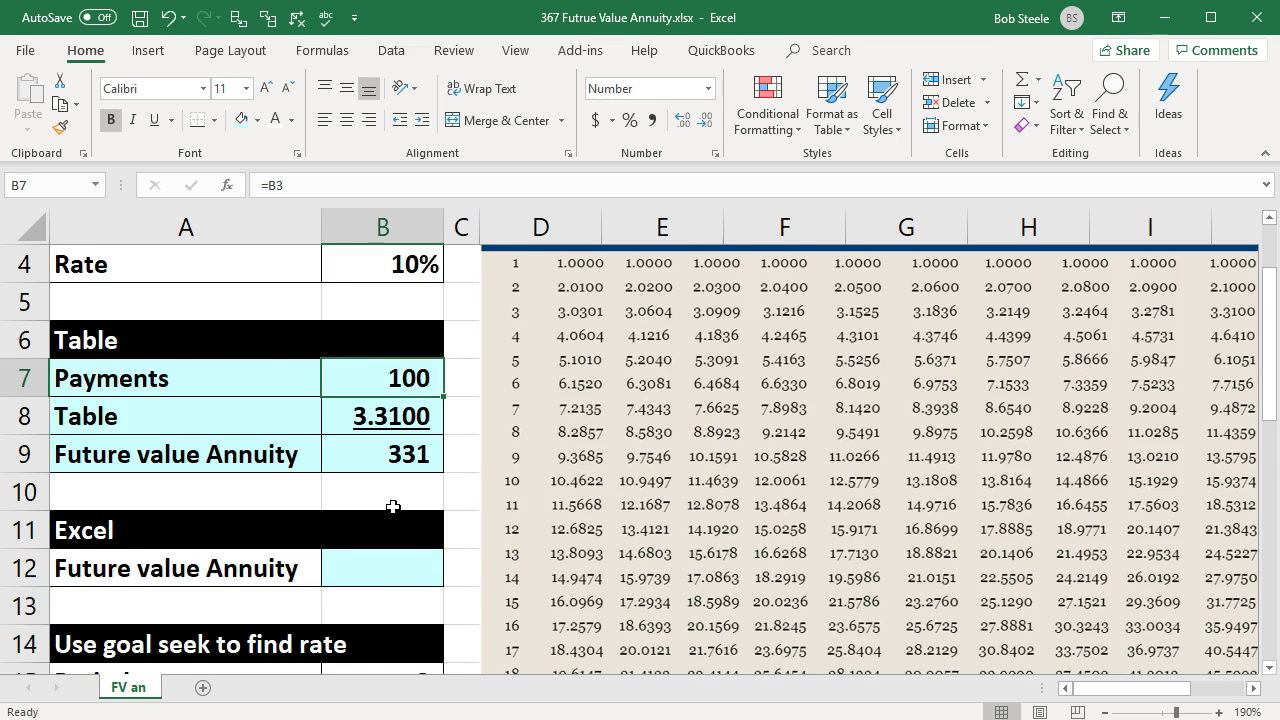
pyautogui.scroll(-1, 393, 507)
pyautogui.click(382, 453)
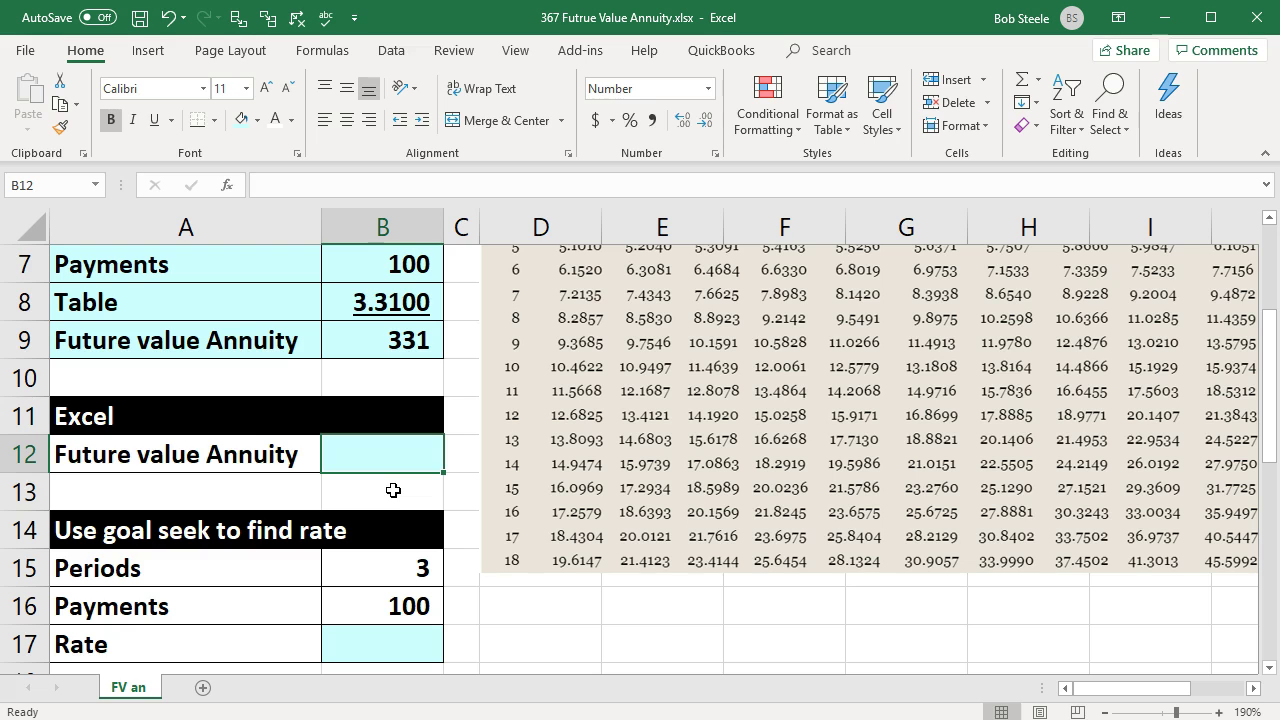
pyautogui.click(320, 52)
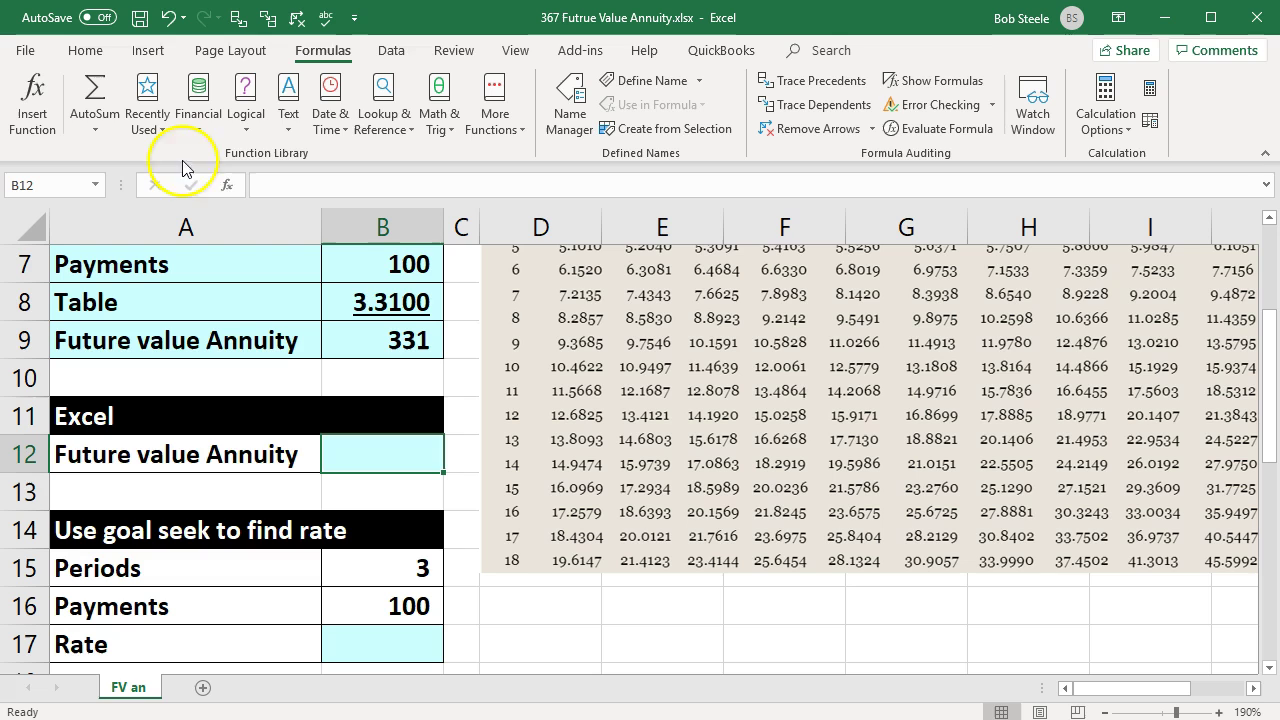
pyautogui.click(35, 110)
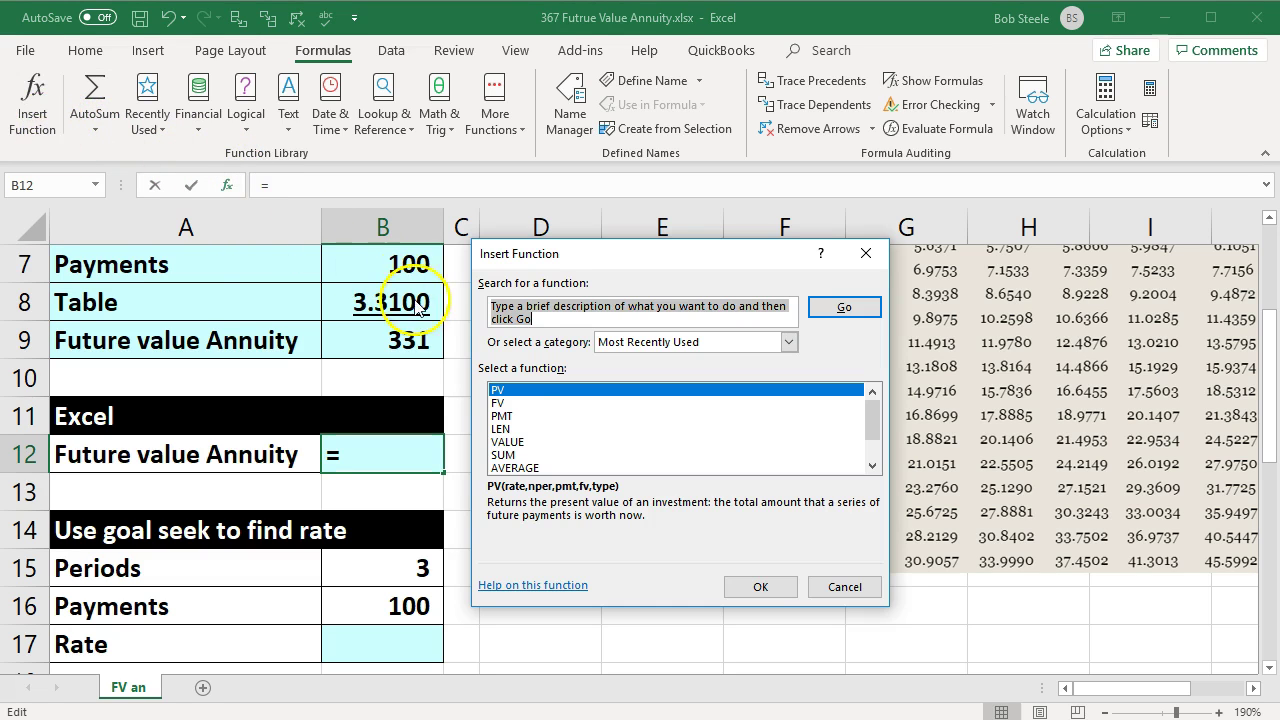
pyautogui.click(503, 404)
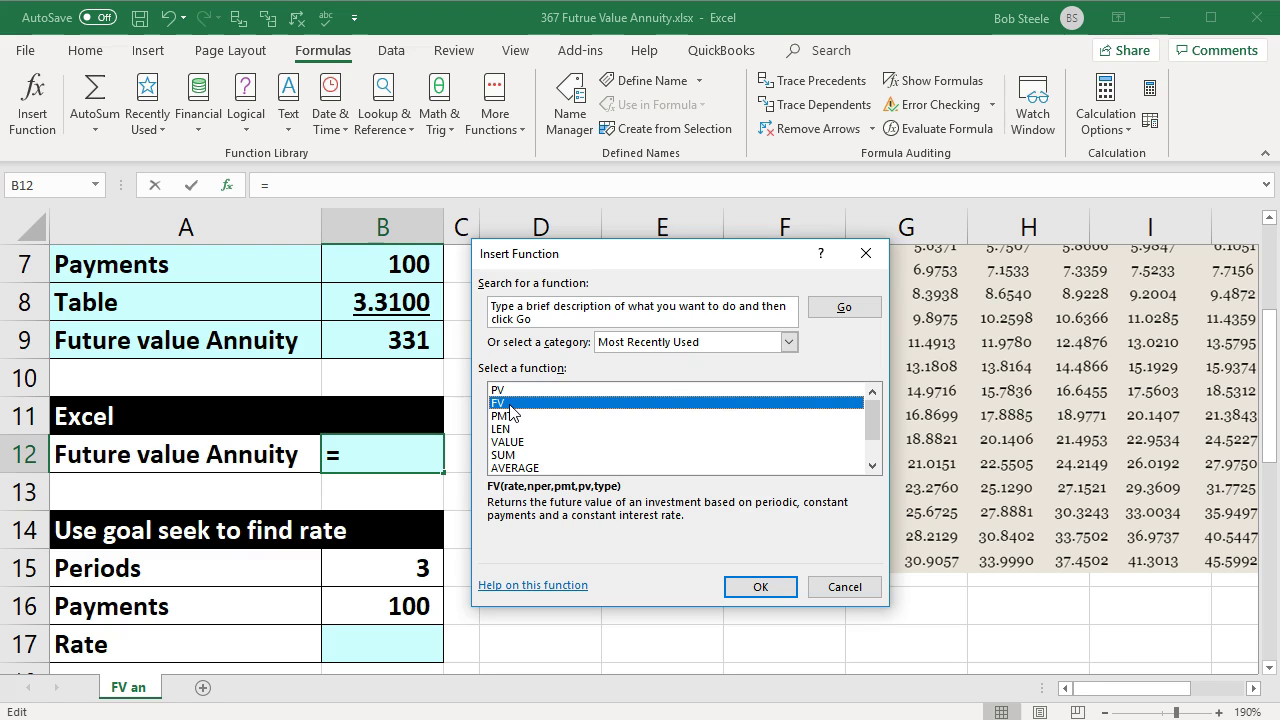
pyautogui.click(779, 594)
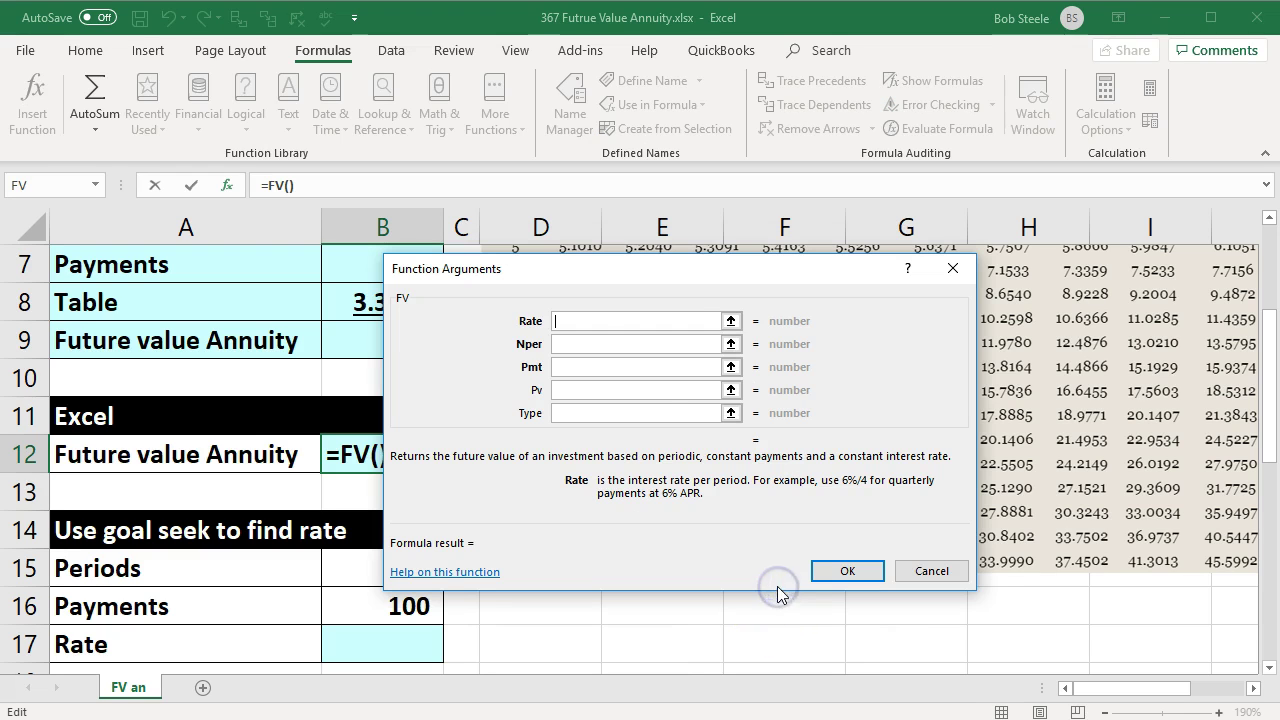
# - Complete the FV function in B12 with B4 as the rate, B2 as the periods and B3 as the payment
pyautogui.moveTo(644, 279); pyautogui.dragTo(750, 272)
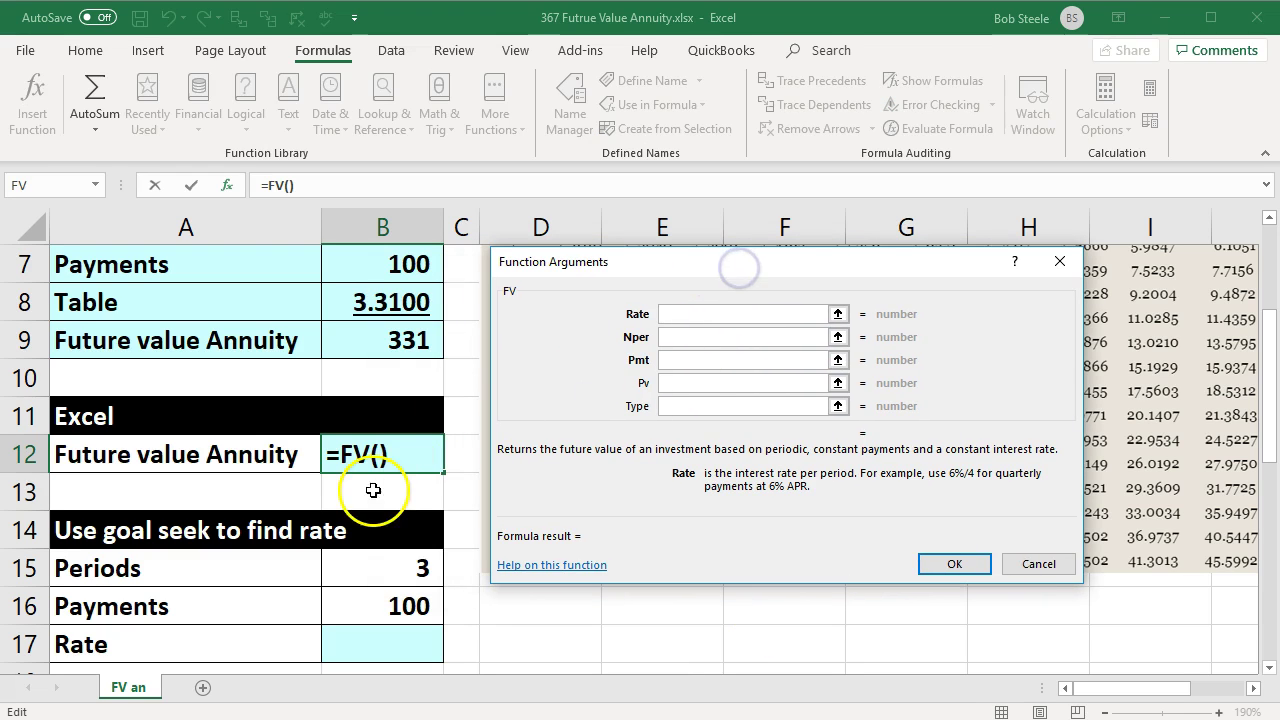
pyautogui.scroll(2, 377, 526)
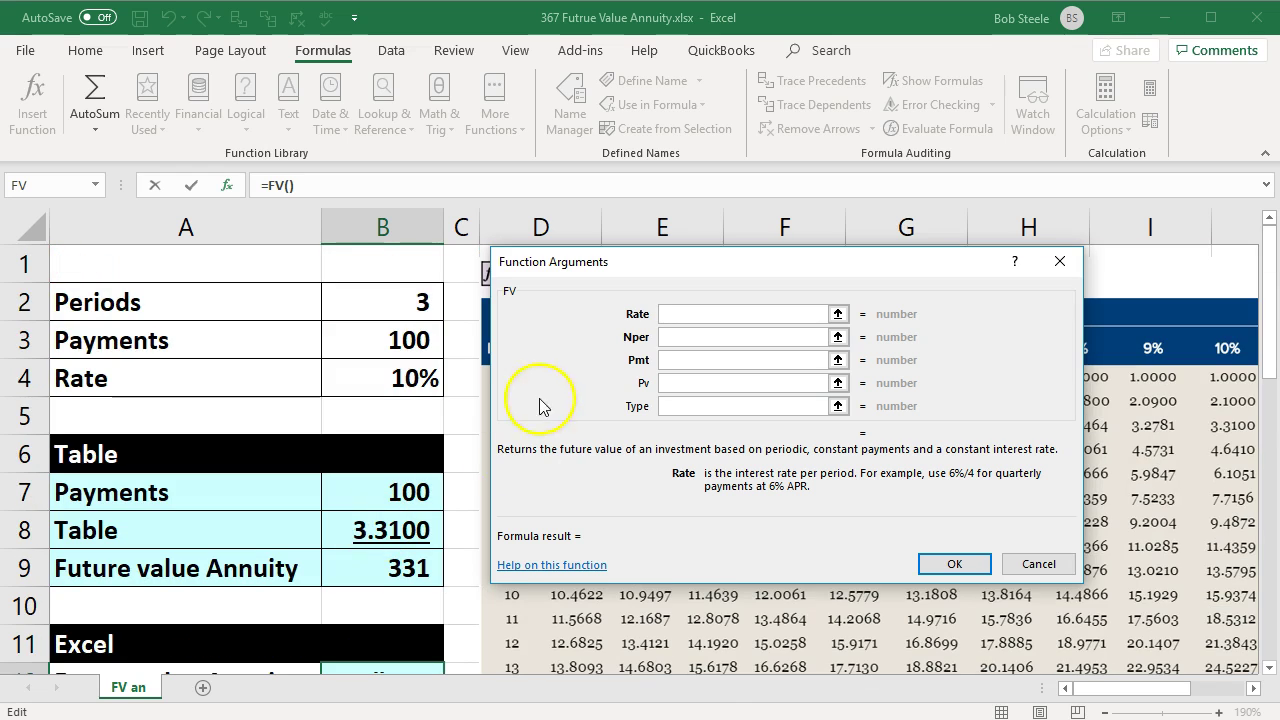
pyautogui.click(405, 378)
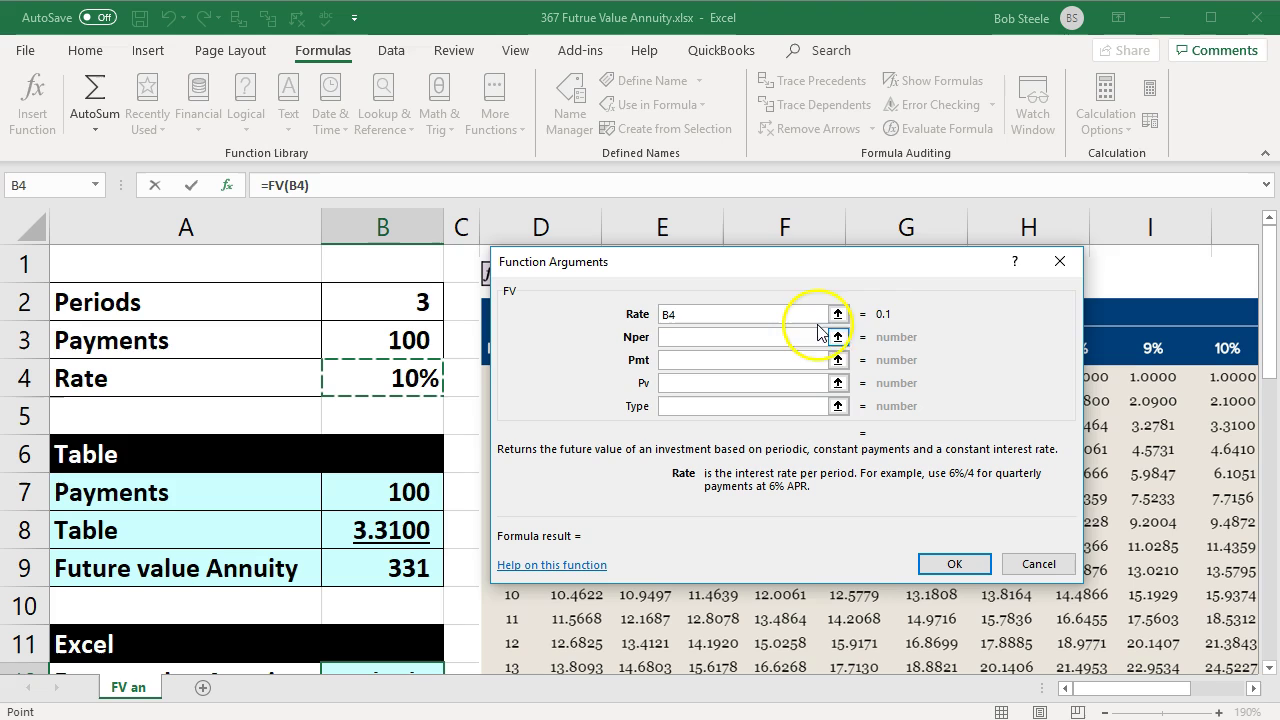
pyautogui.click(715, 337)
pyautogui.click(424, 310)
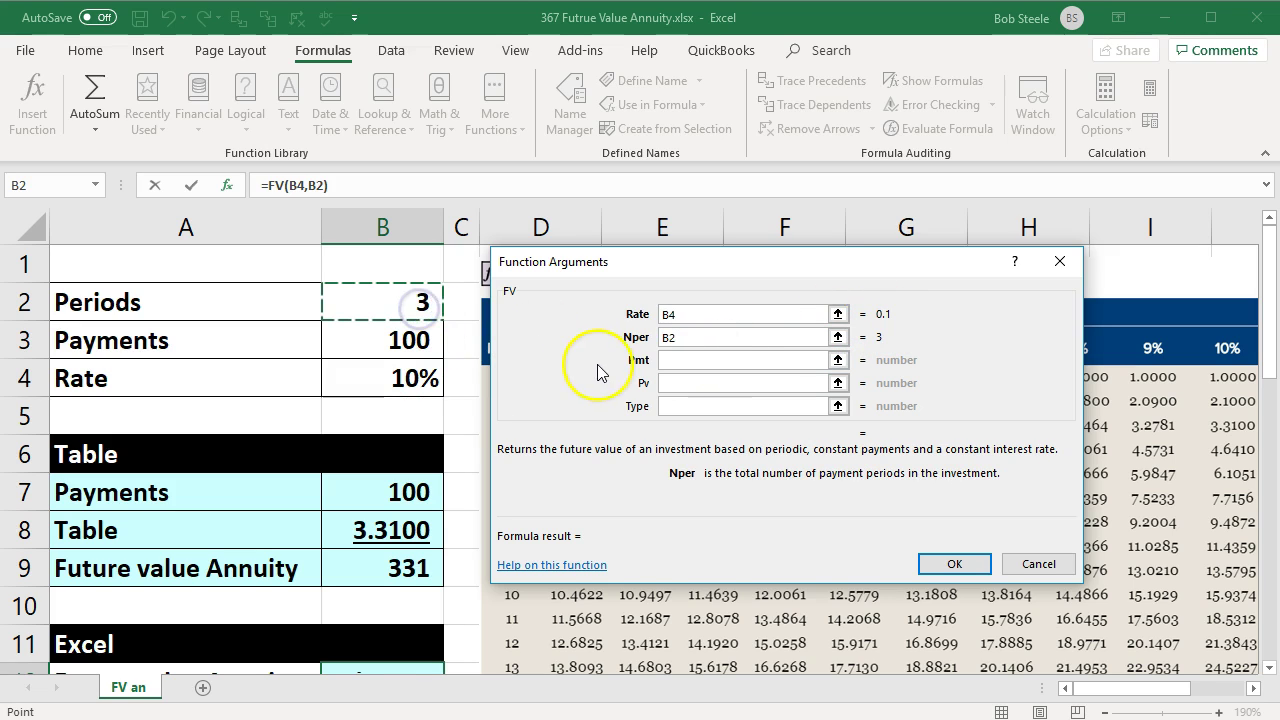
pyautogui.click(730, 362)
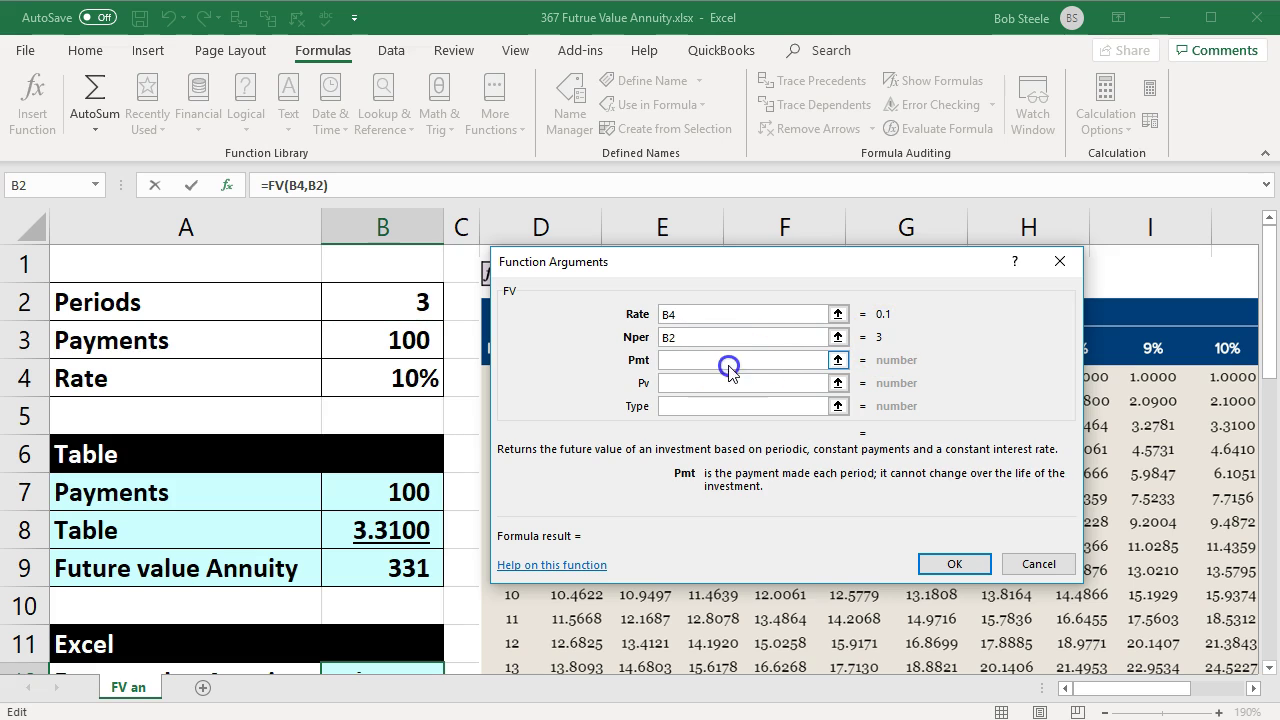
pyautogui.click(420, 336)
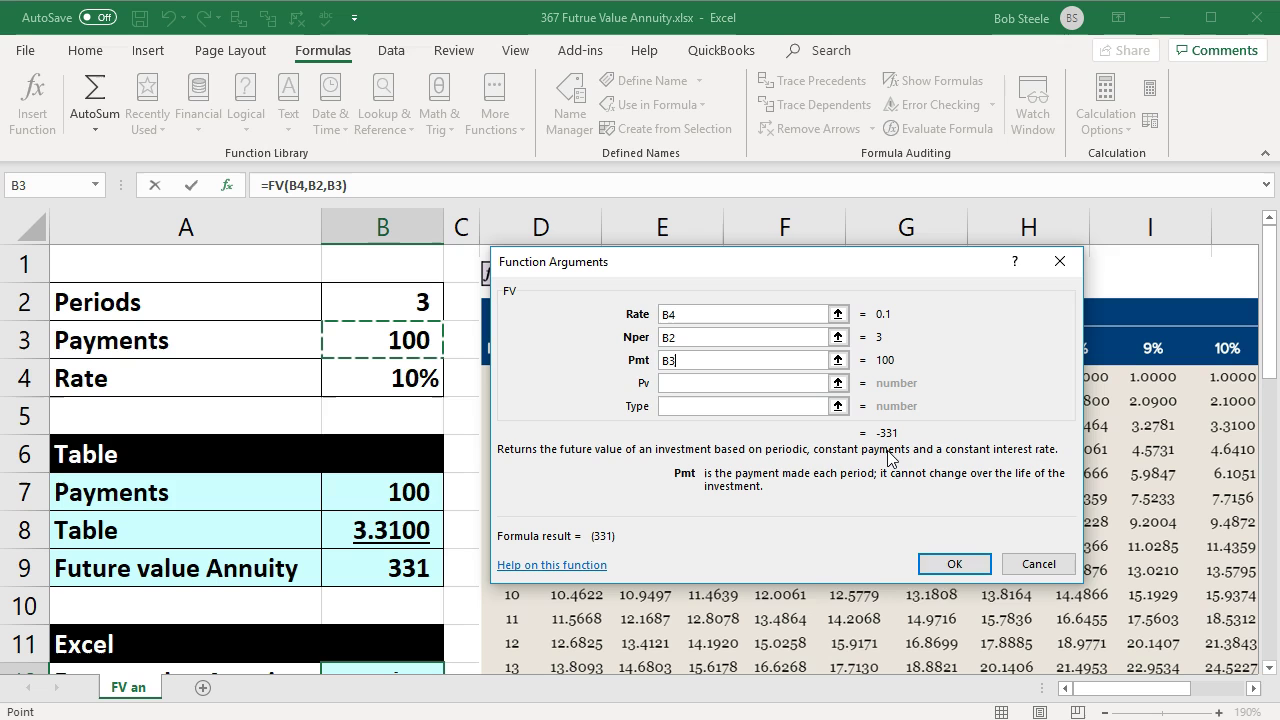
pyautogui.click(952, 566)
# - Negate the Future value Annuity formula in B12 so it reads =-FV(B4,B2,B3)
pyautogui.scroll(-3, 354, 580)
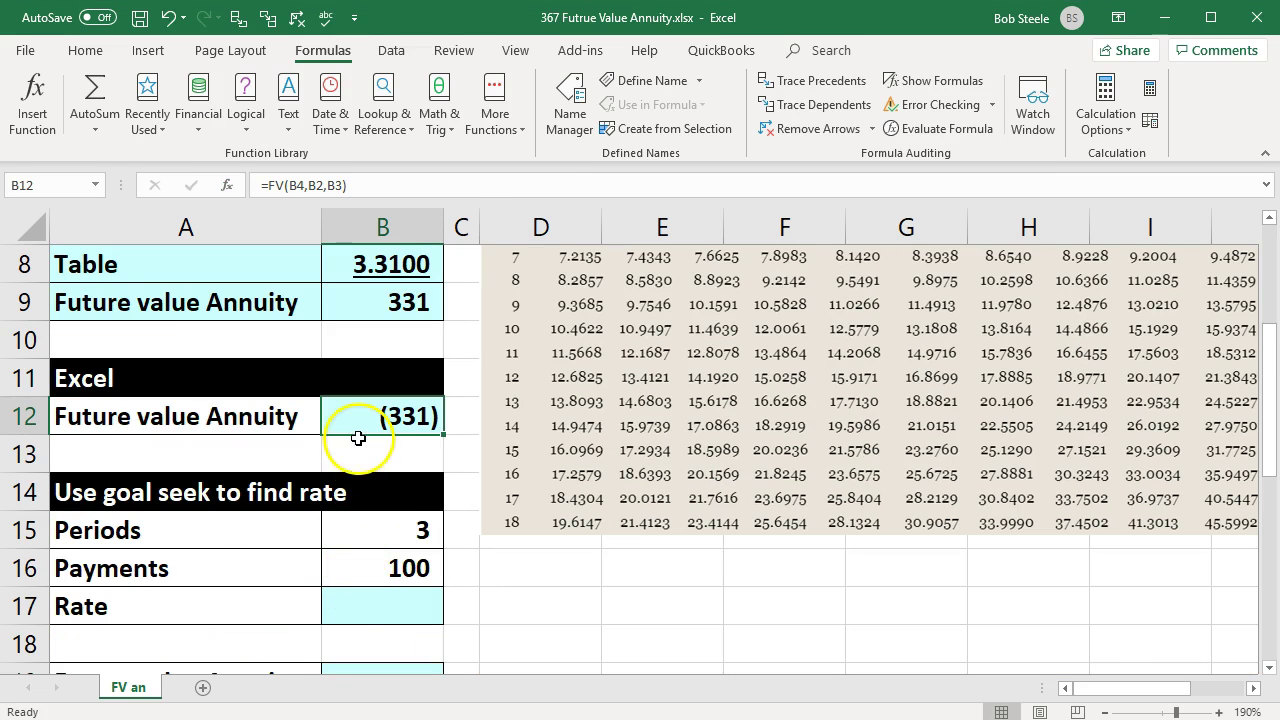
pyautogui.click(351, 418)
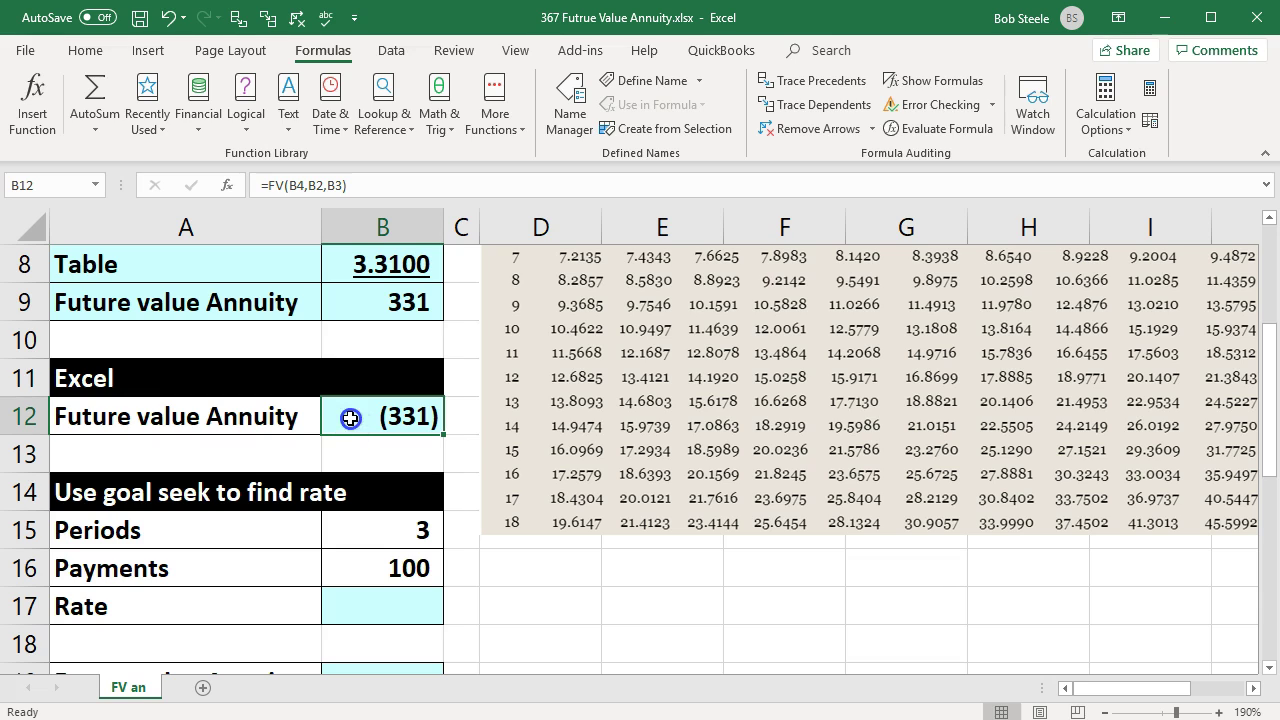
pyautogui.doubleClick(349, 418)
pyautogui.click(343, 414)
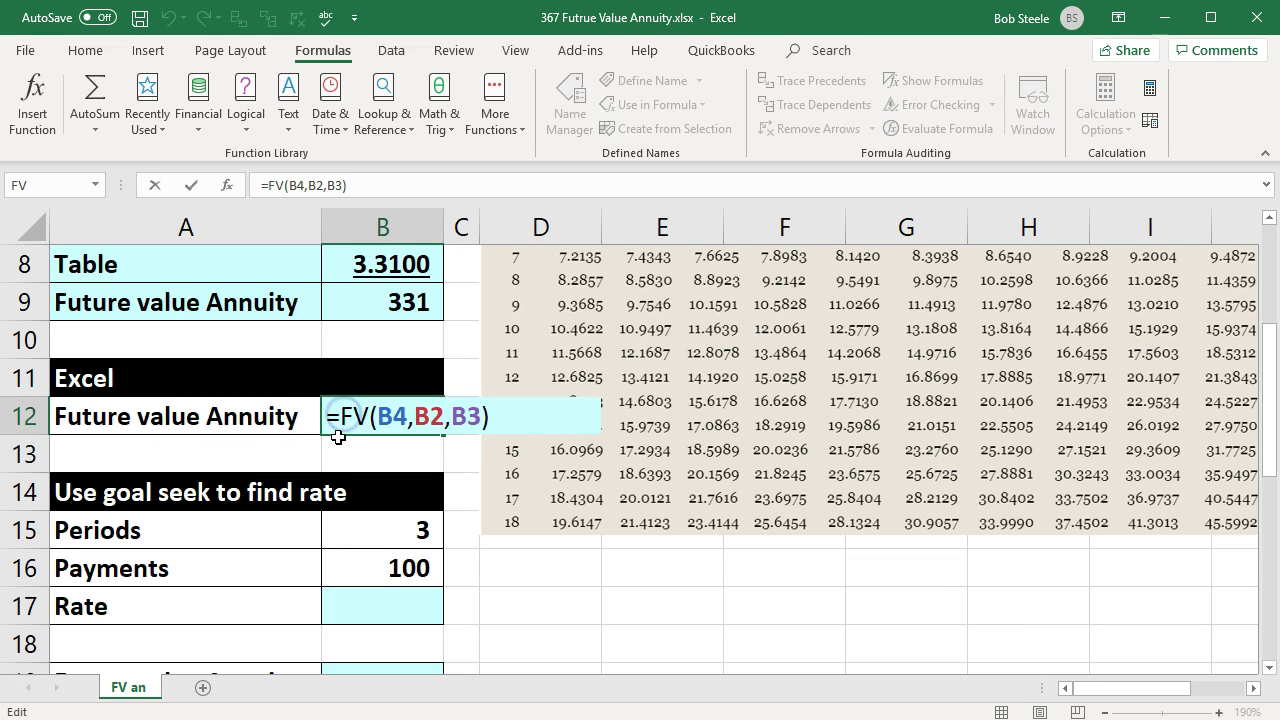
pyautogui.write('-')
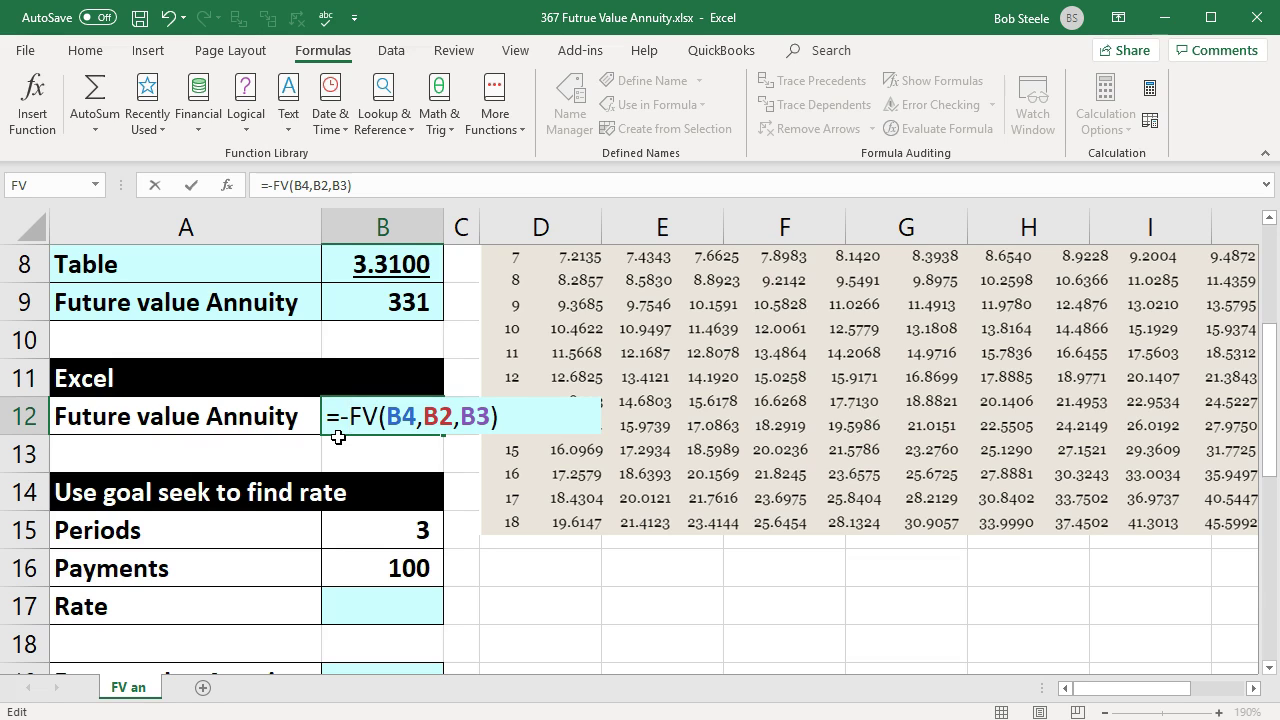
pyautogui.press('Return')
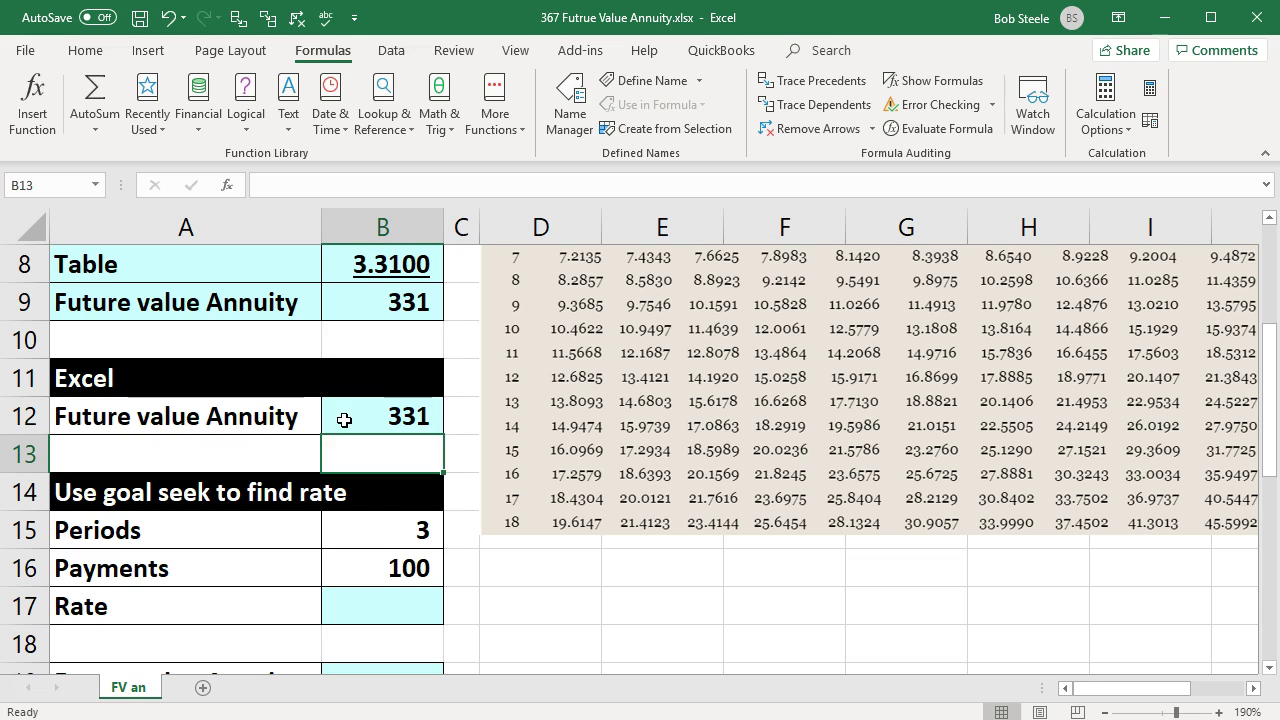
# - Examine the rate, nper and pmt arguments of the FV formula in B12 against the input cells they refer to
pyautogui.doubleClick(344, 420)
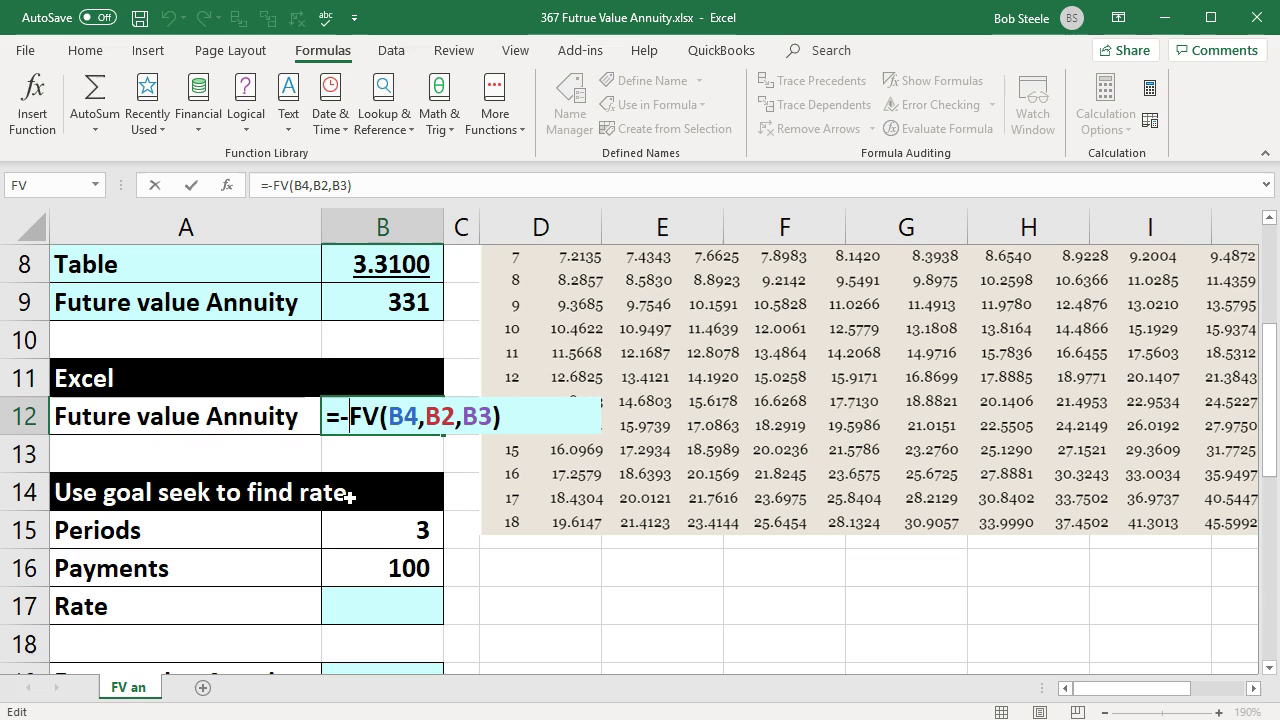
pyautogui.press('Right')
pyautogui.press('Right')
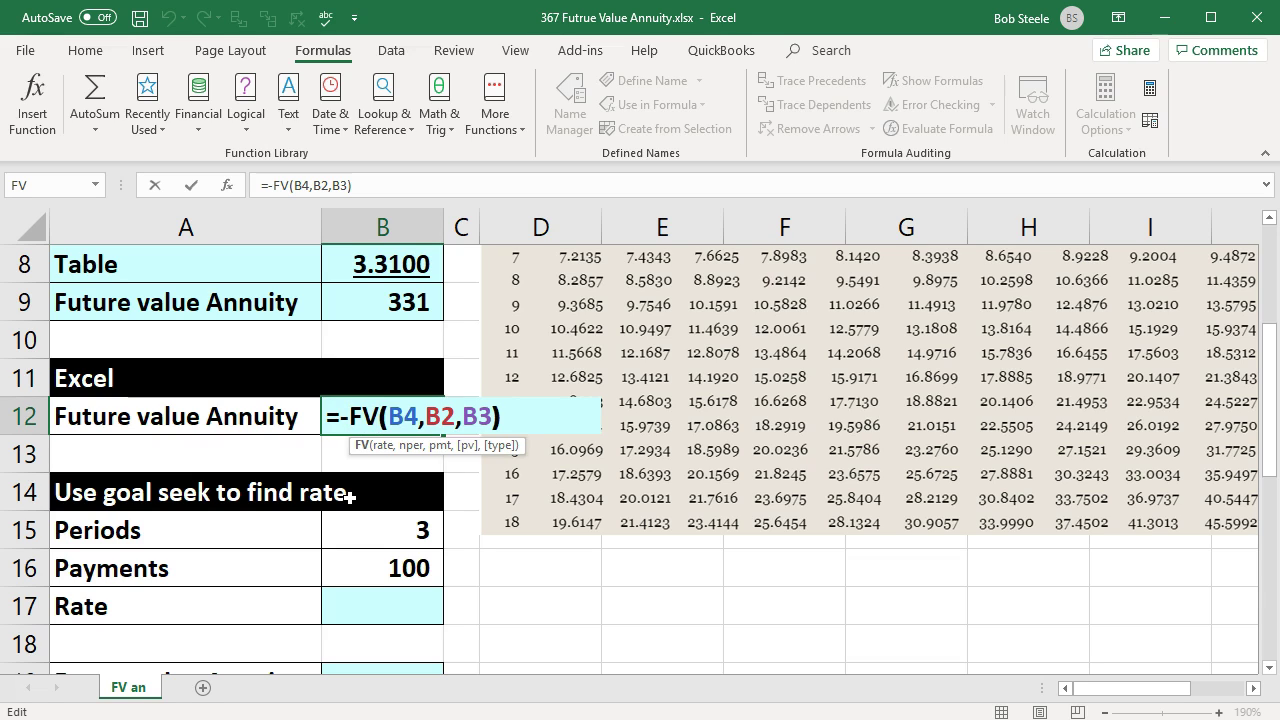
pyautogui.press('Right')
pyautogui.press('Right')
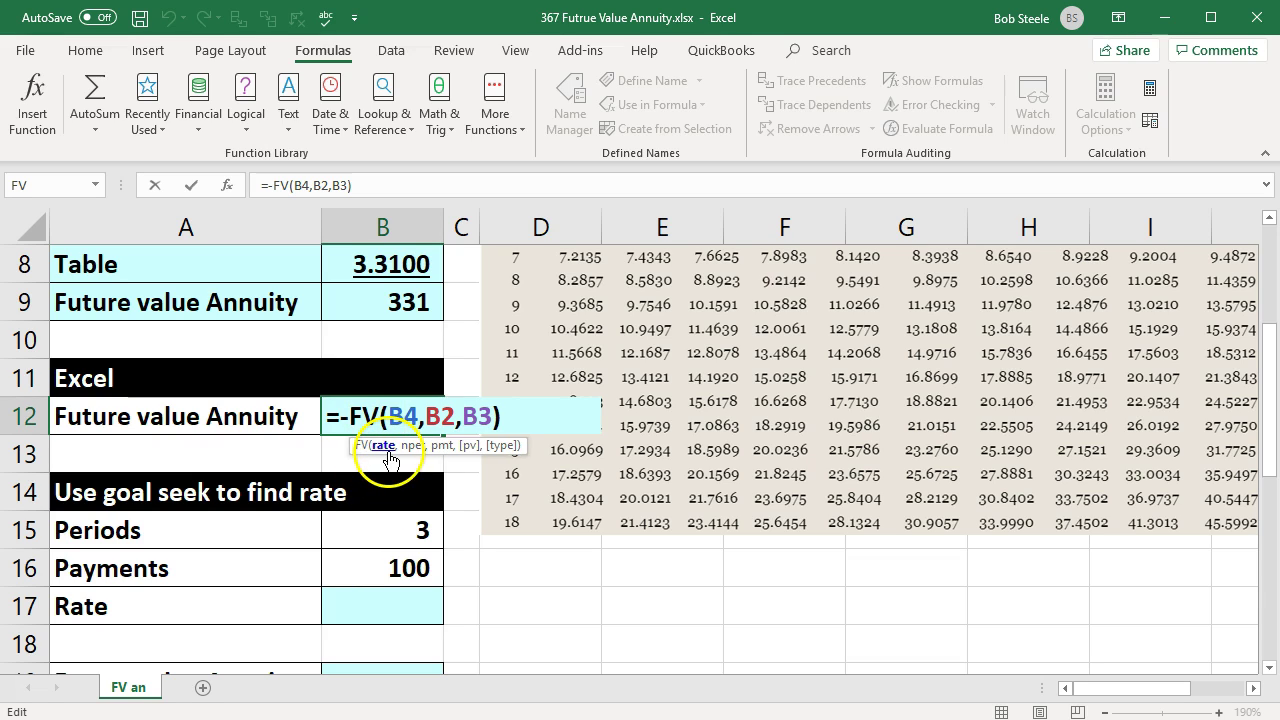
pyautogui.scroll(3, 312, 514)
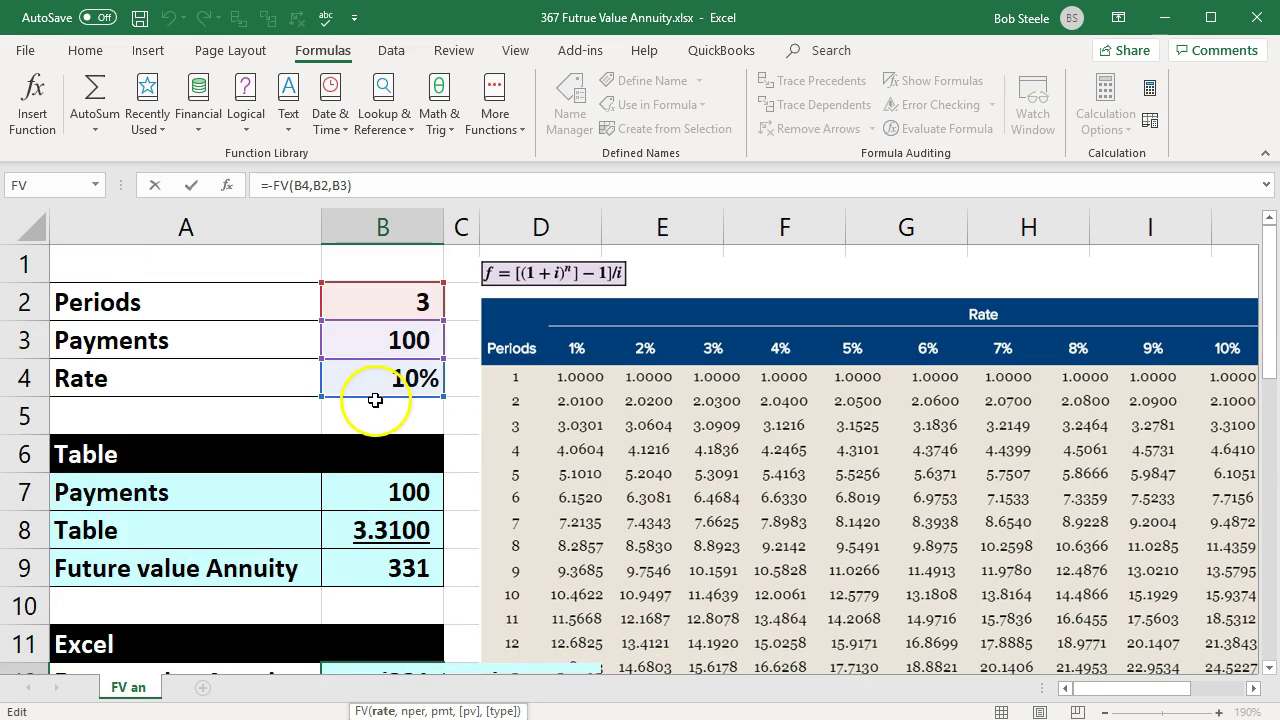
pyautogui.scroll(-3, 343, 480)
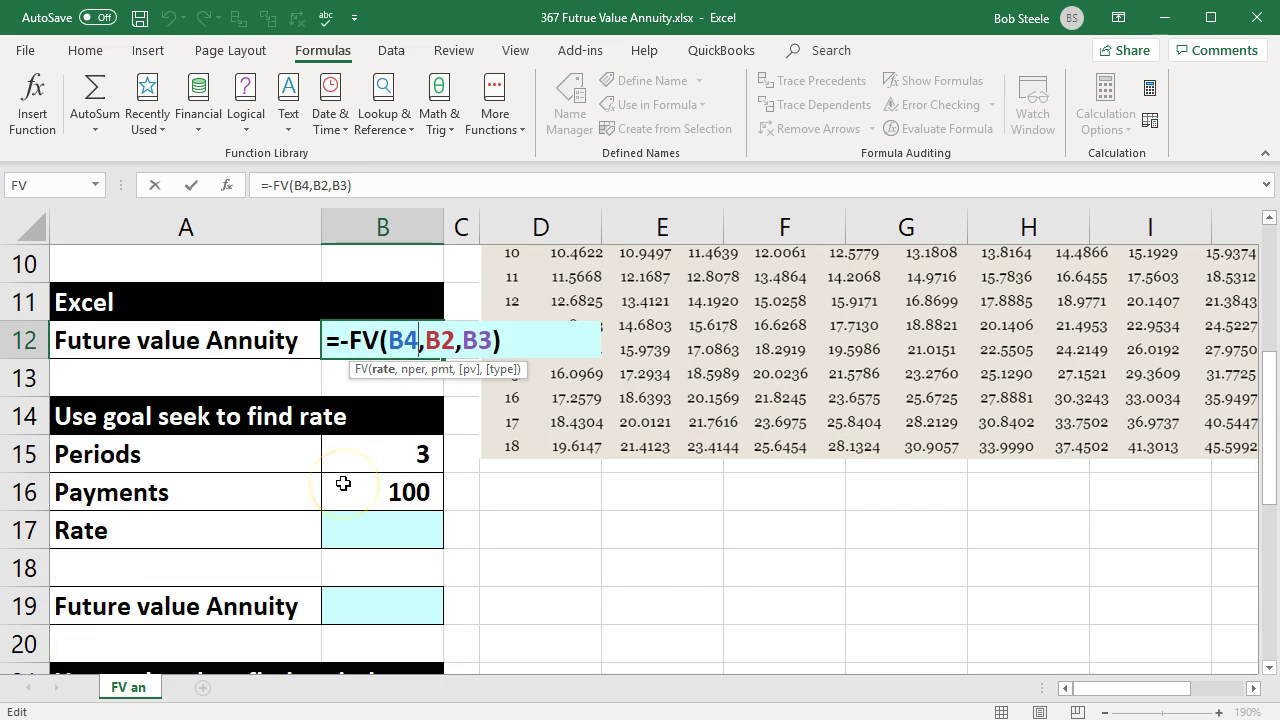
pyautogui.press('Right')
pyautogui.press('Right')
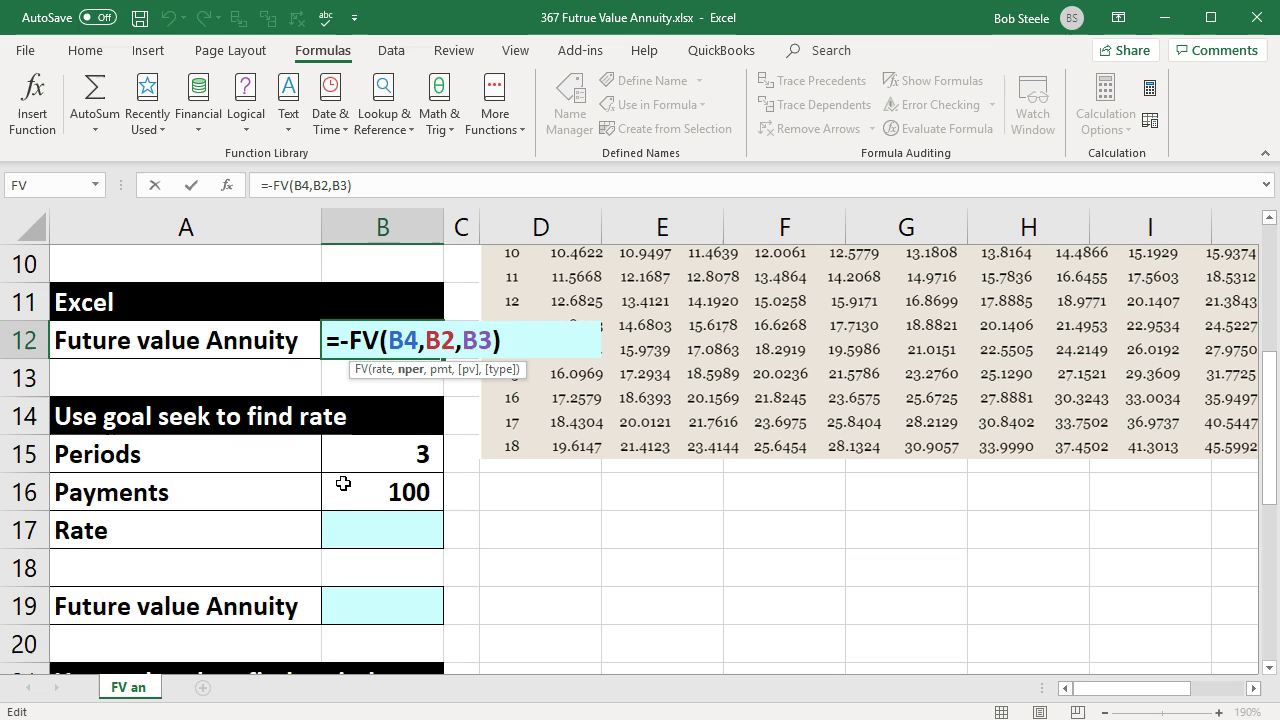
pyautogui.scroll(2, 288, 493)
pyautogui.scroll(1, 288, 493)
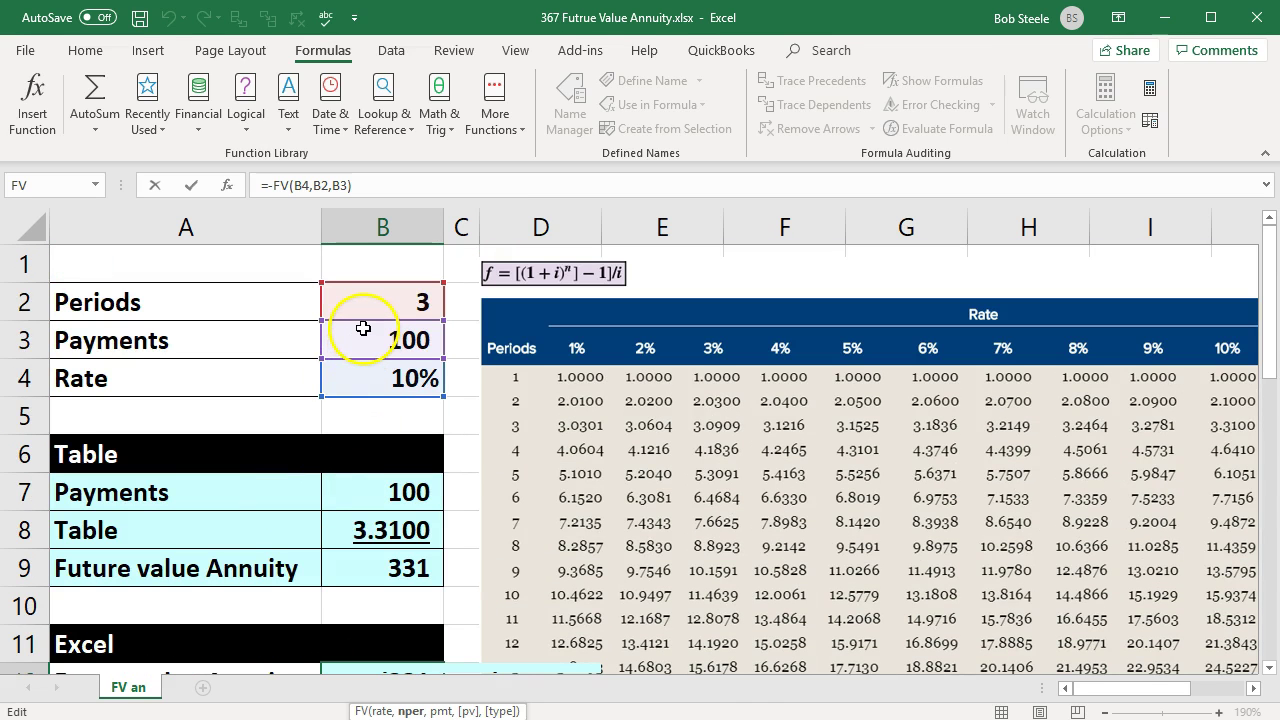
pyautogui.scroll(-3, 363, 328)
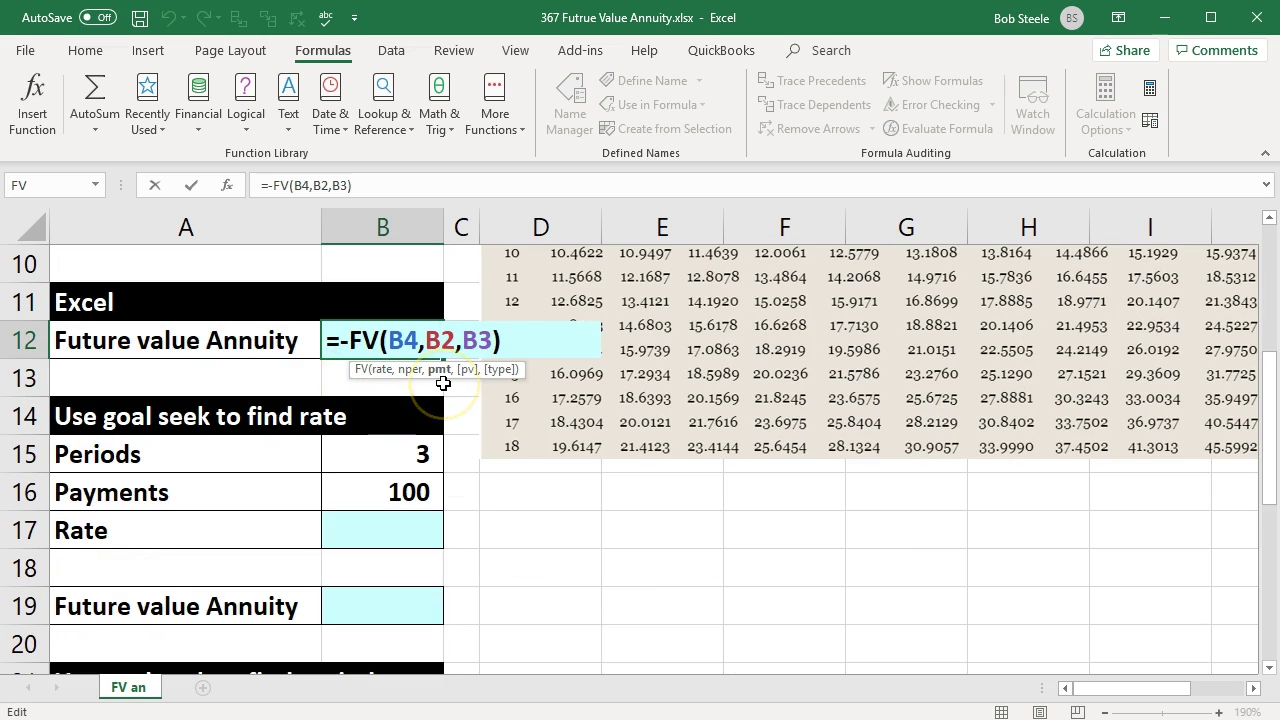
pyautogui.scroll(3, 440, 380)
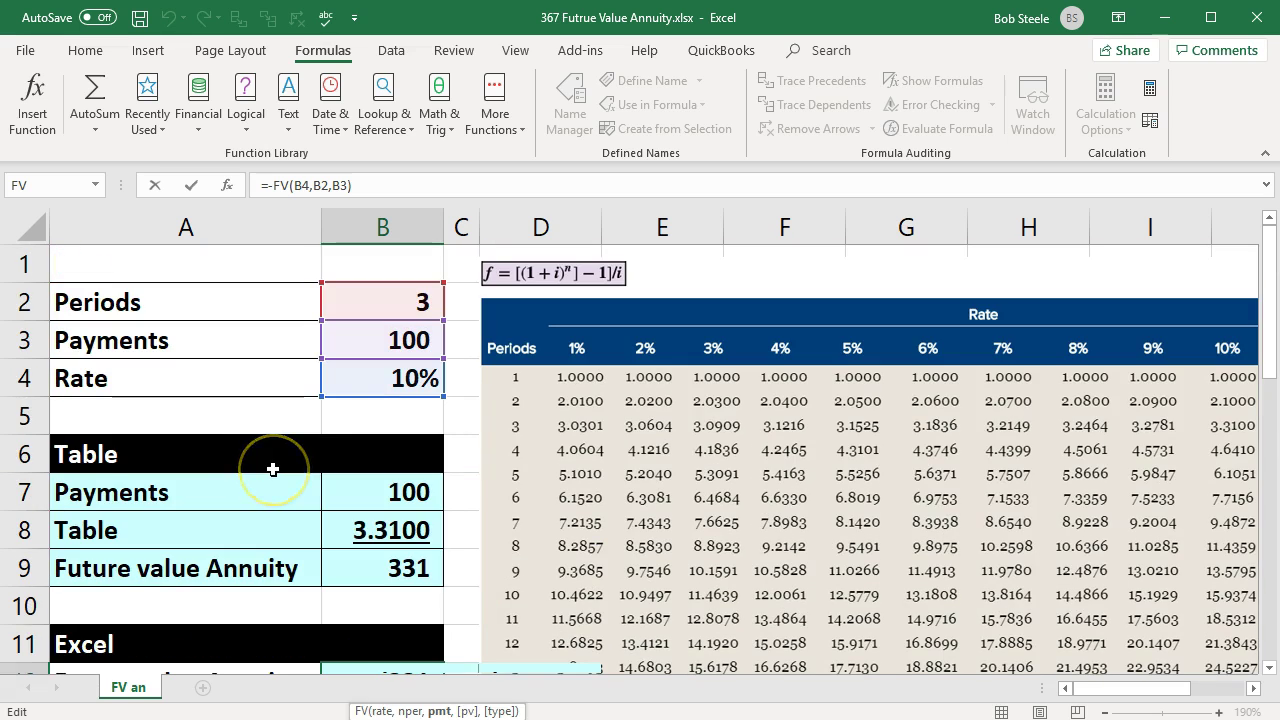
pyautogui.scroll(-3, 272, 469)
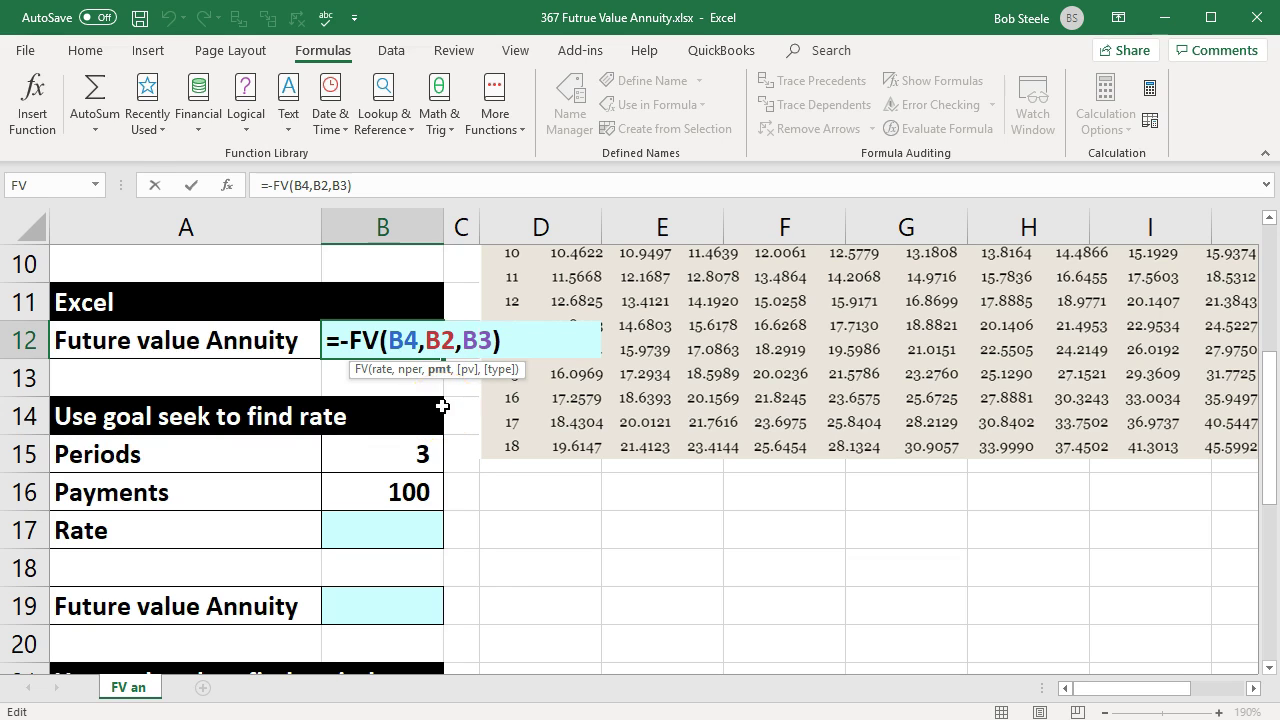
pyautogui.press('Return')
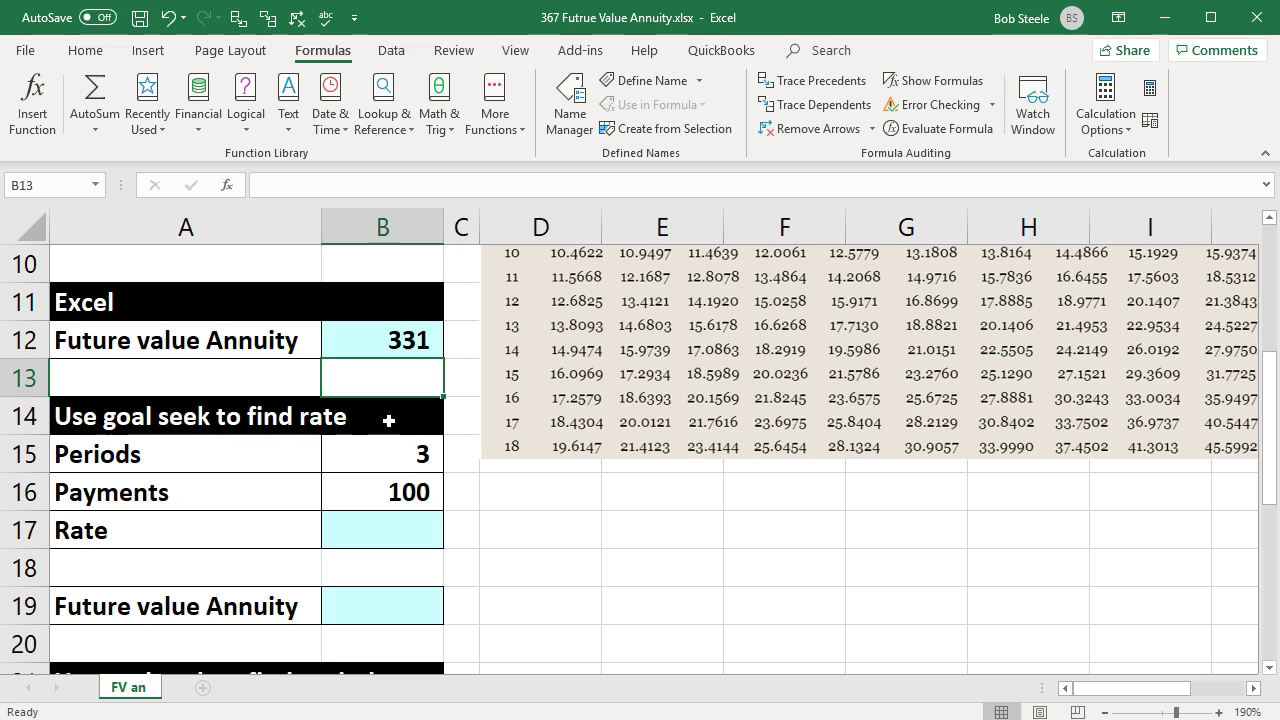
# - Enter 331 as the Future value Annuity in B19 of the section that uses goal seek to find the rate
pyautogui.click(387, 452)
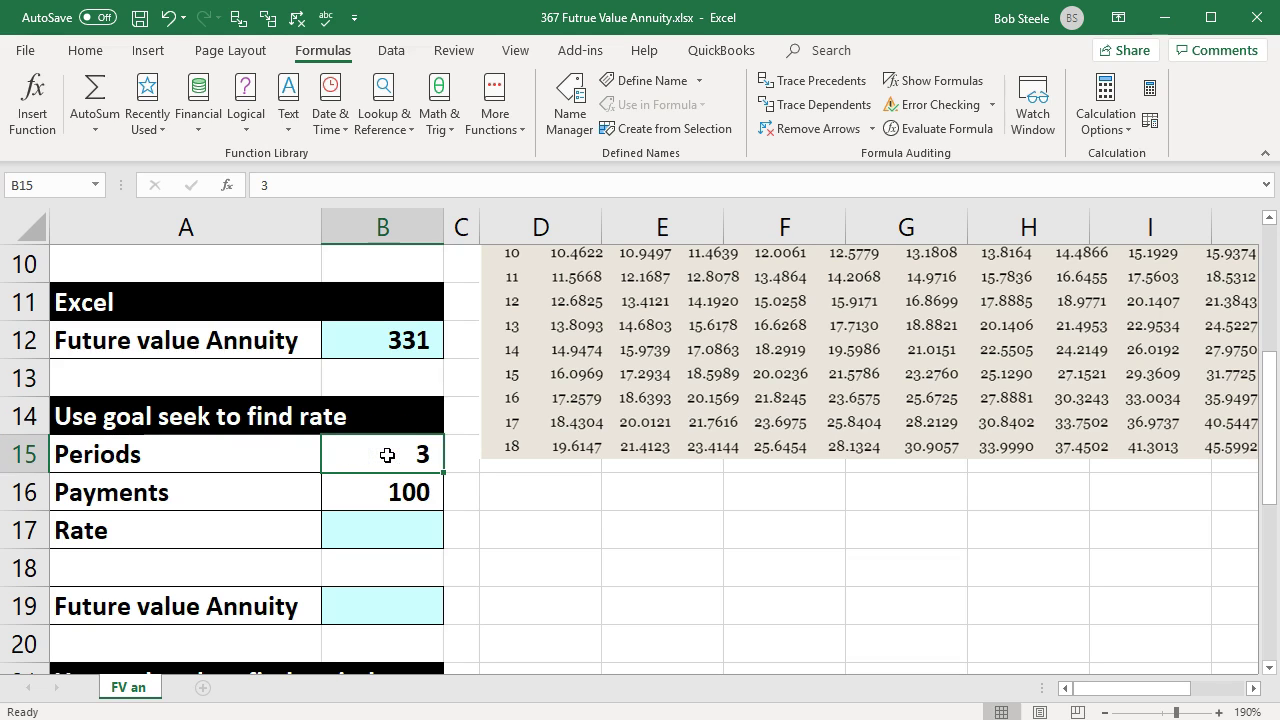
pyautogui.scroll(-1, 387, 455)
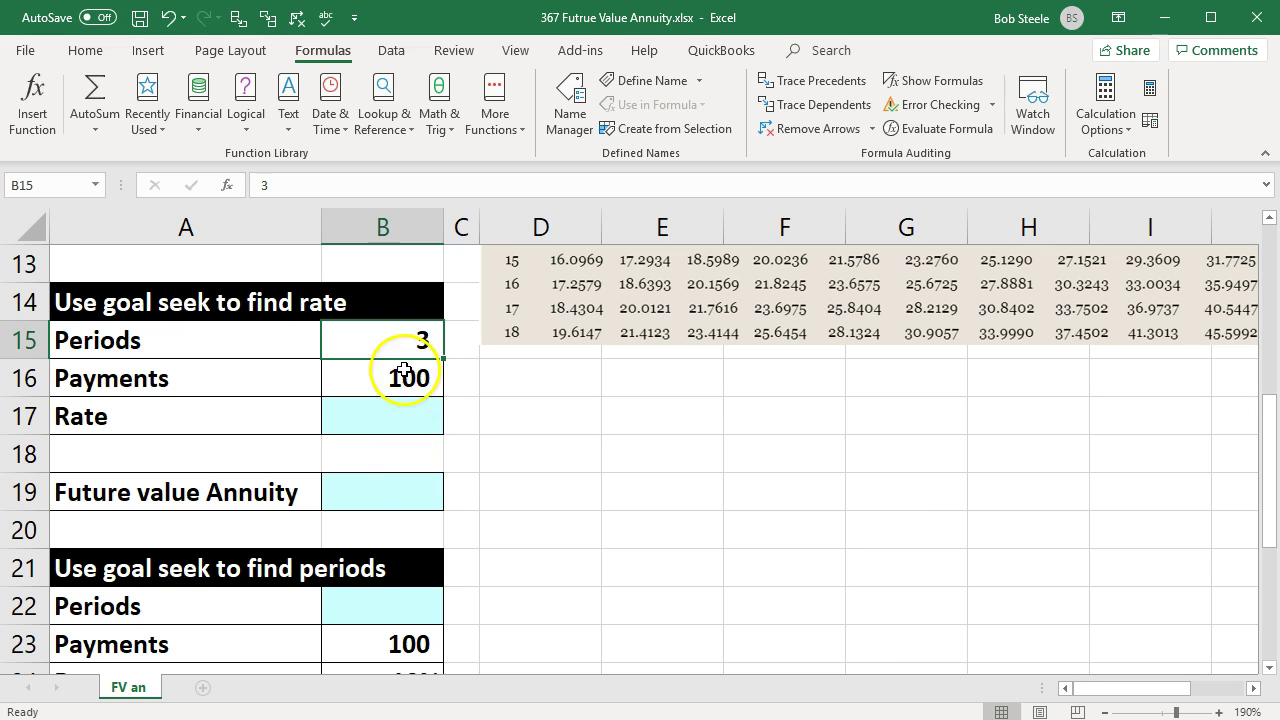
pyautogui.click(403, 414)
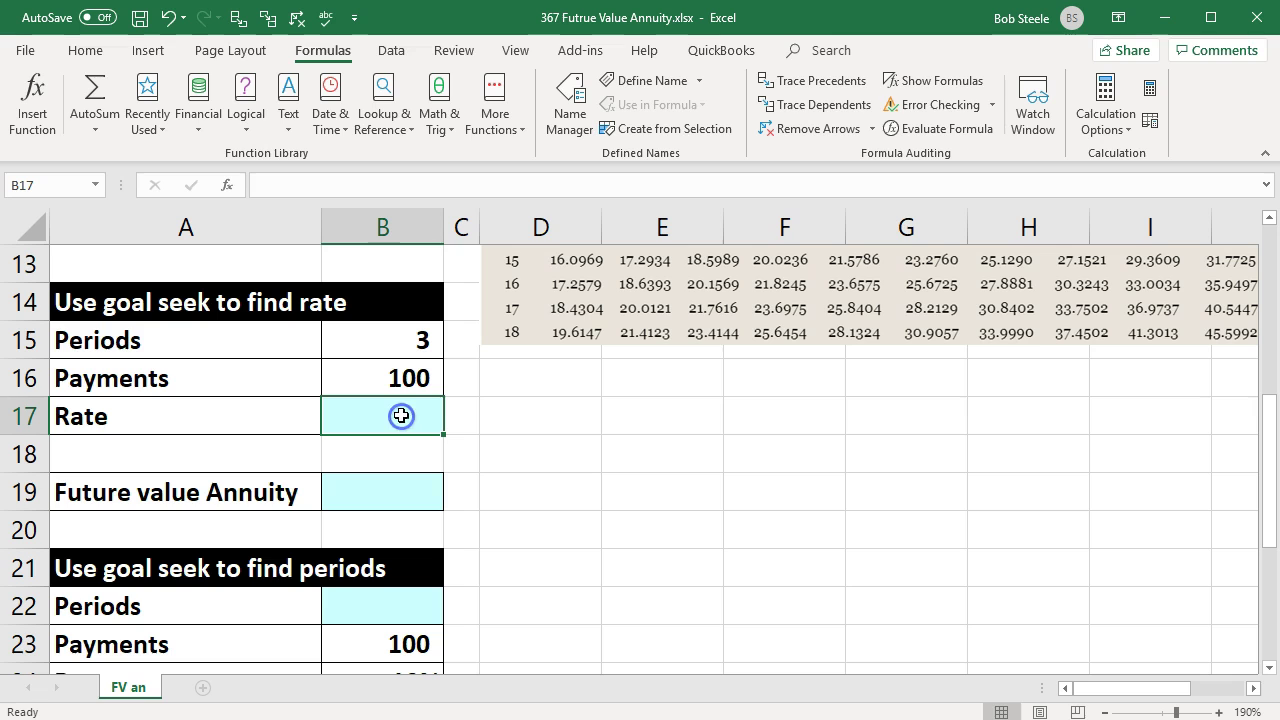
pyautogui.click(403, 483)
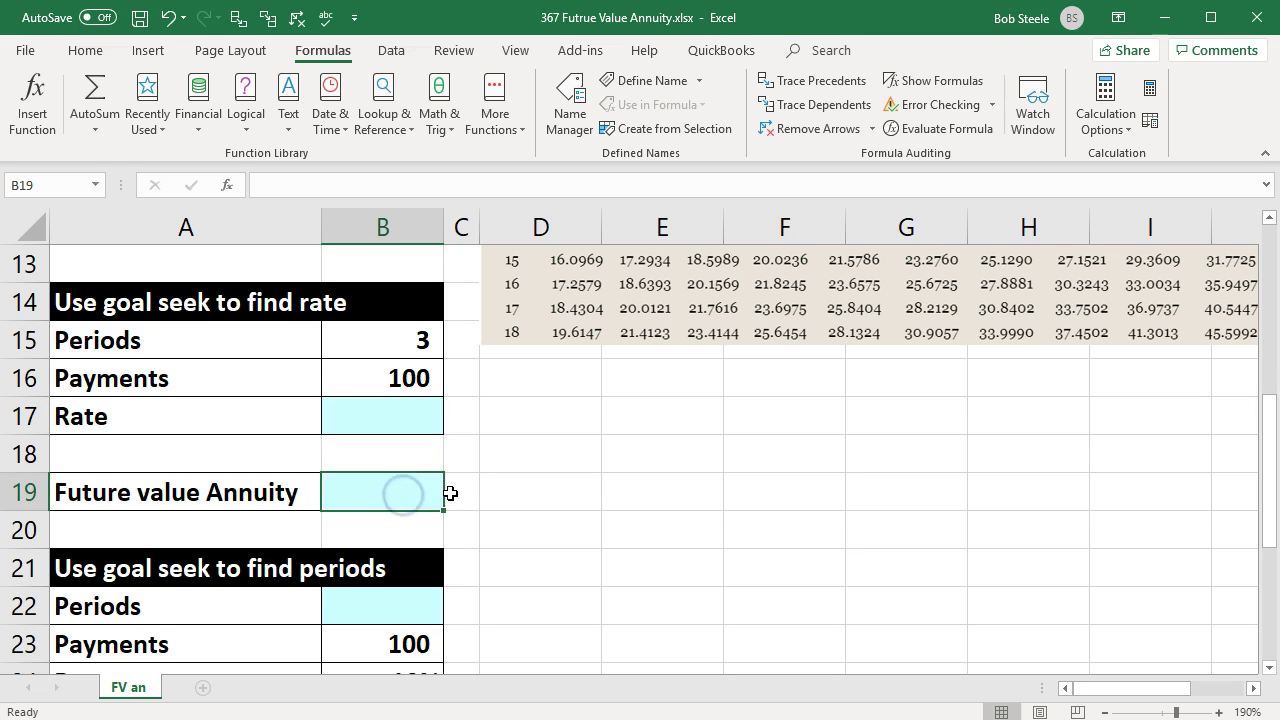
pyautogui.scroll(1, 455, 489)
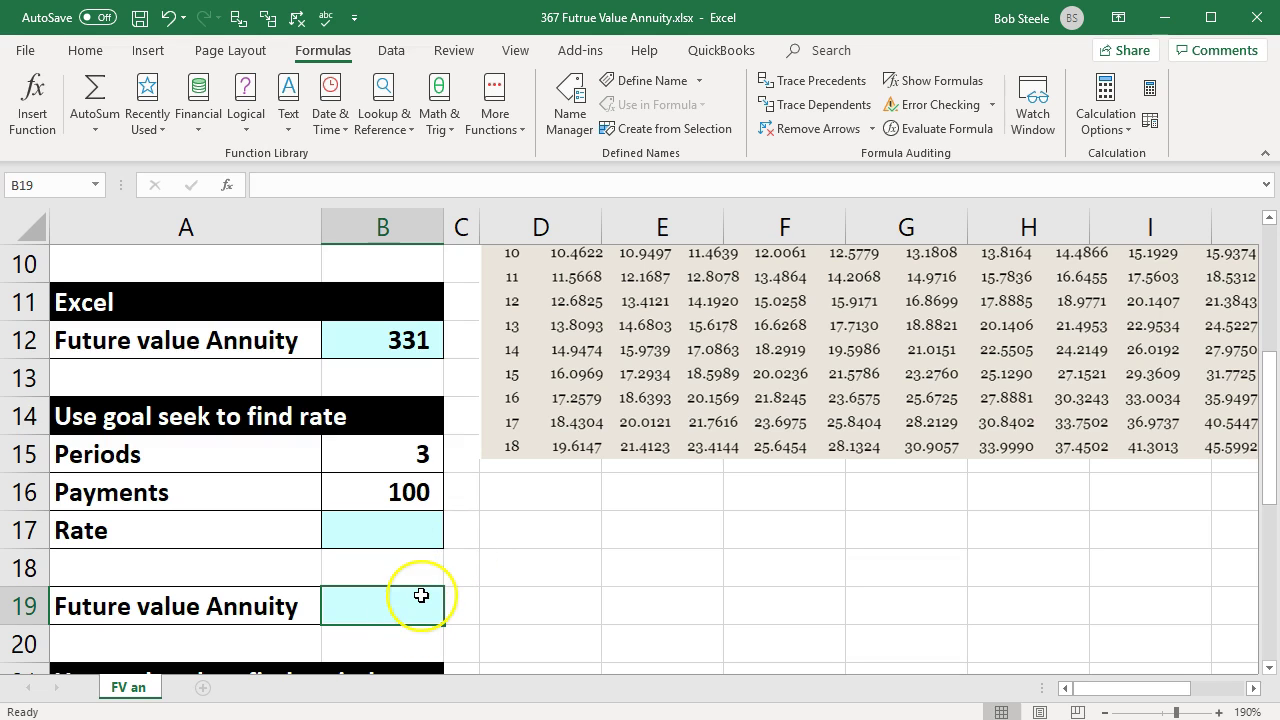
pyautogui.write('331')
pyautogui.press('Return')
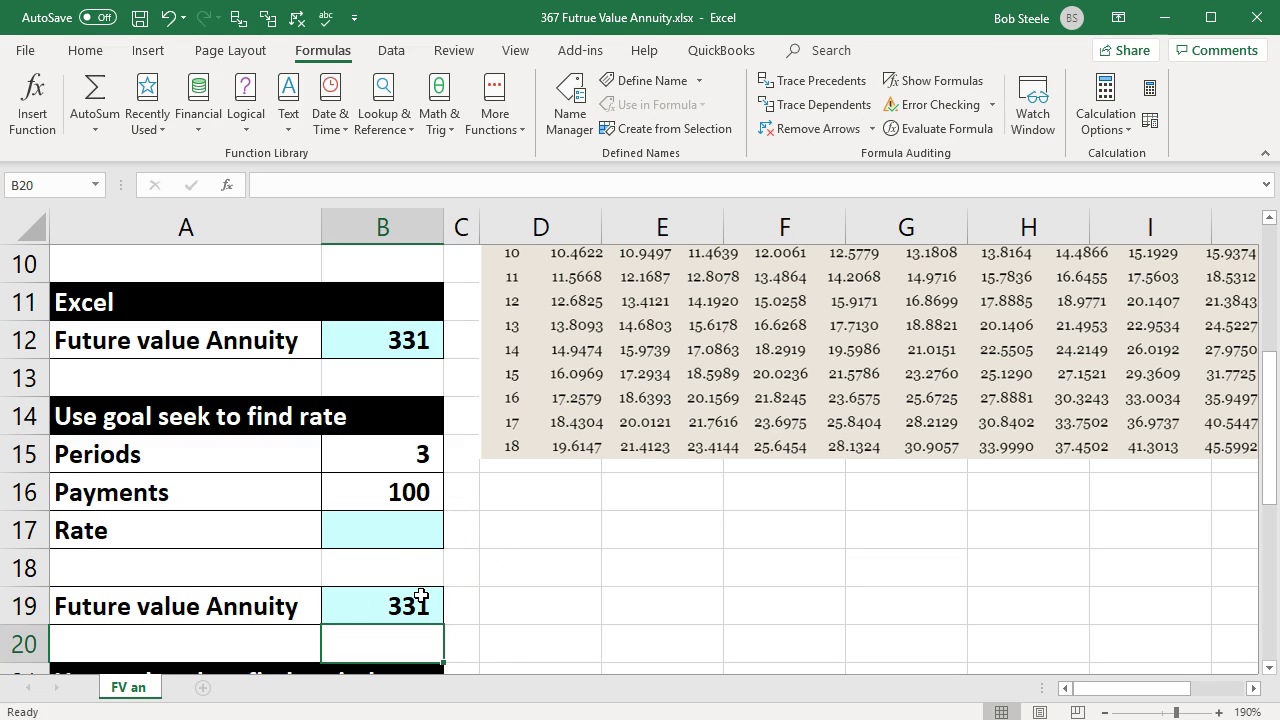
# - Enter .05 as the placeholder rate in B17 of the section that uses goal seek to find the rate
pyautogui.click(421, 596)
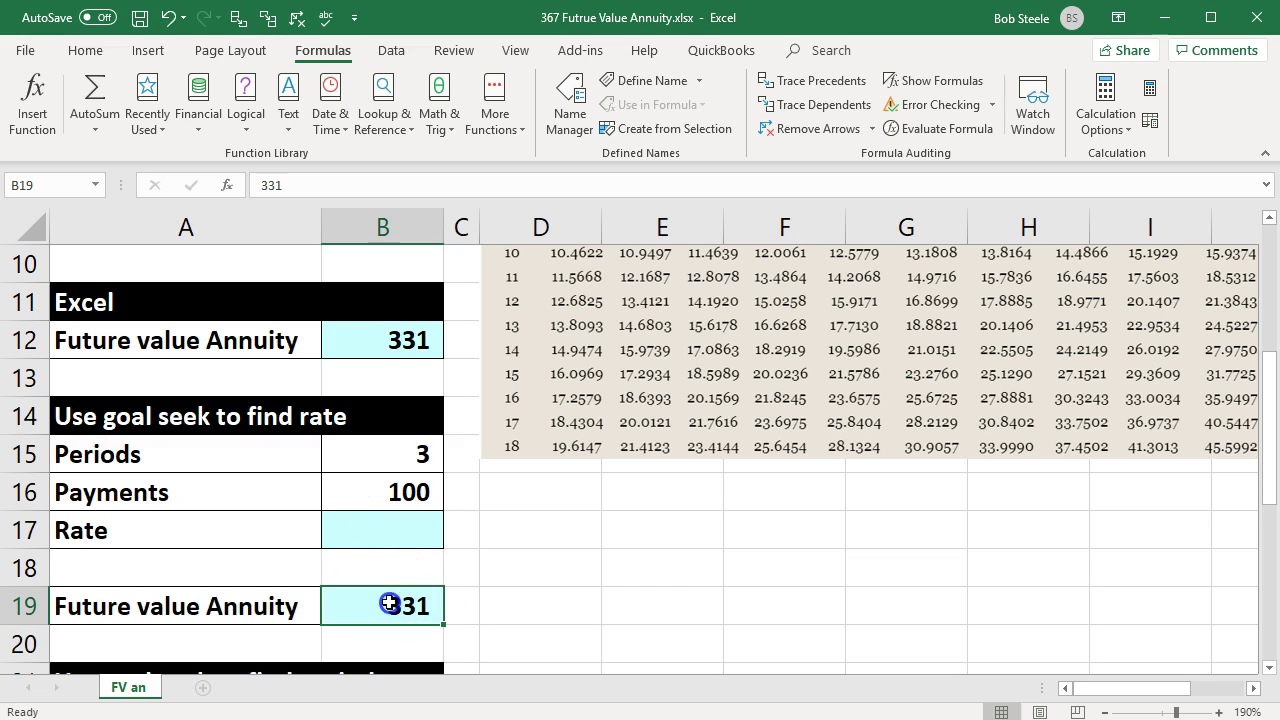
pyautogui.scroll(-1, 634, 576)
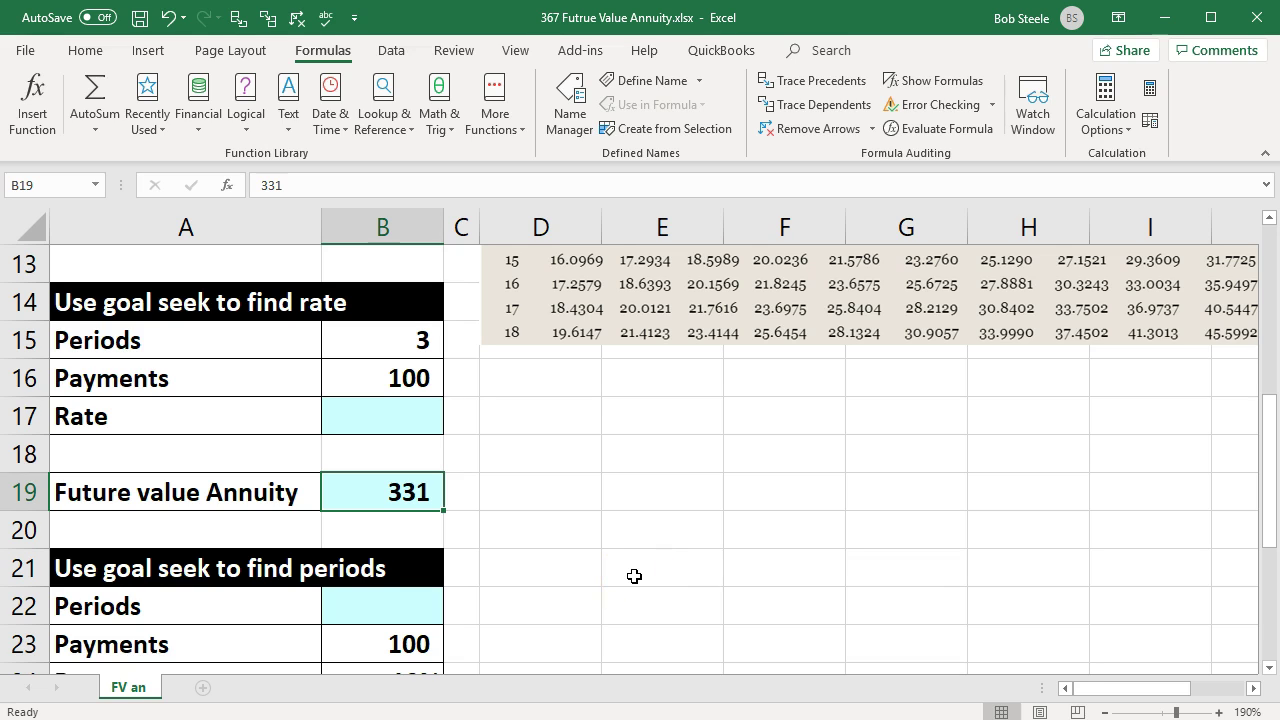
pyautogui.press('Up')
pyautogui.press('Up')
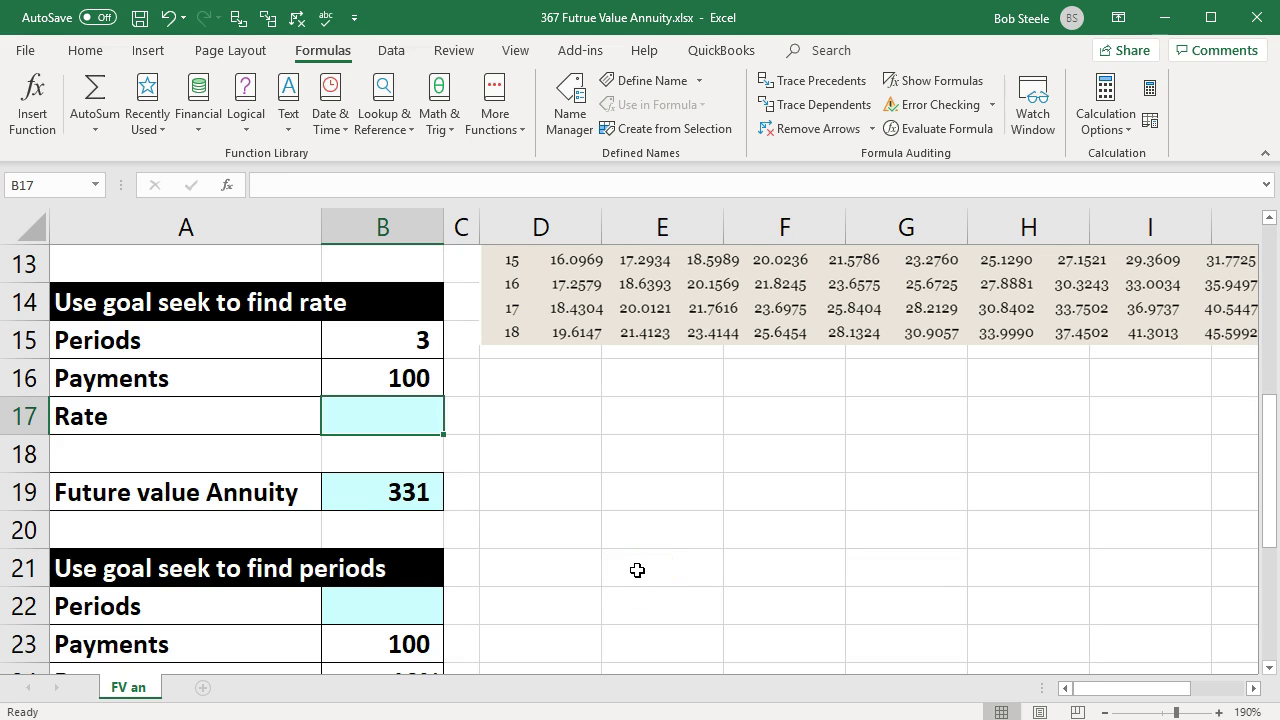
pyautogui.write('.5')
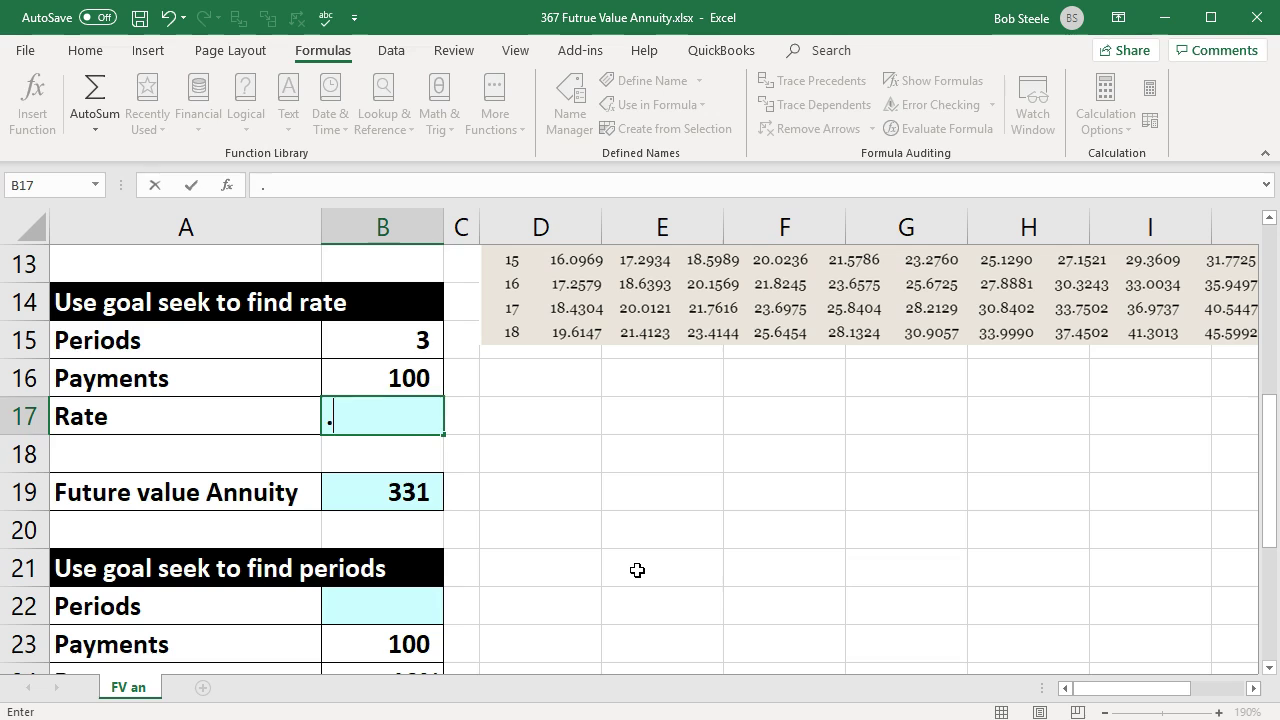
pyautogui.press('Return')
pyautogui.press('Up')
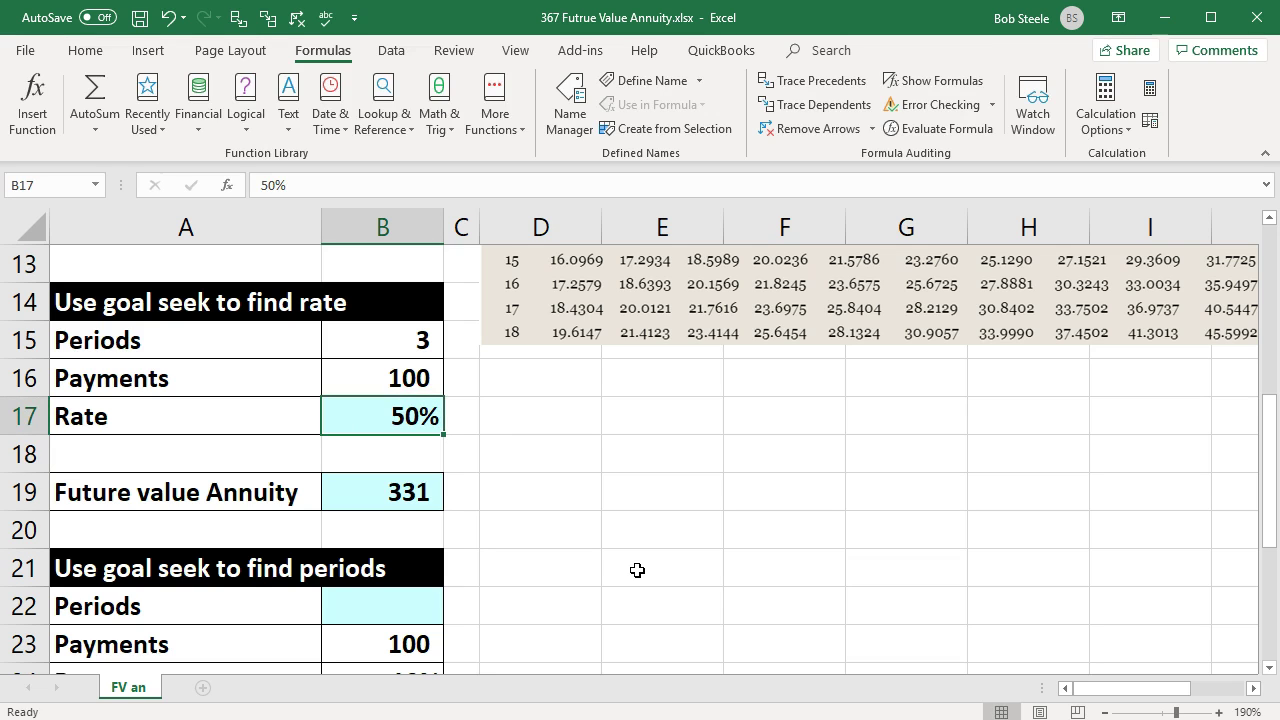
pyautogui.write('.05')
pyautogui.press('Return')
# - Replace the Future value Annuity in B19 with the formula -FV(B17,B15,B16), using the rate, periods and payments of the goal seek section
pyautogui.click(425, 497)
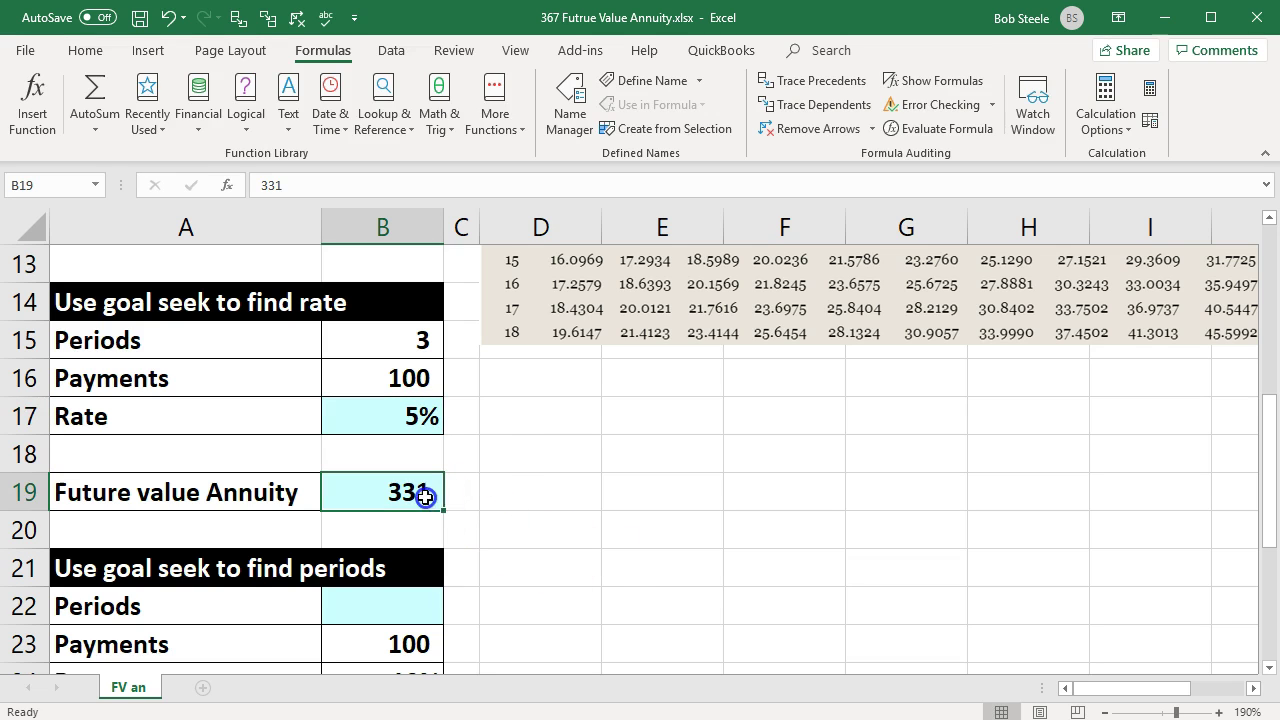
pyautogui.write('-')
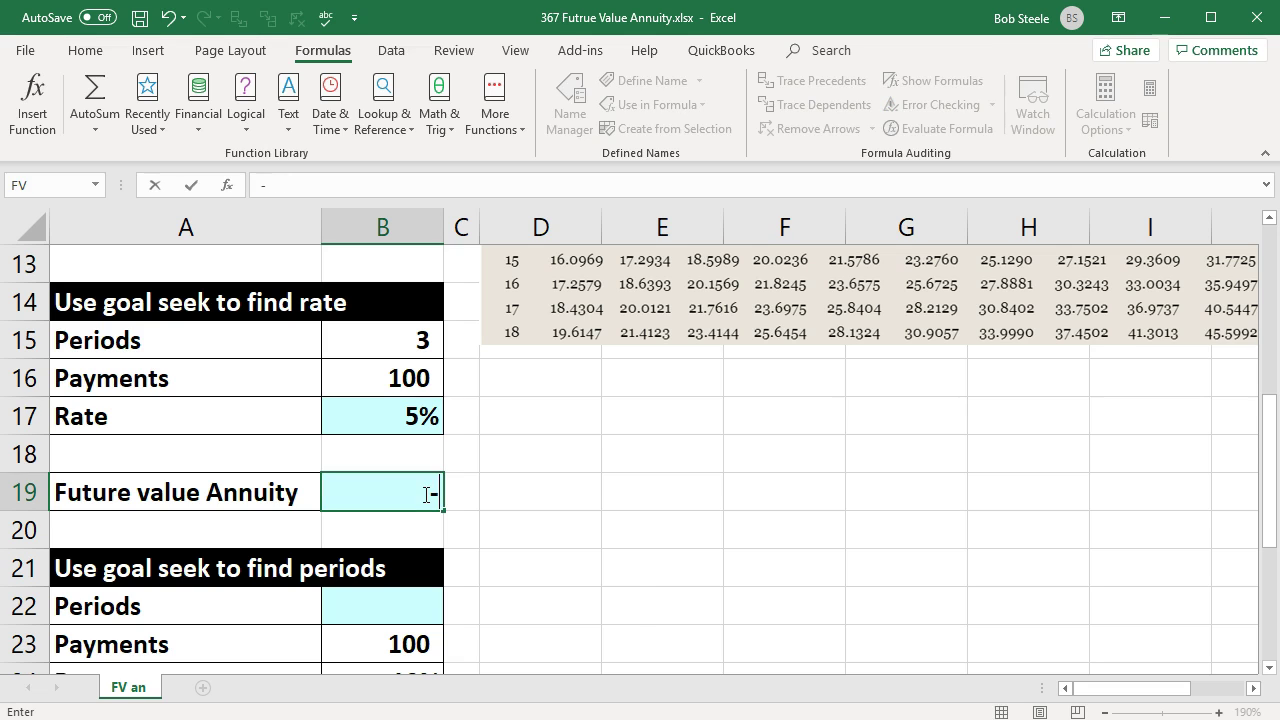
pyautogui.write('fv')
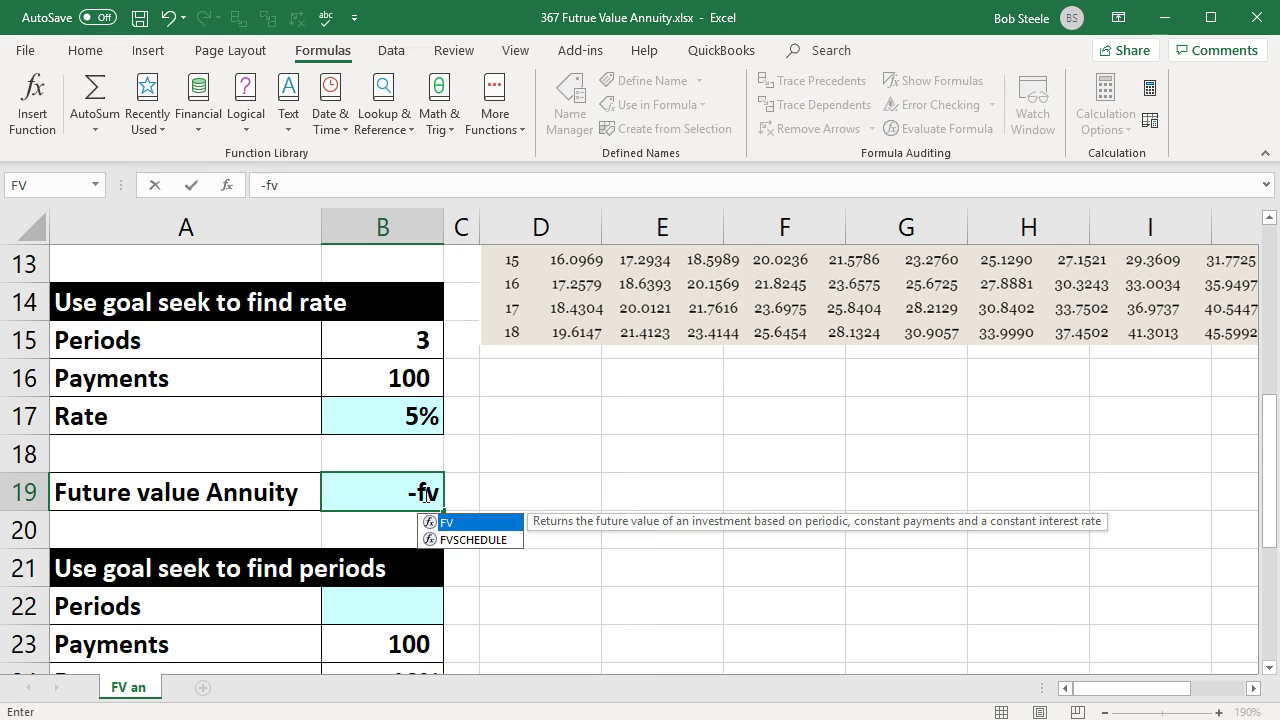
pyautogui.doubleClick(428, 521)
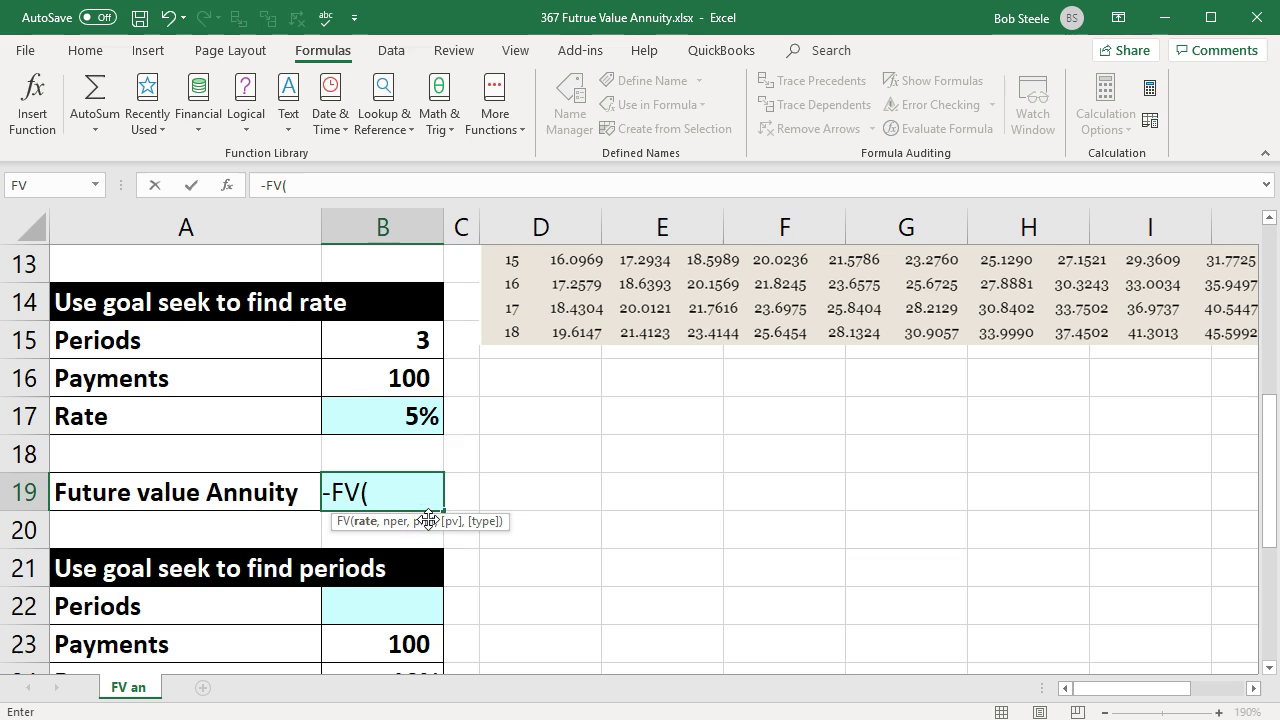
pyautogui.click(397, 420)
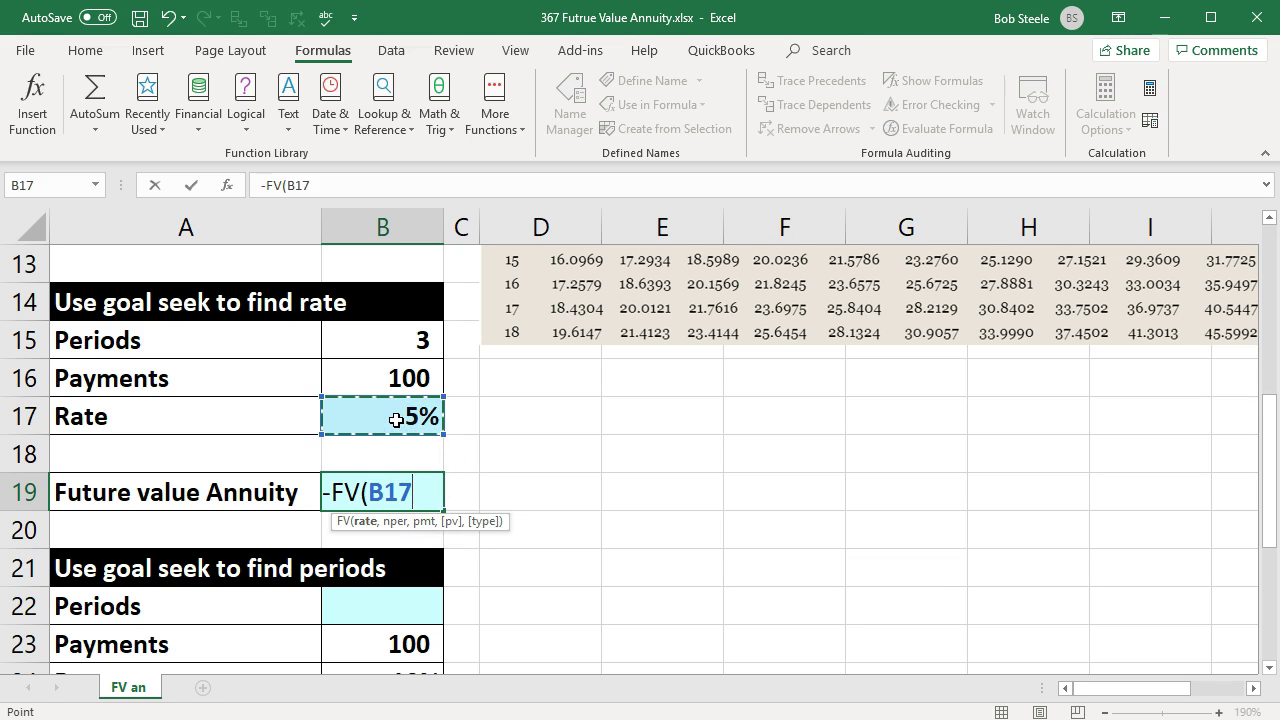
pyautogui.write(',')
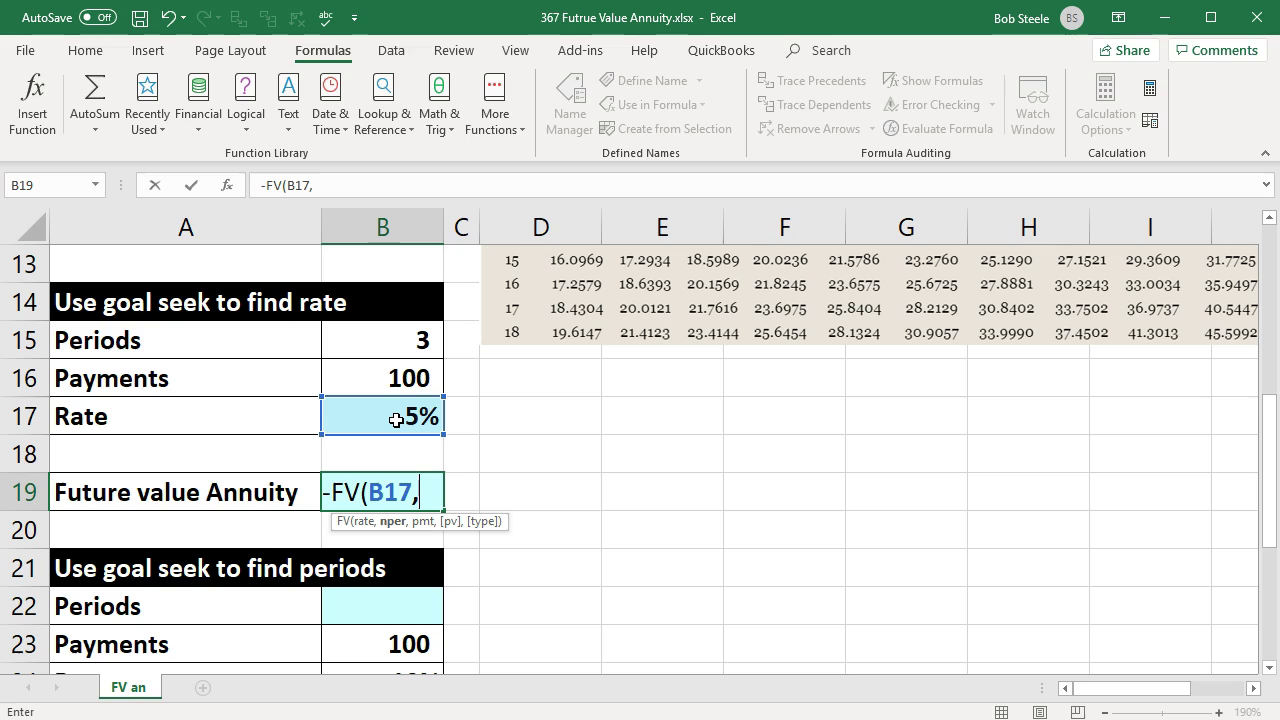
pyautogui.click(411, 334)
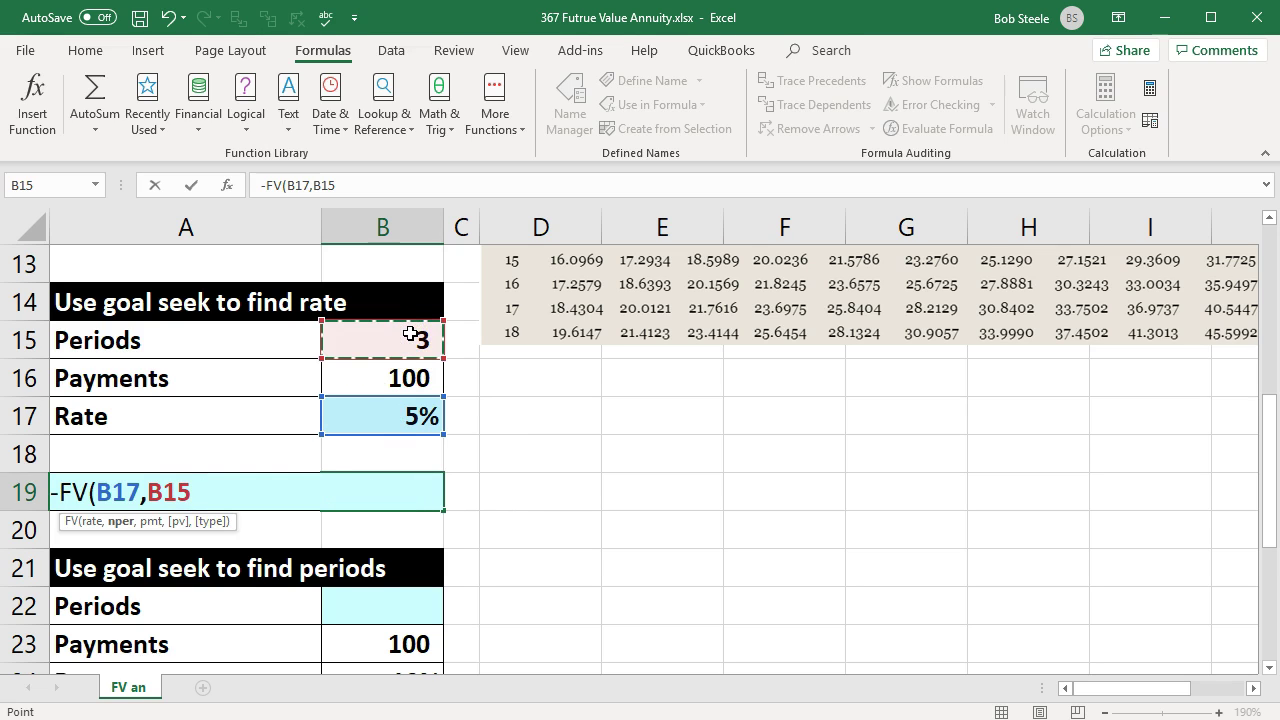
pyautogui.write(',')
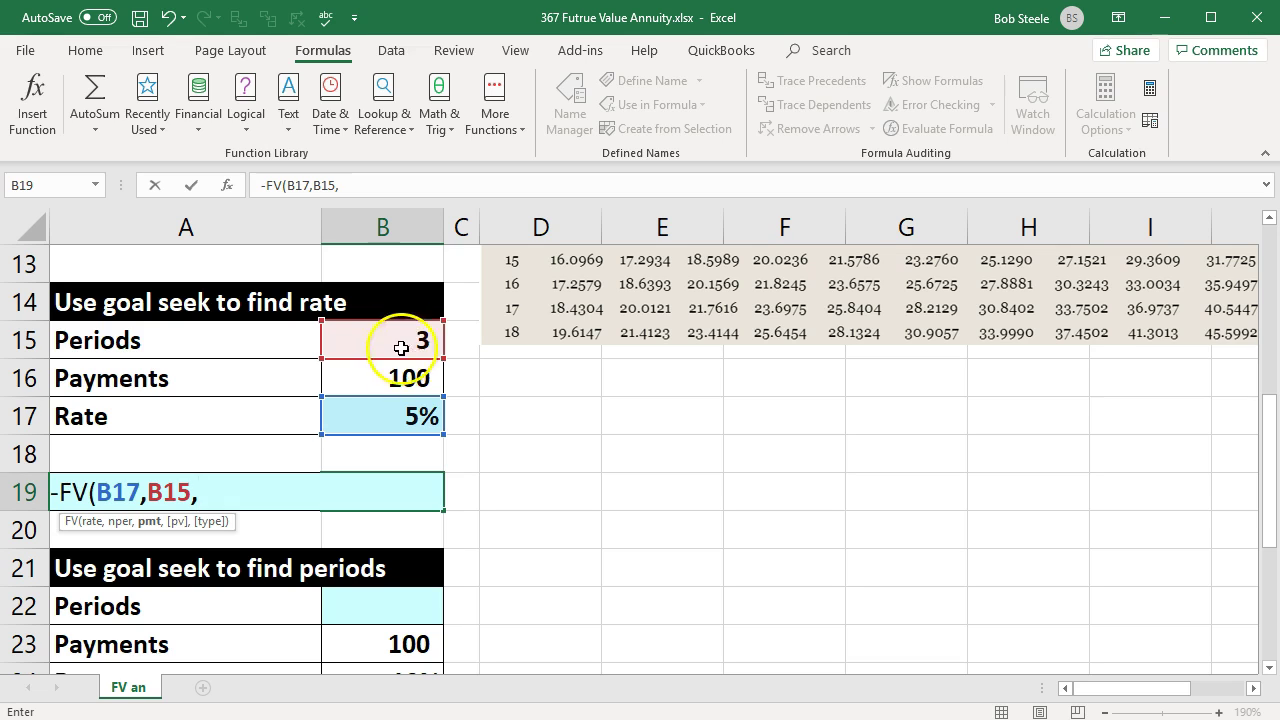
pyautogui.click(385, 369)
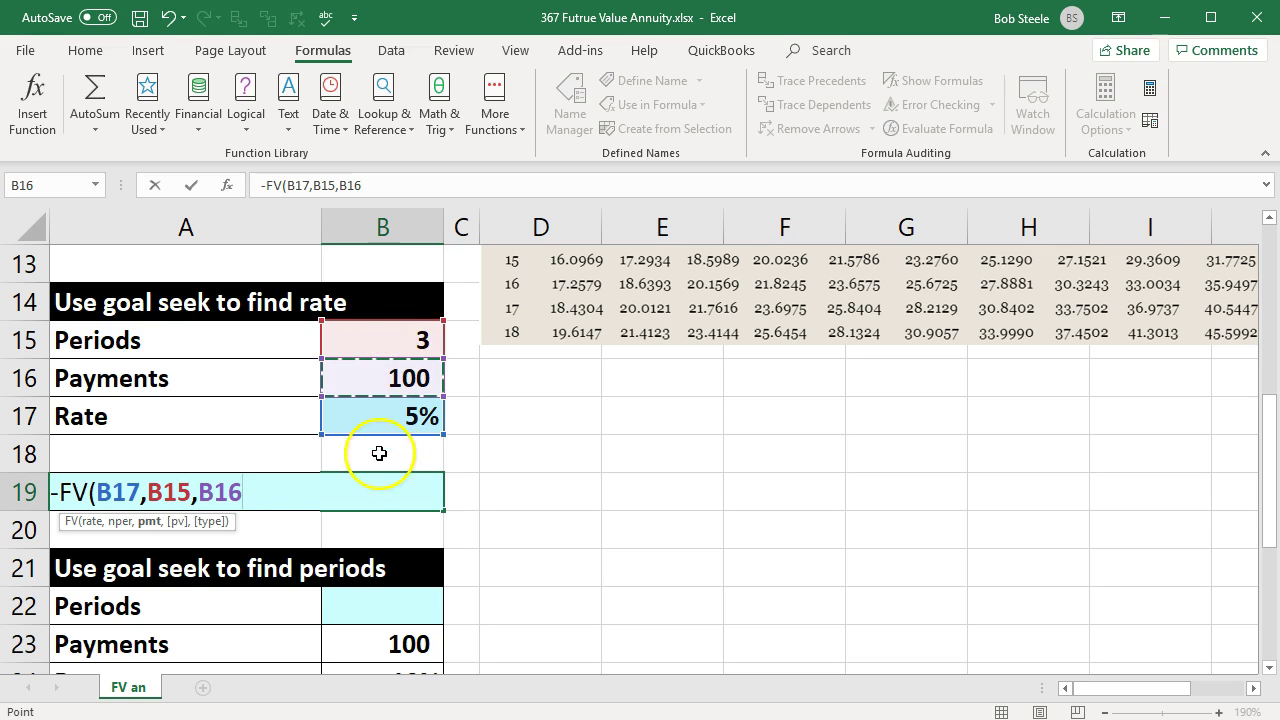
pyautogui.press('Return')
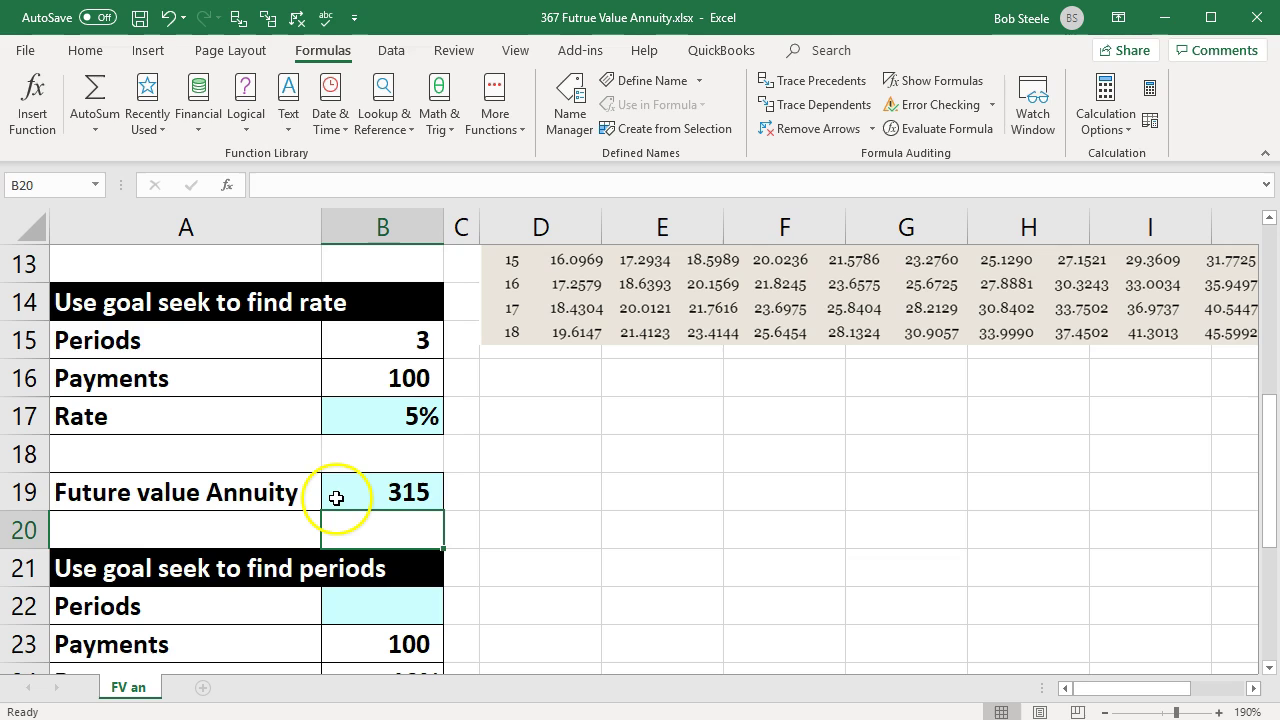
pyautogui.click(340, 495)
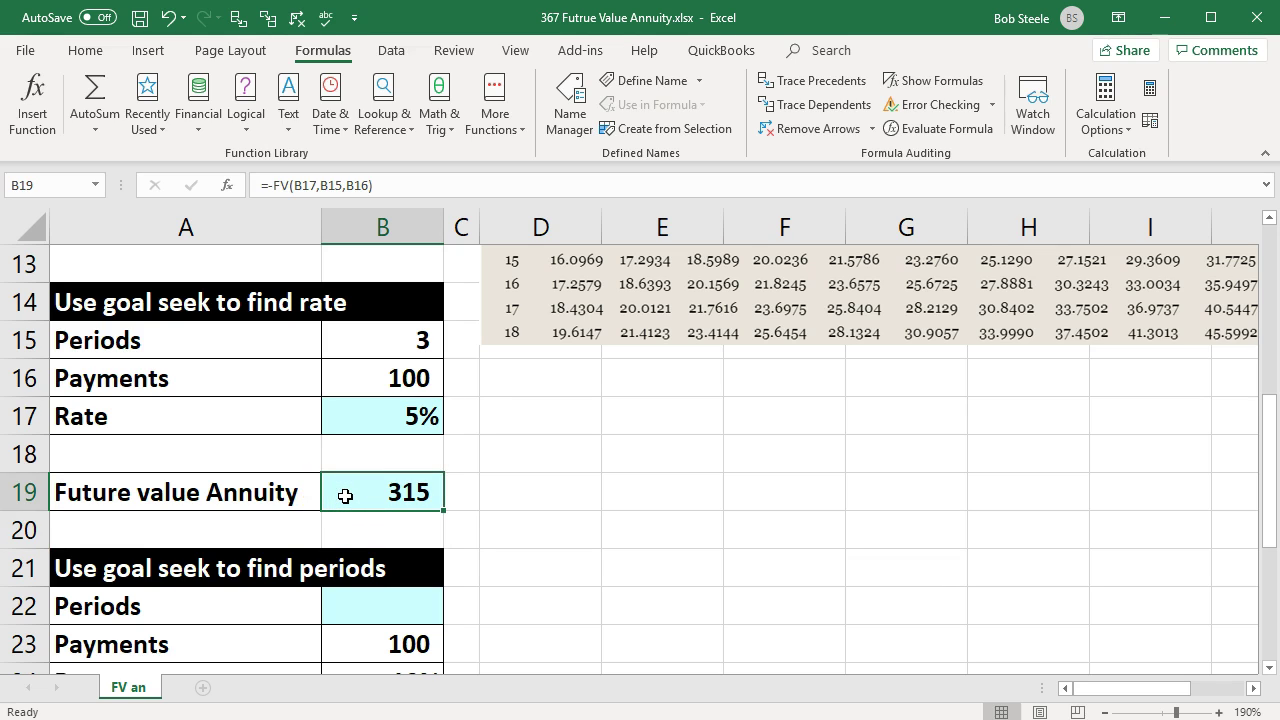
# - Open Goal Seek and choose the Future value Annuity in B19 as the cell to set
pyautogui.click(345, 429)
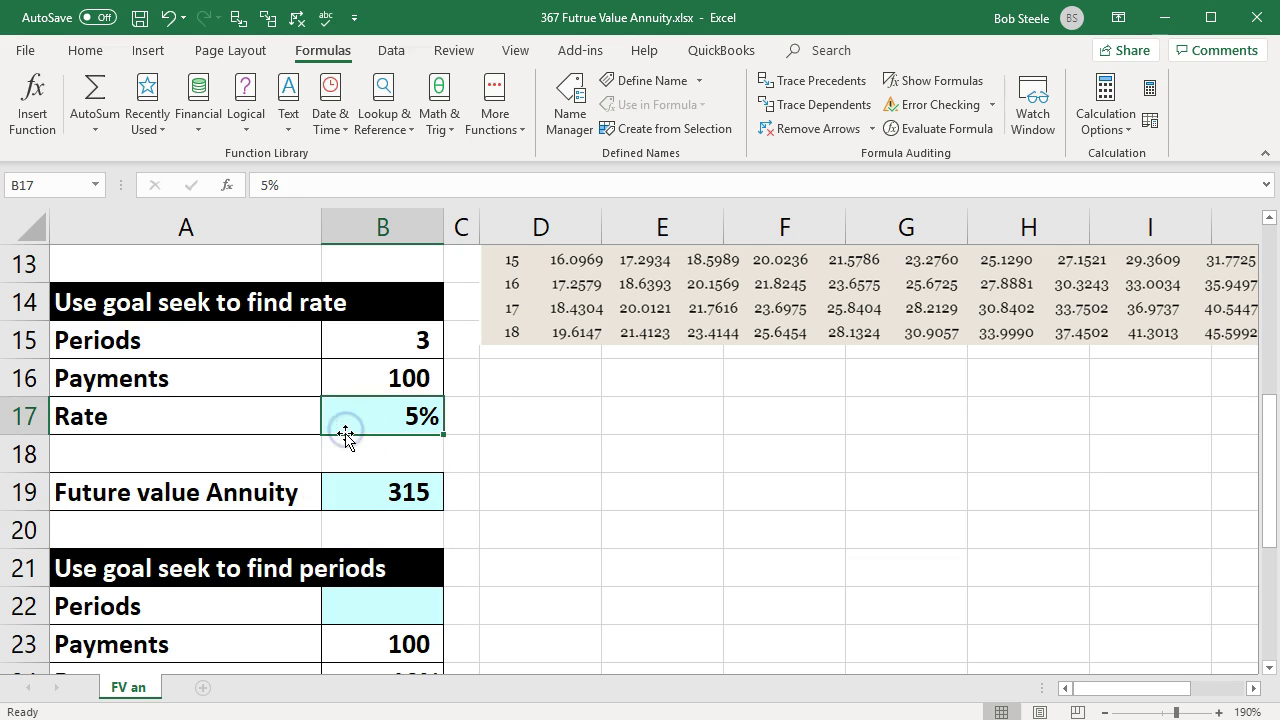
pyautogui.scroll(1, 394, 489)
pyautogui.click(369, 361)
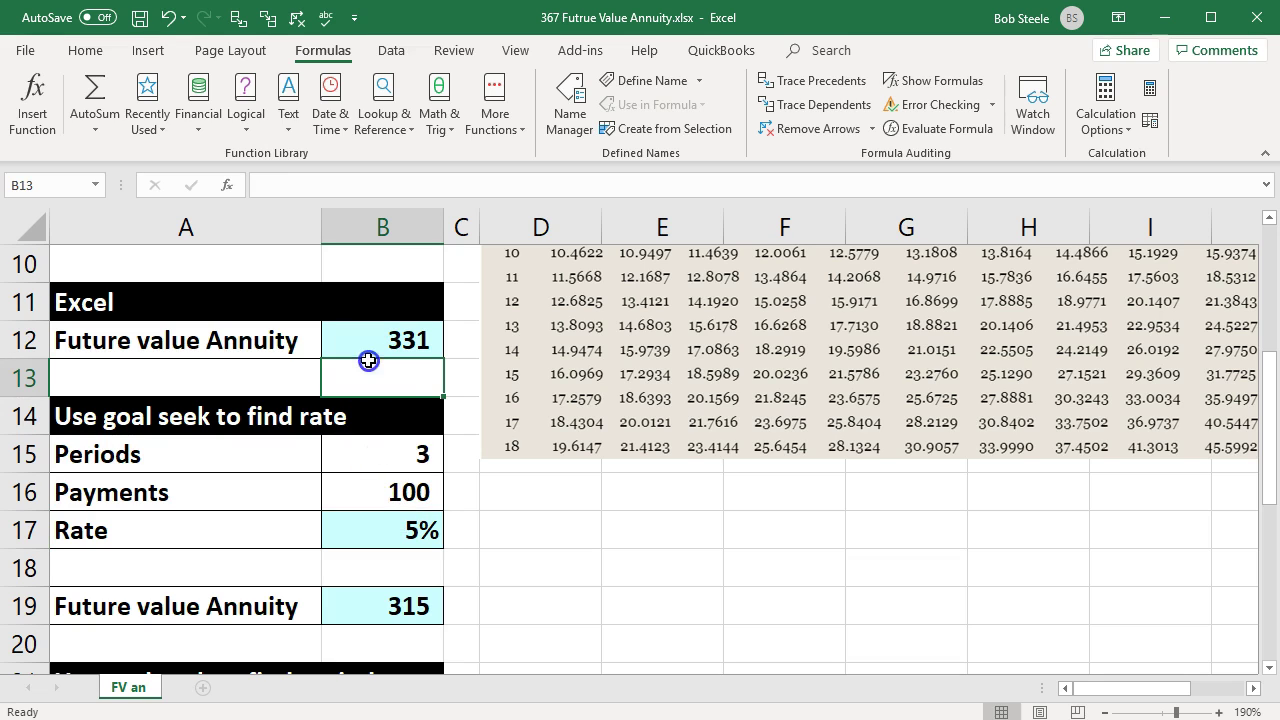
pyautogui.click(553, 562)
pyautogui.scroll(-1, 551, 557)
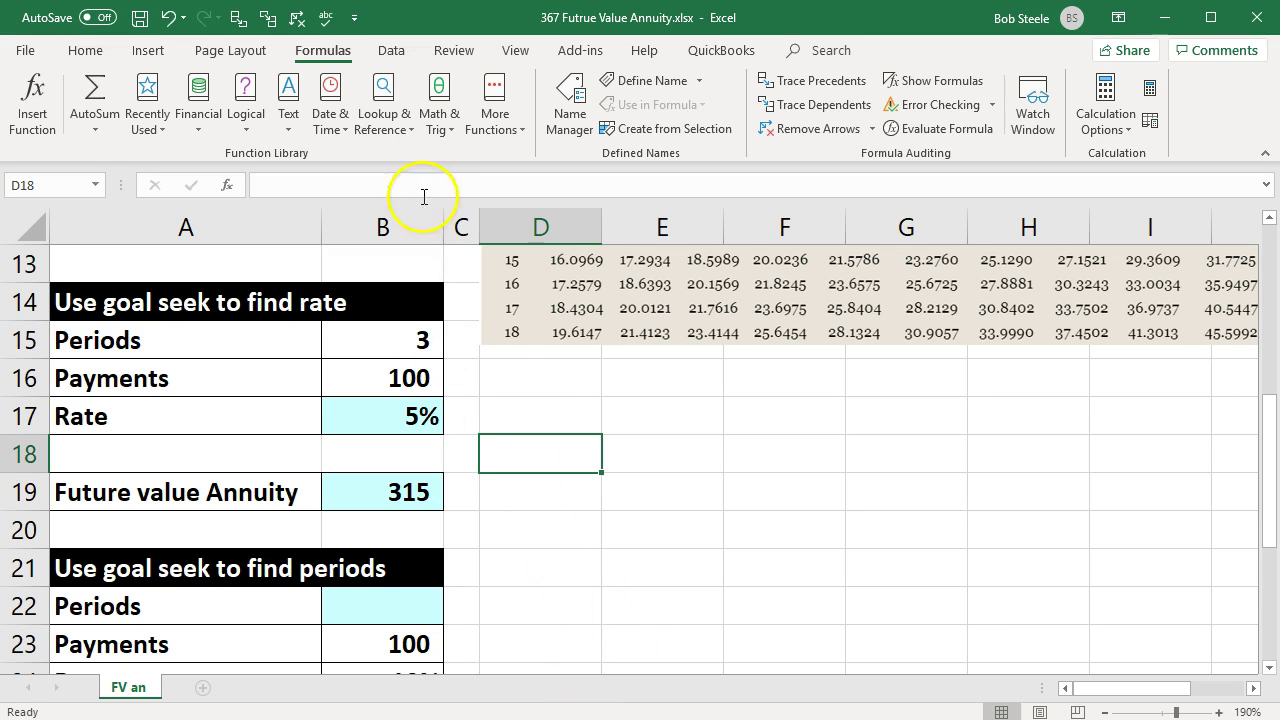
pyautogui.click(392, 51)
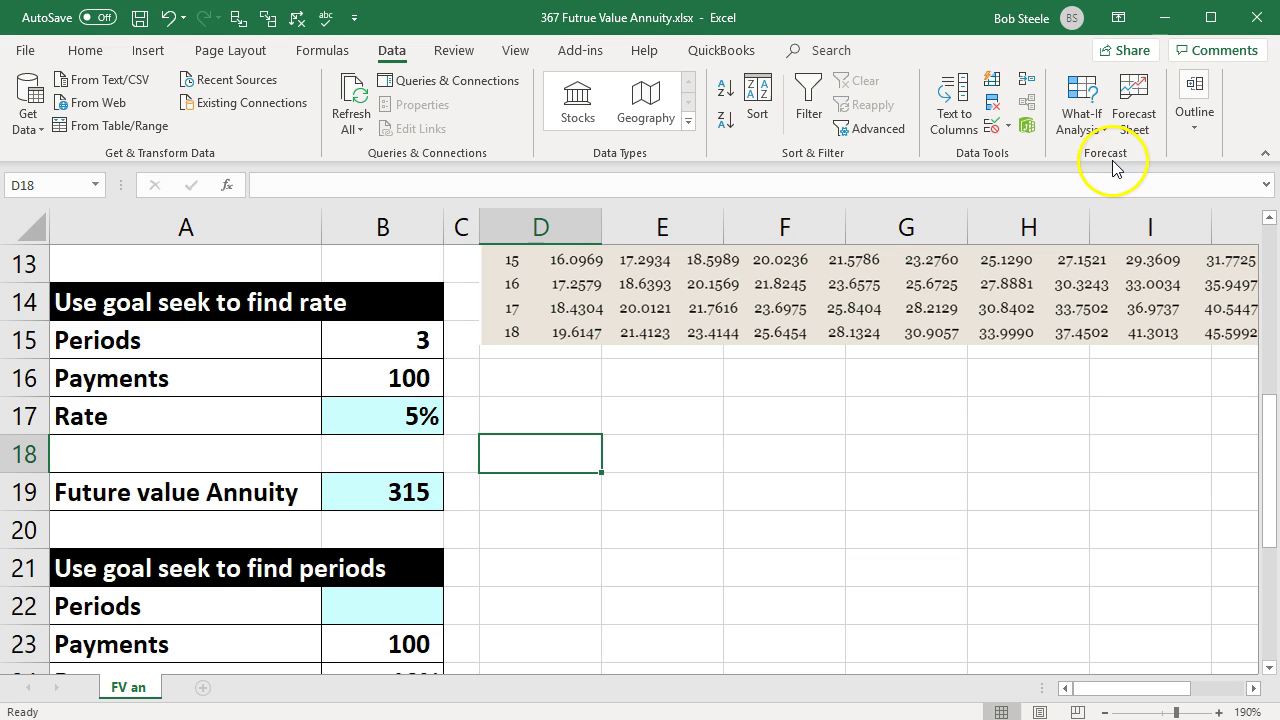
pyautogui.click(1090, 123)
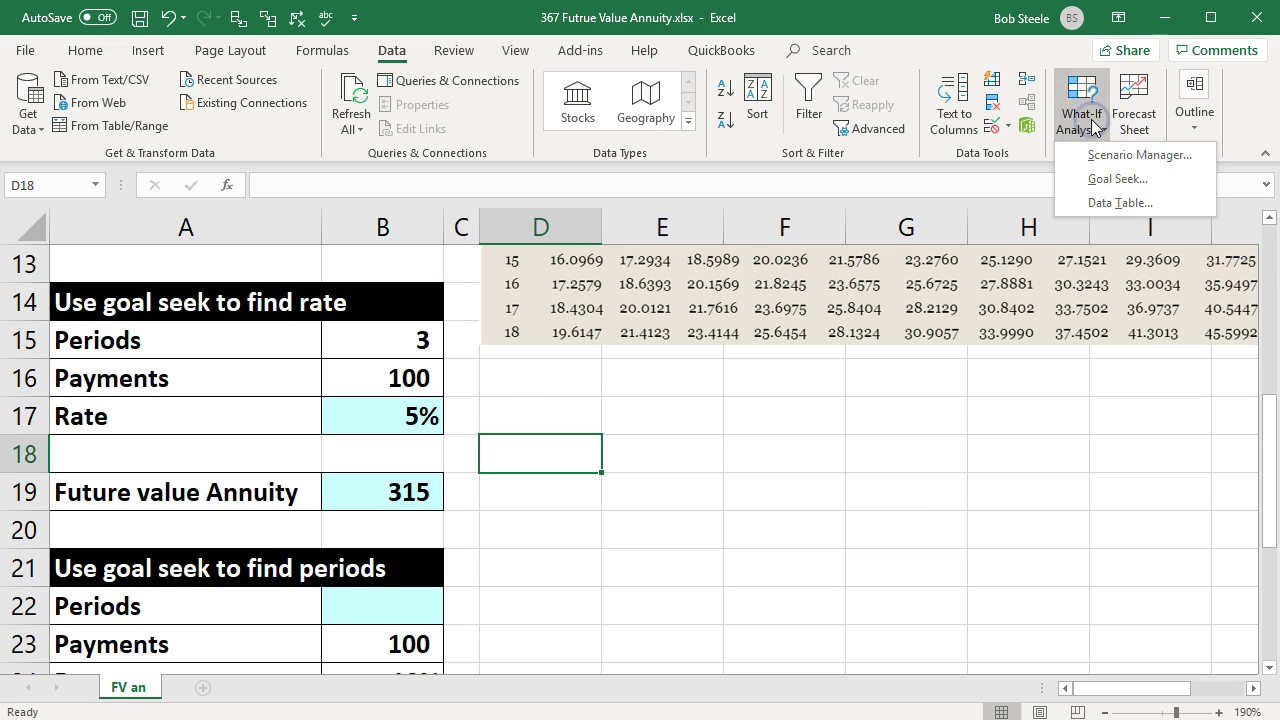
pyautogui.click(1160, 179)
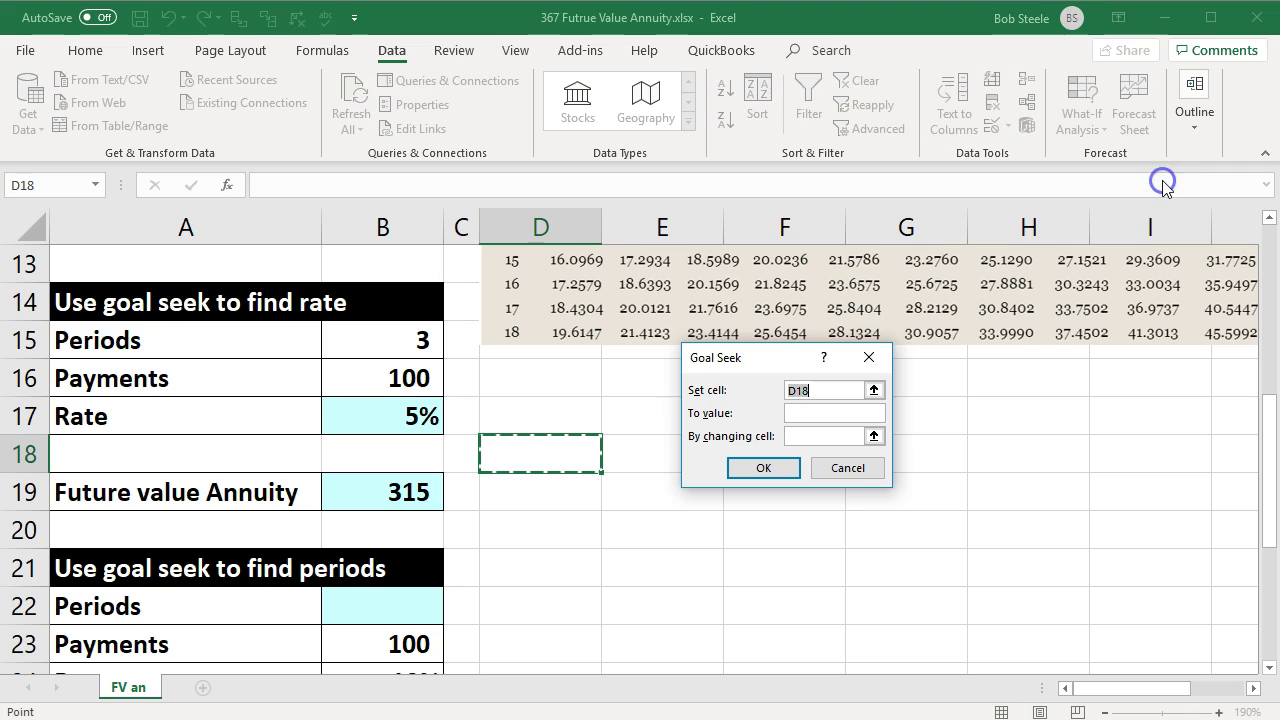
pyautogui.moveTo(789, 361); pyautogui.dragTo(749, 349)
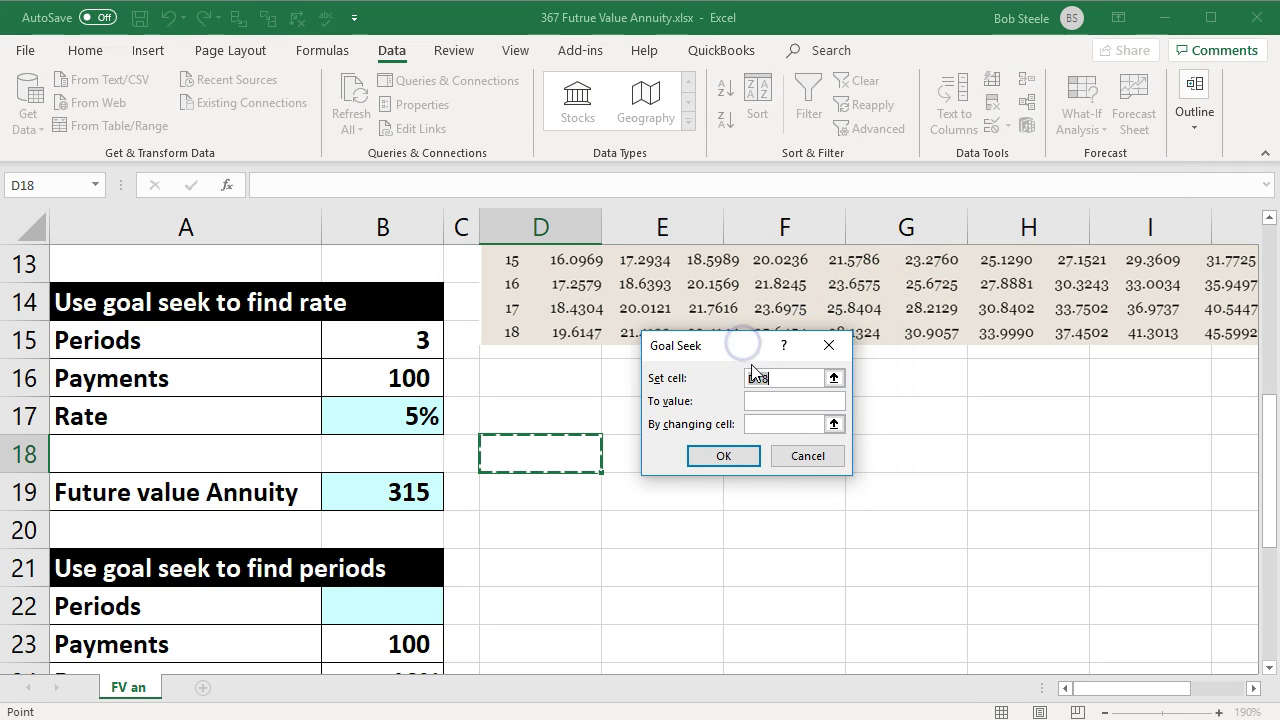
pyautogui.click(400, 492)
pyautogui.scroll(1, 404, 490)
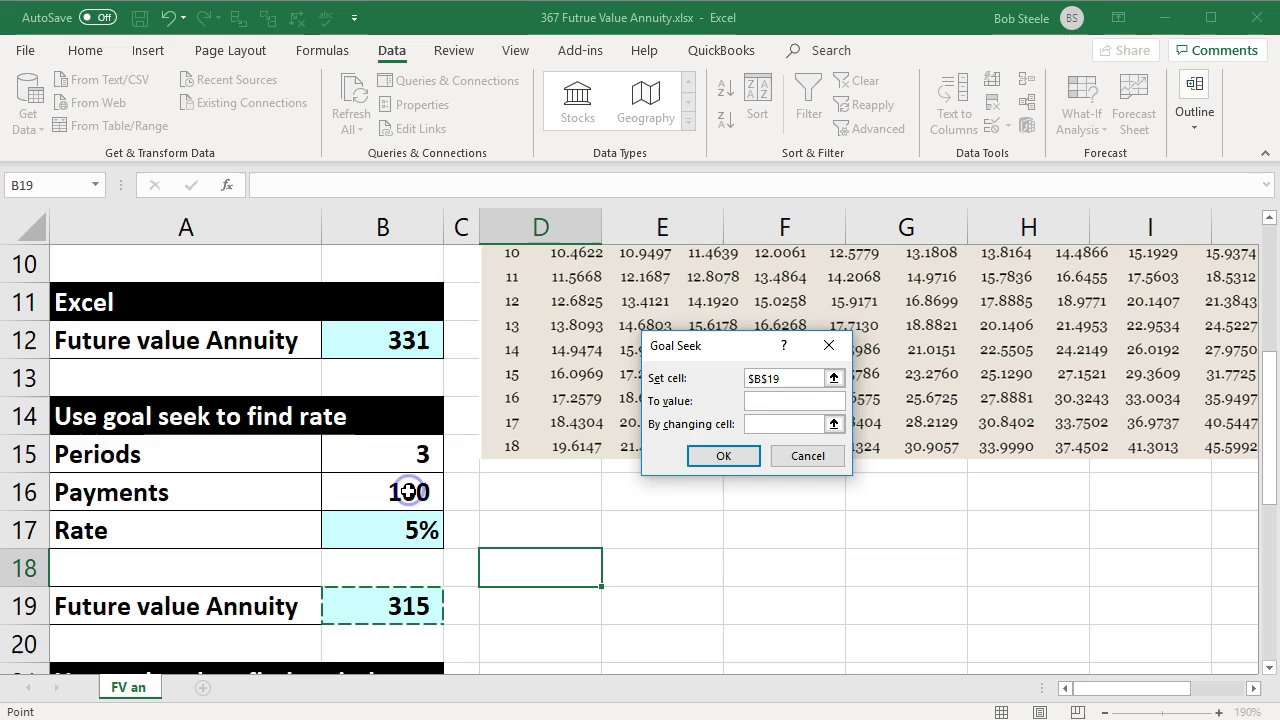
# - Set the Goal Seek target value to 331 with Rate cell B17 as the changing cell, run it and accept the solution
pyautogui.click(779, 401)
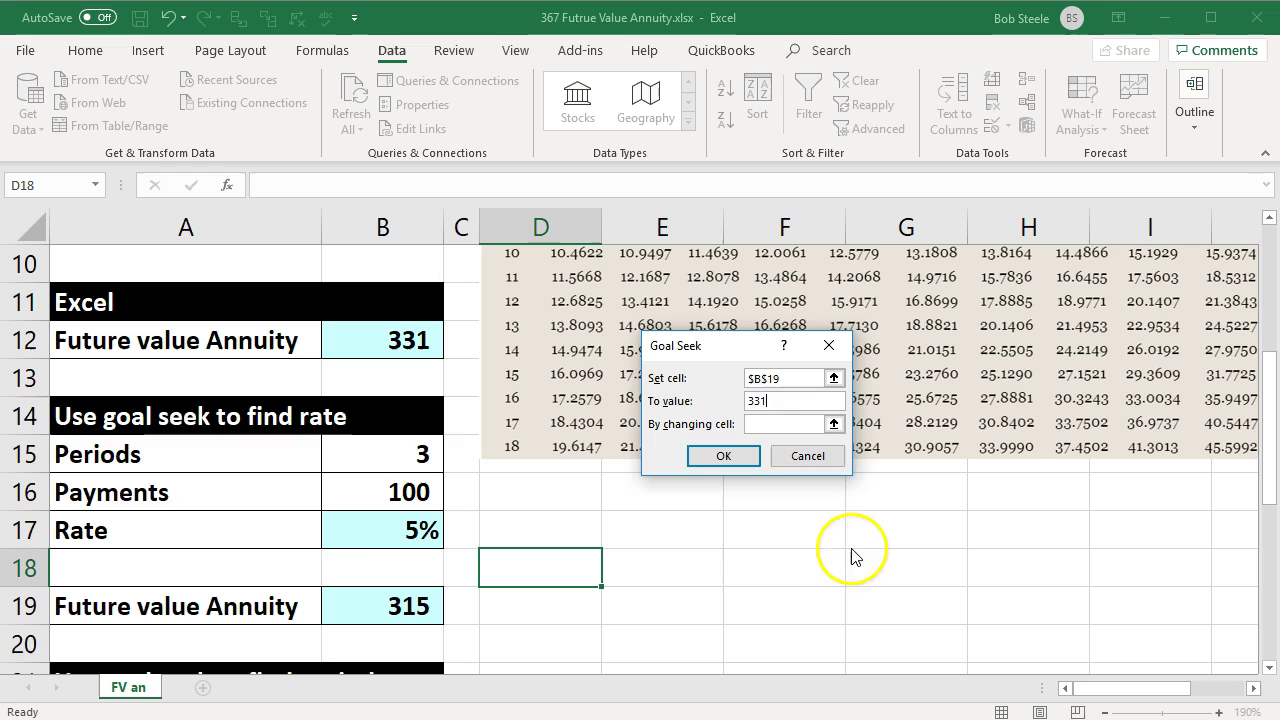
pyautogui.click(784, 424)
pyautogui.click(410, 532)
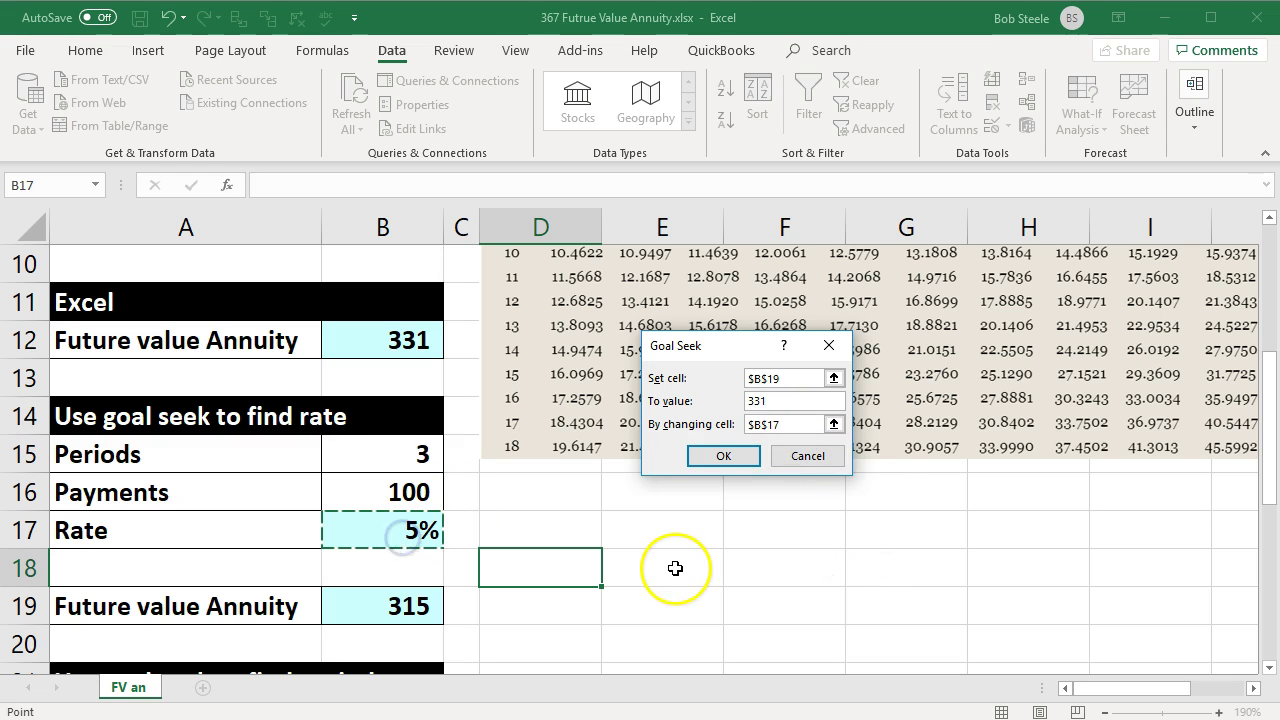
pyautogui.moveTo(683, 345); pyautogui.dragTo(581, 427)
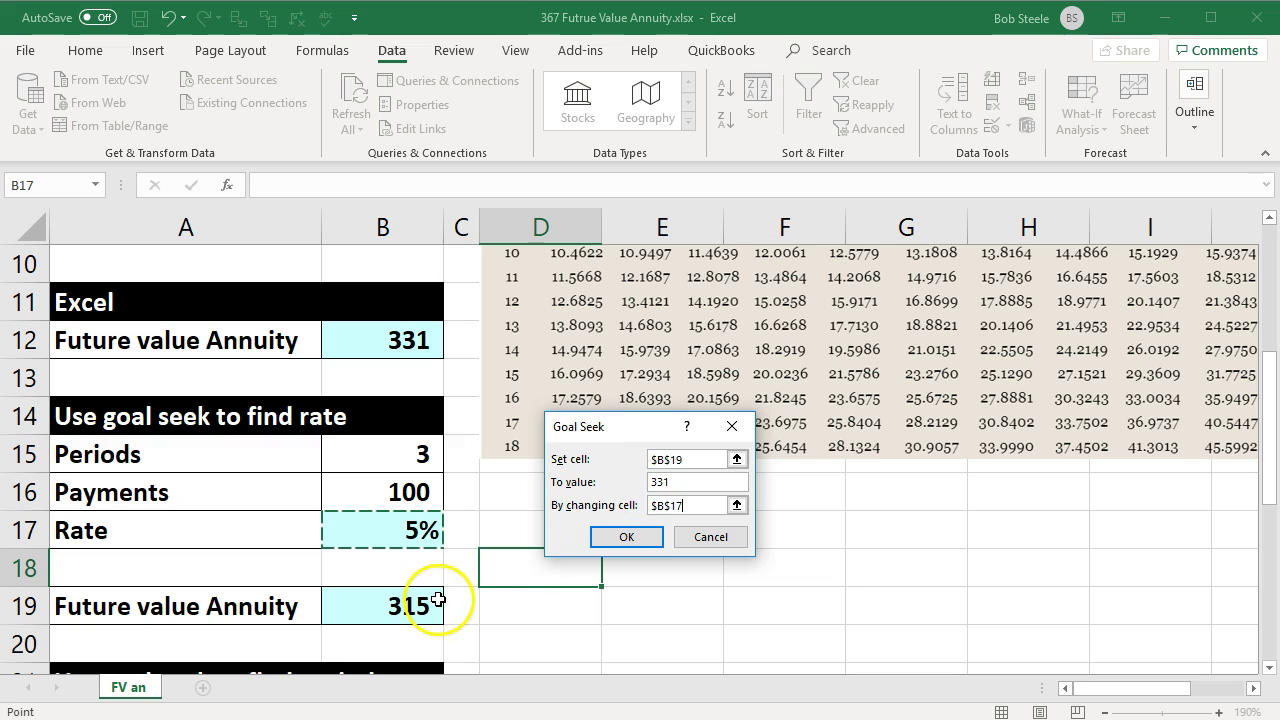
pyautogui.click(693, 459)
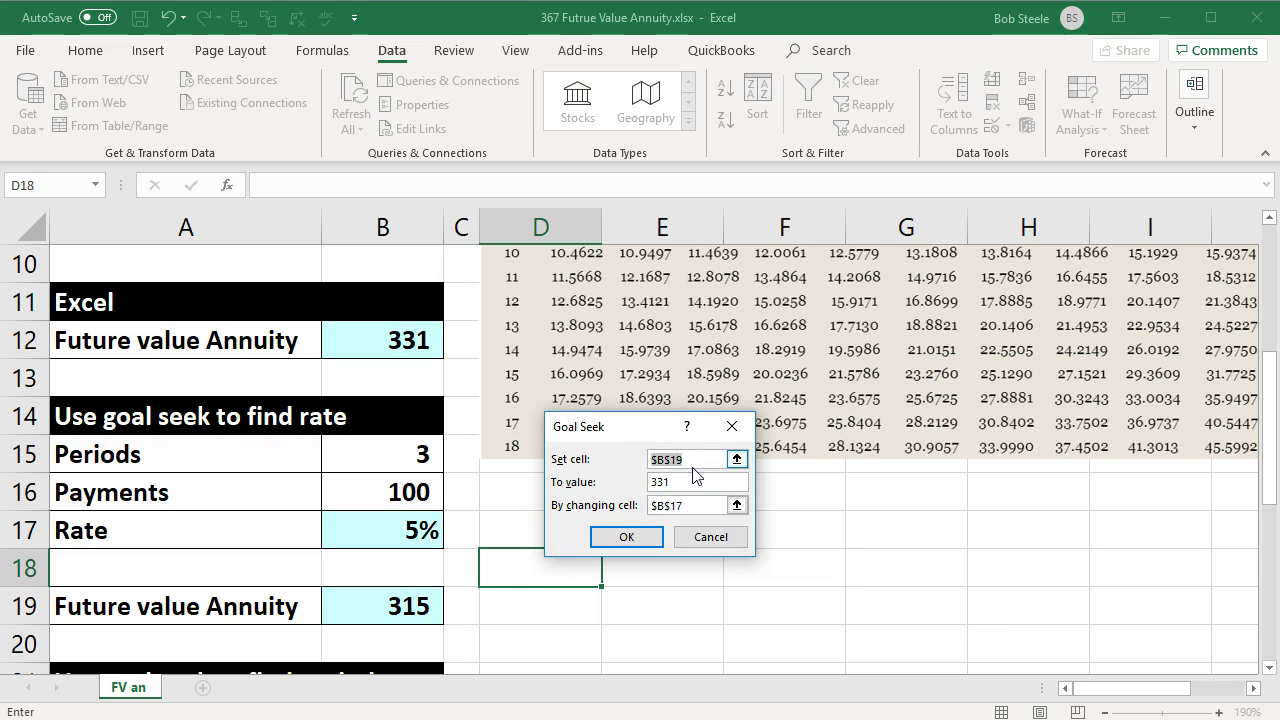
pyautogui.click(678, 482)
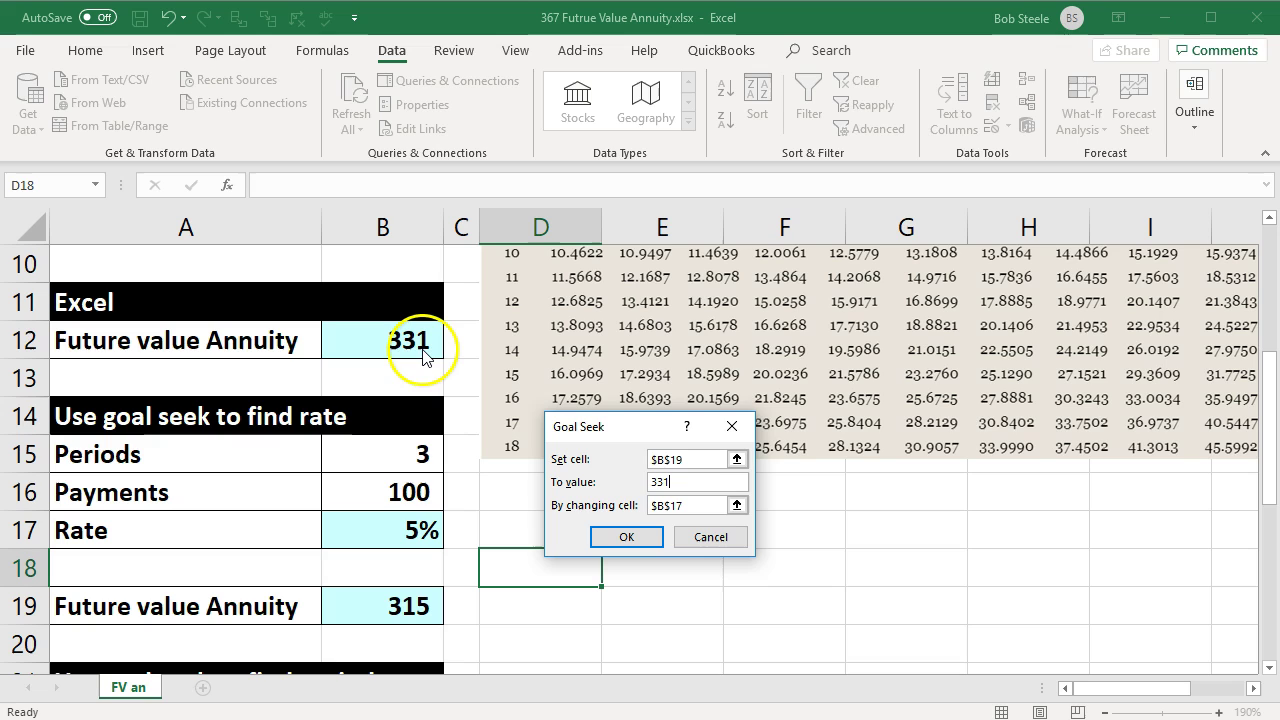
pyautogui.click(700, 505)
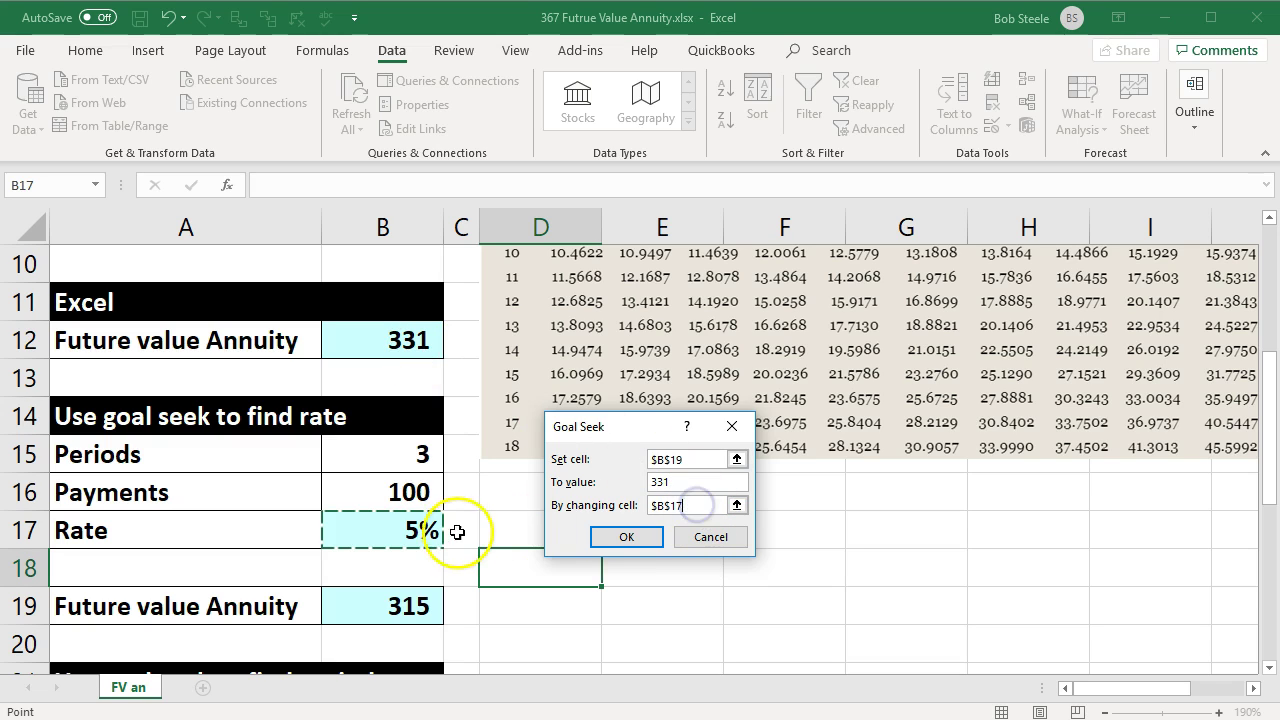
pyautogui.click(626, 537)
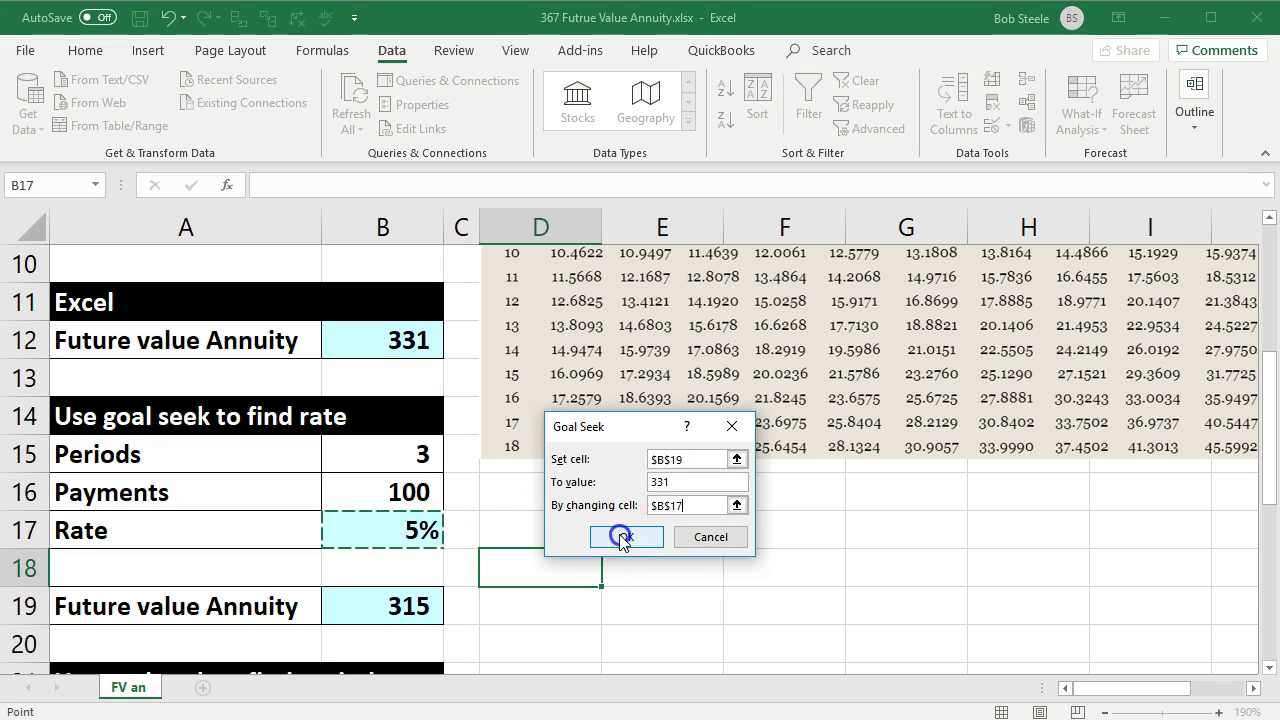
pyautogui.click(624, 535)
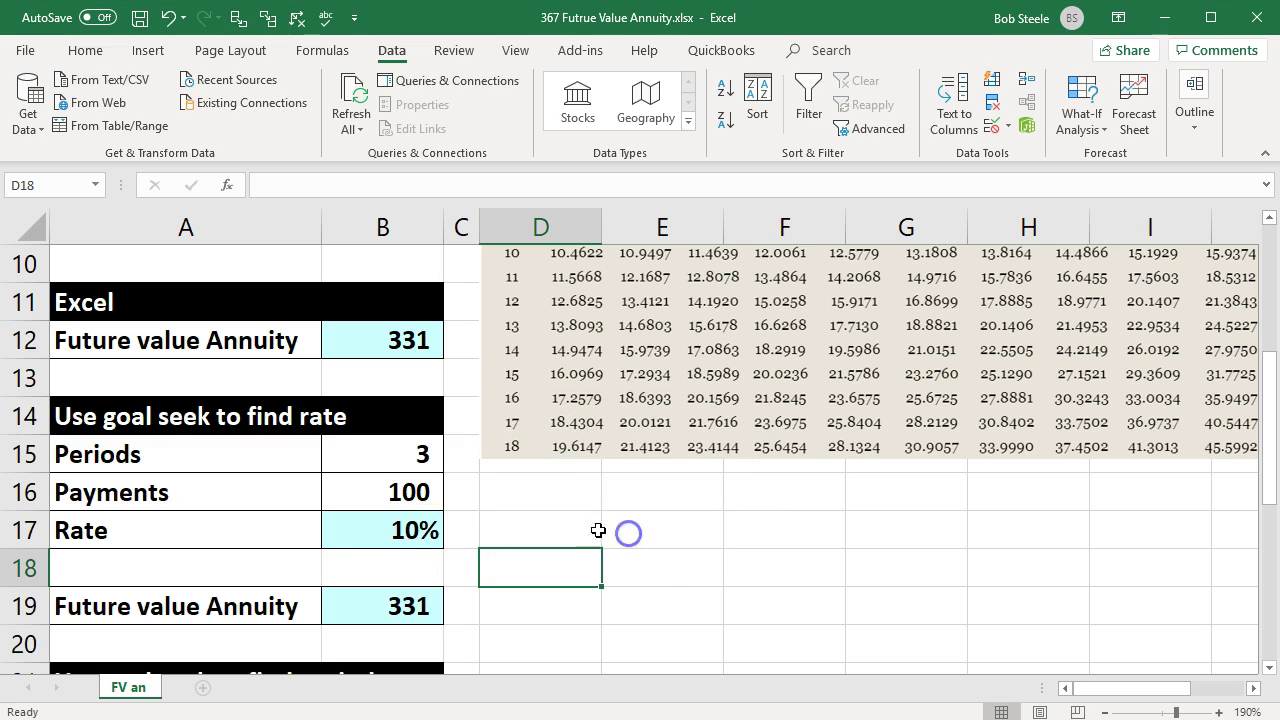
# - Examine the solved rate in B17 and the Future value Annuity formula in B19 that depends on it
pyautogui.click(422, 530)
pyautogui.click(420, 596)
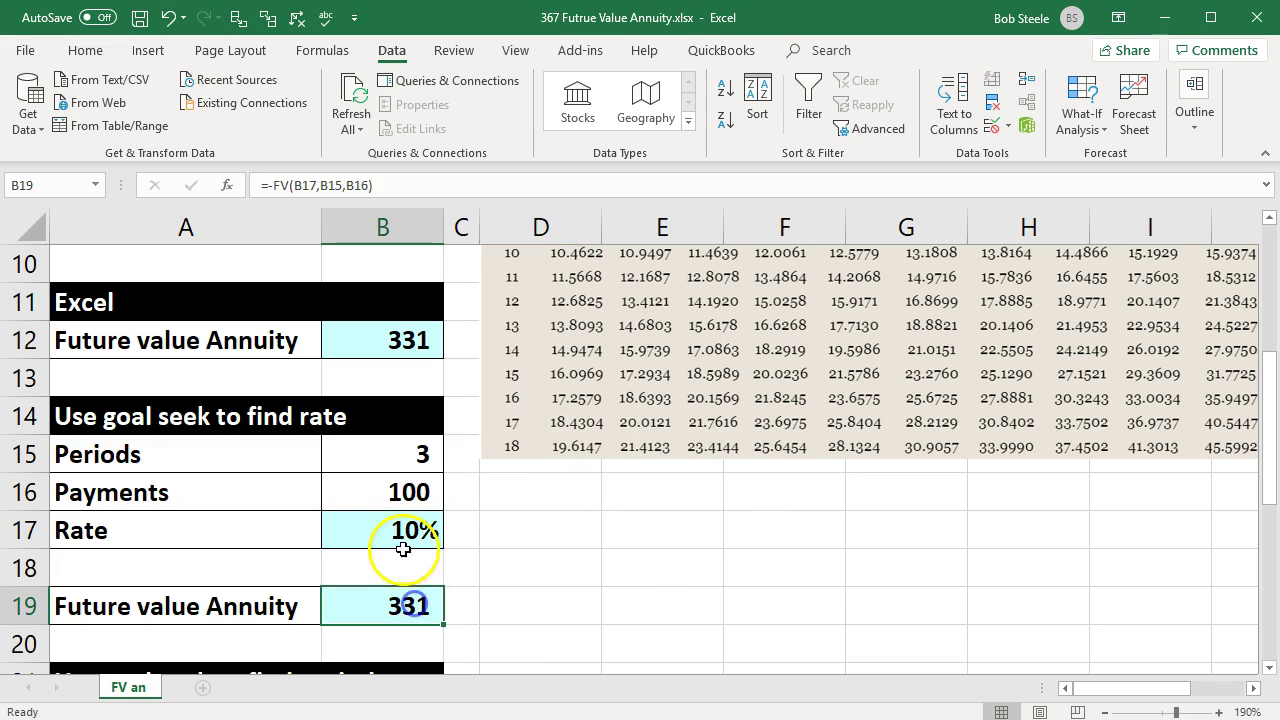
pyautogui.click(392, 530)
pyautogui.scroll(-1, 386, 531)
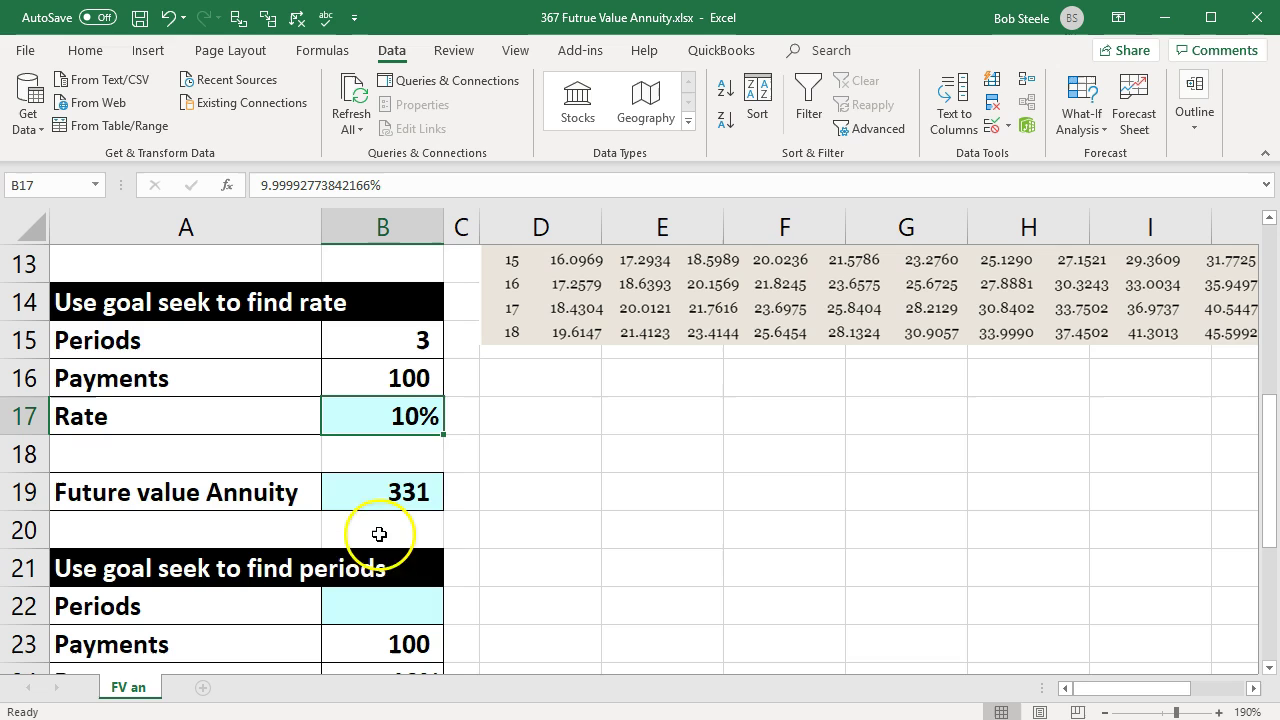
pyautogui.click(362, 492)
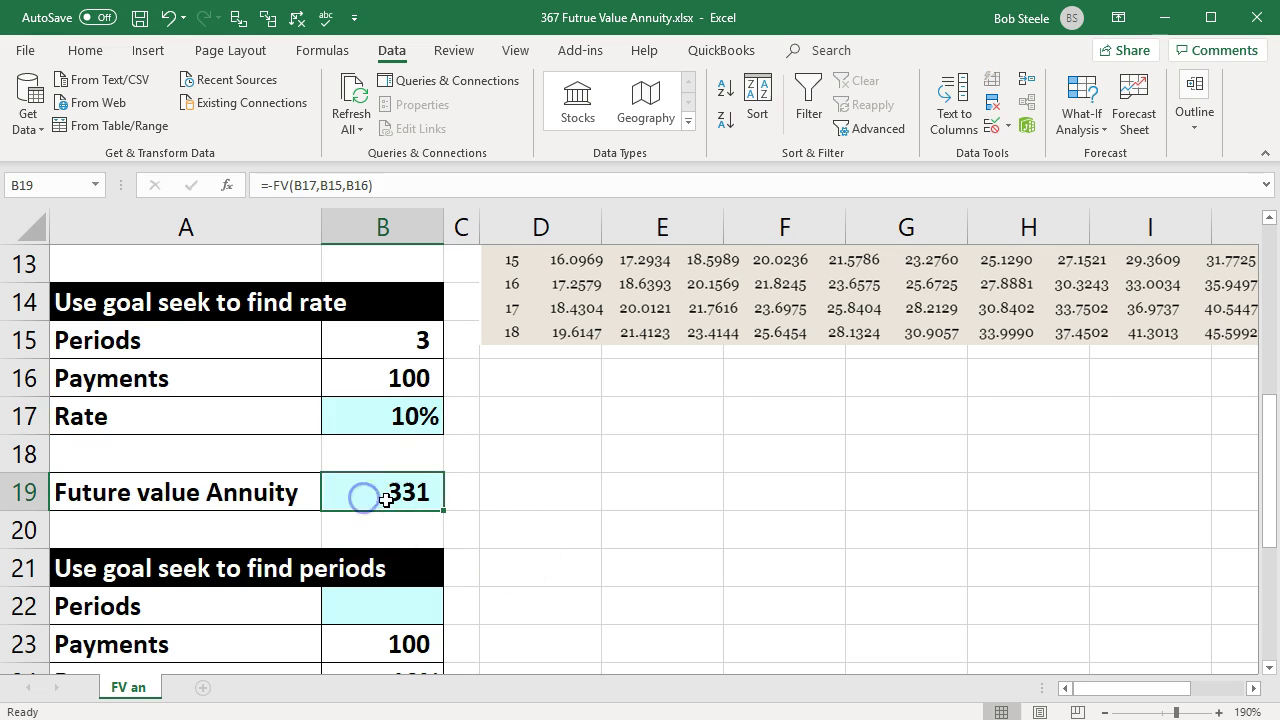
pyautogui.click(380, 420)
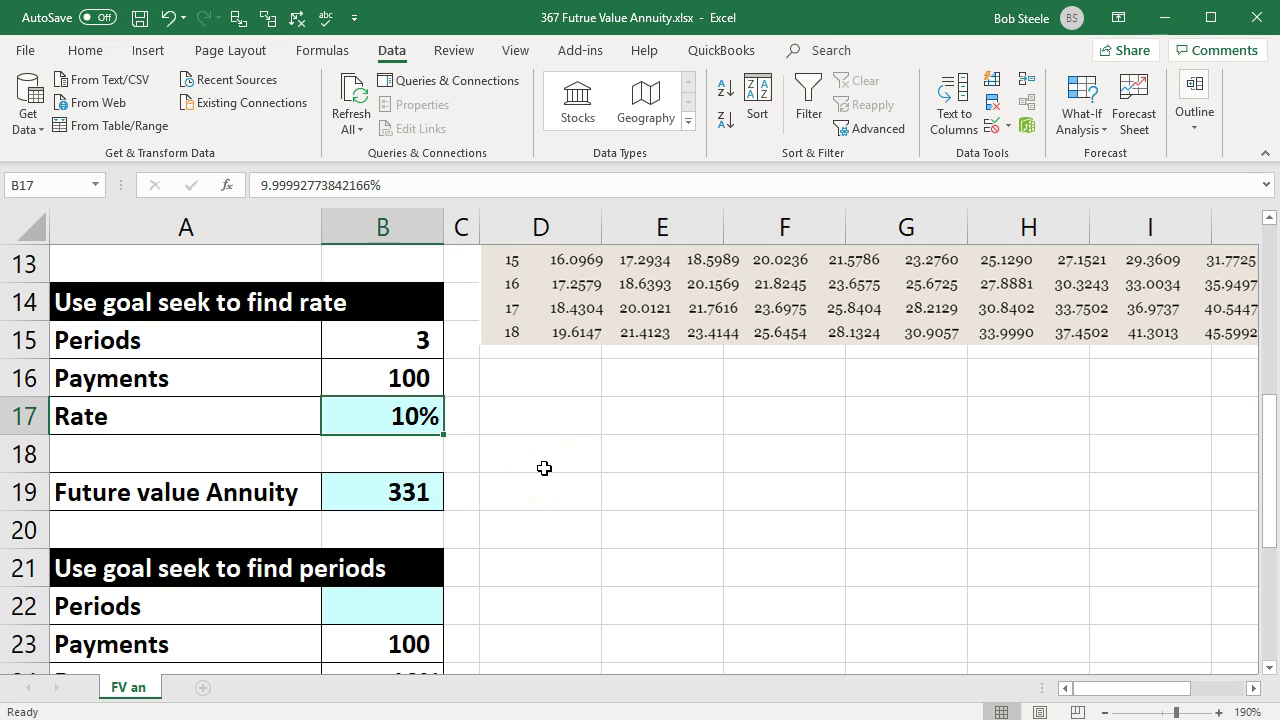
# - Enter 331 as the Future value Annuity in B26 of the section that uses goal seek to find periods
pyautogui.scroll(-2, 544, 468)
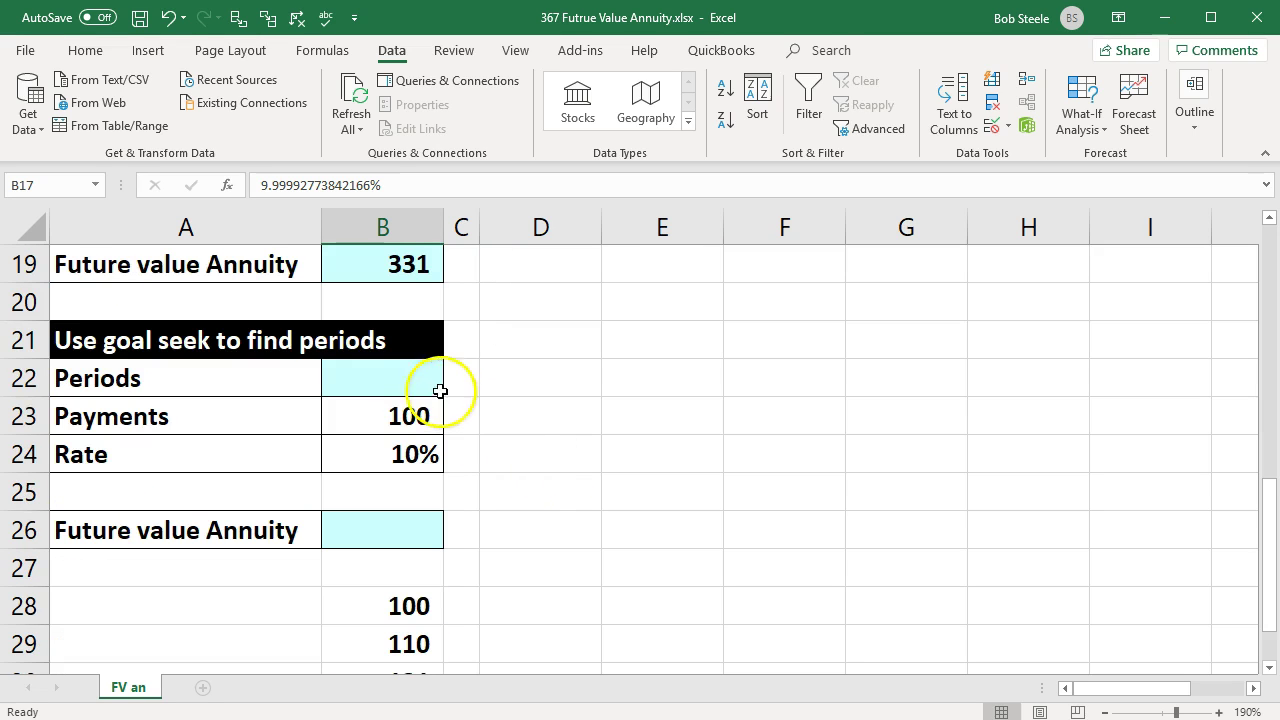
pyautogui.click(411, 376)
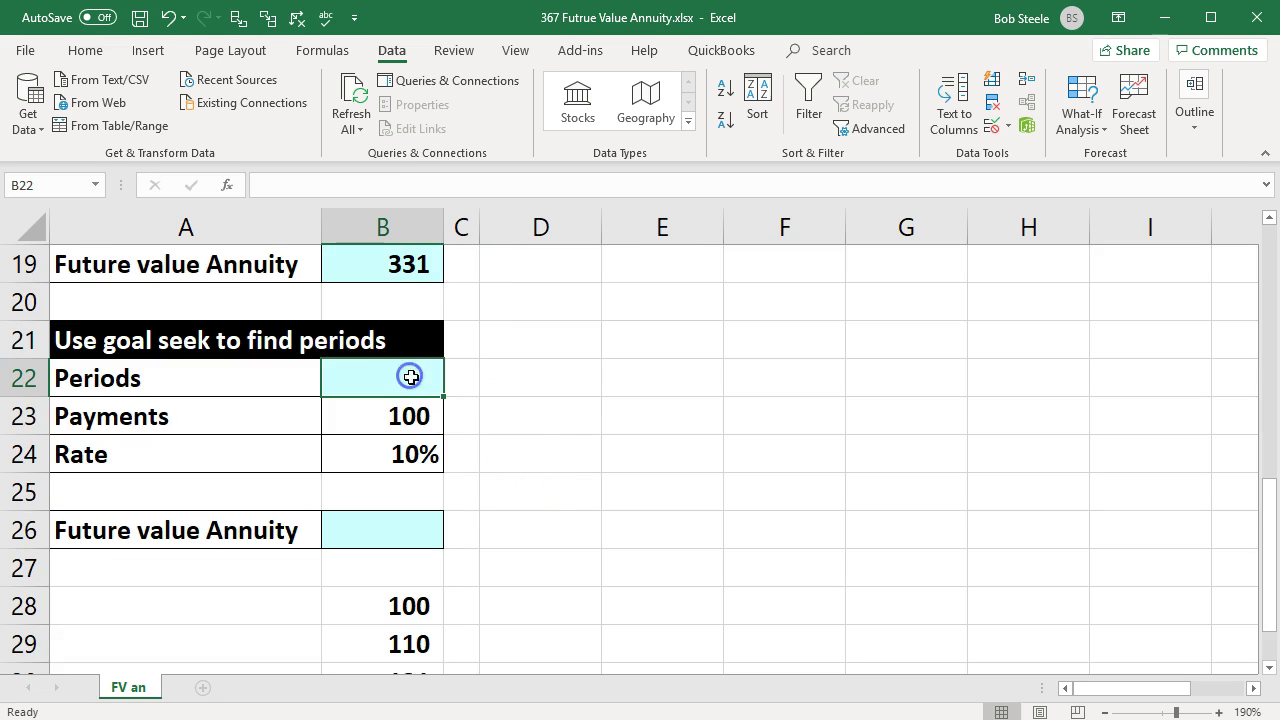
pyautogui.click(419, 452)
pyautogui.click(412, 531)
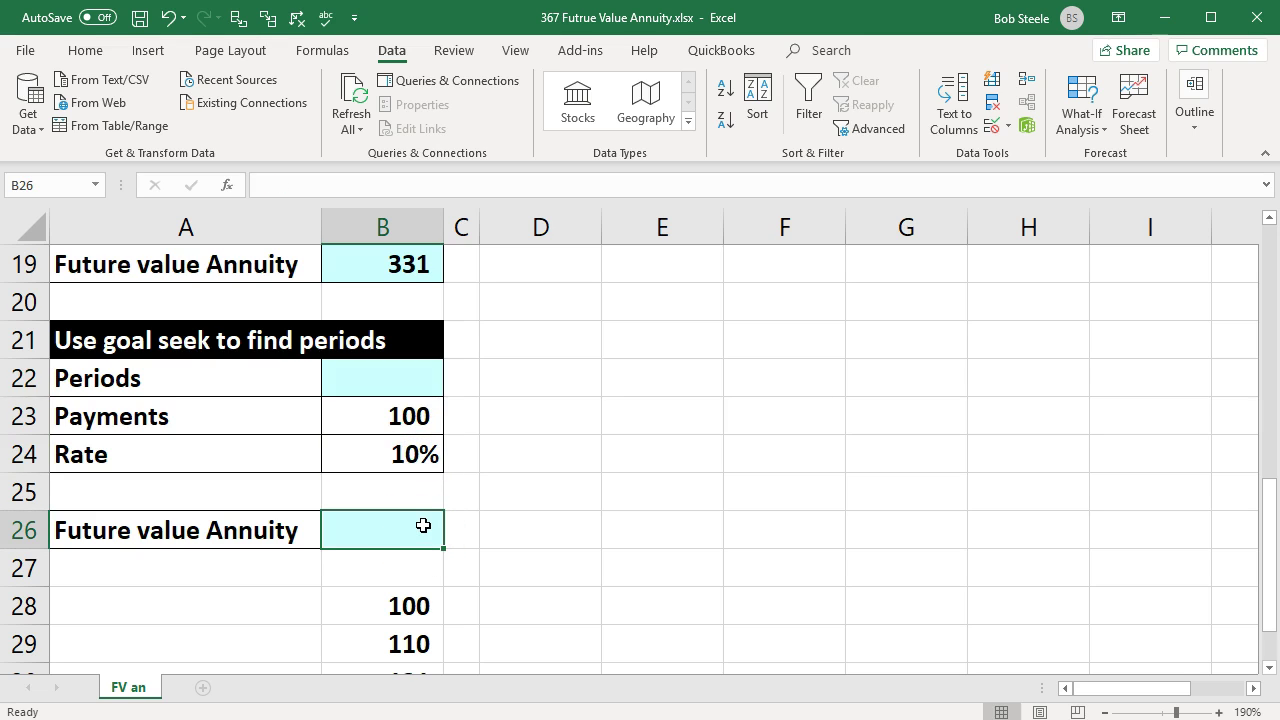
pyautogui.write('331')
pyautogui.press('Return')
# - Clear the Future value Annuity in B26 and enter 11 as the trial number of Periods in B22
pyautogui.click(396, 378)
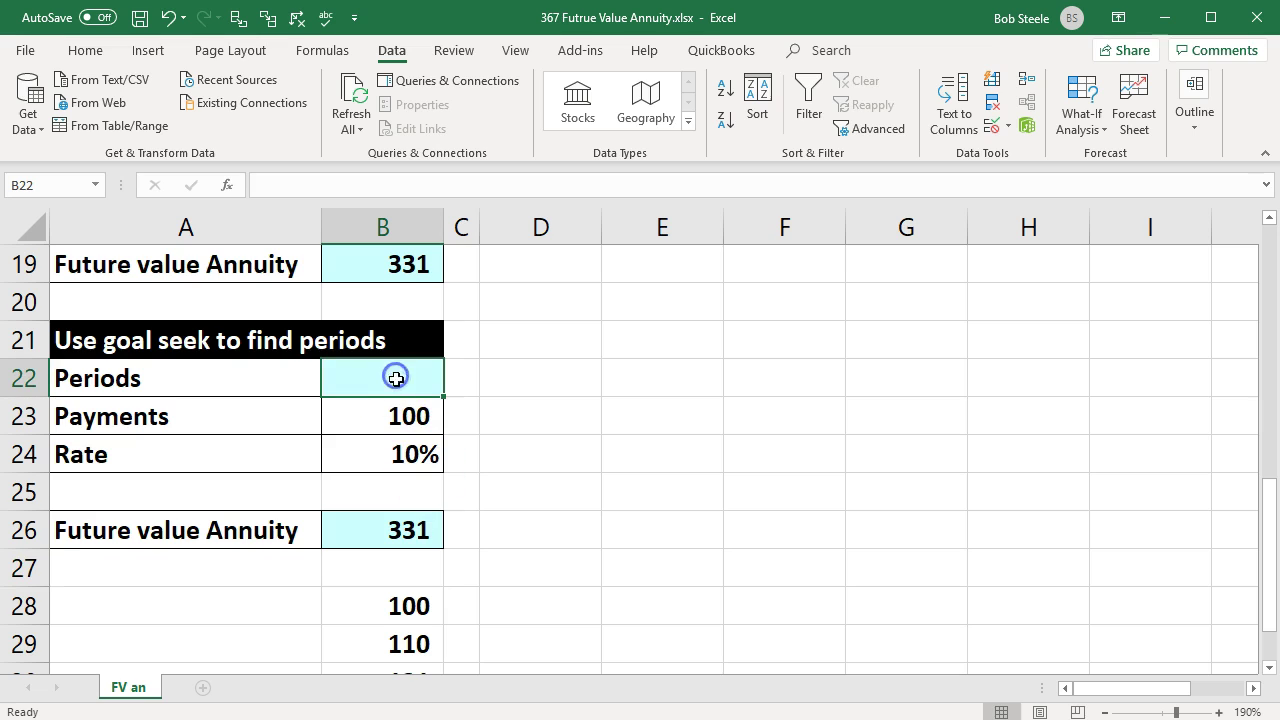
pyautogui.click(387, 534)
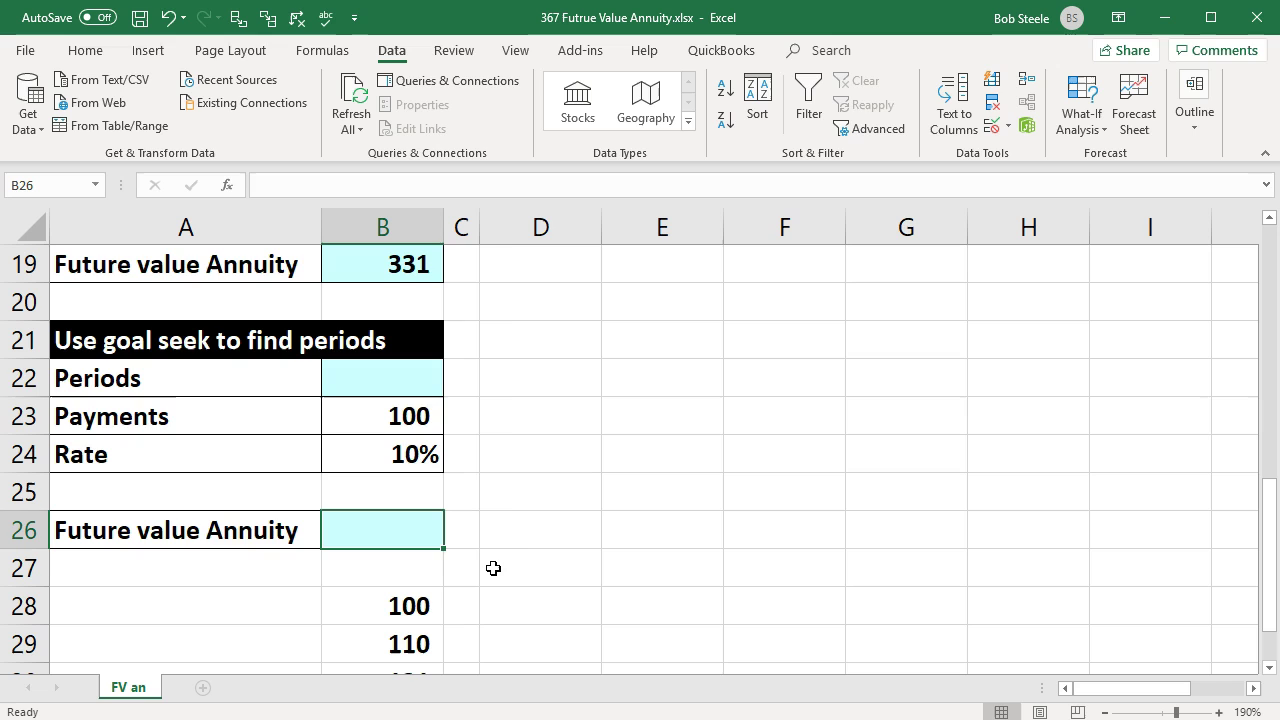
pyautogui.click(402, 388)
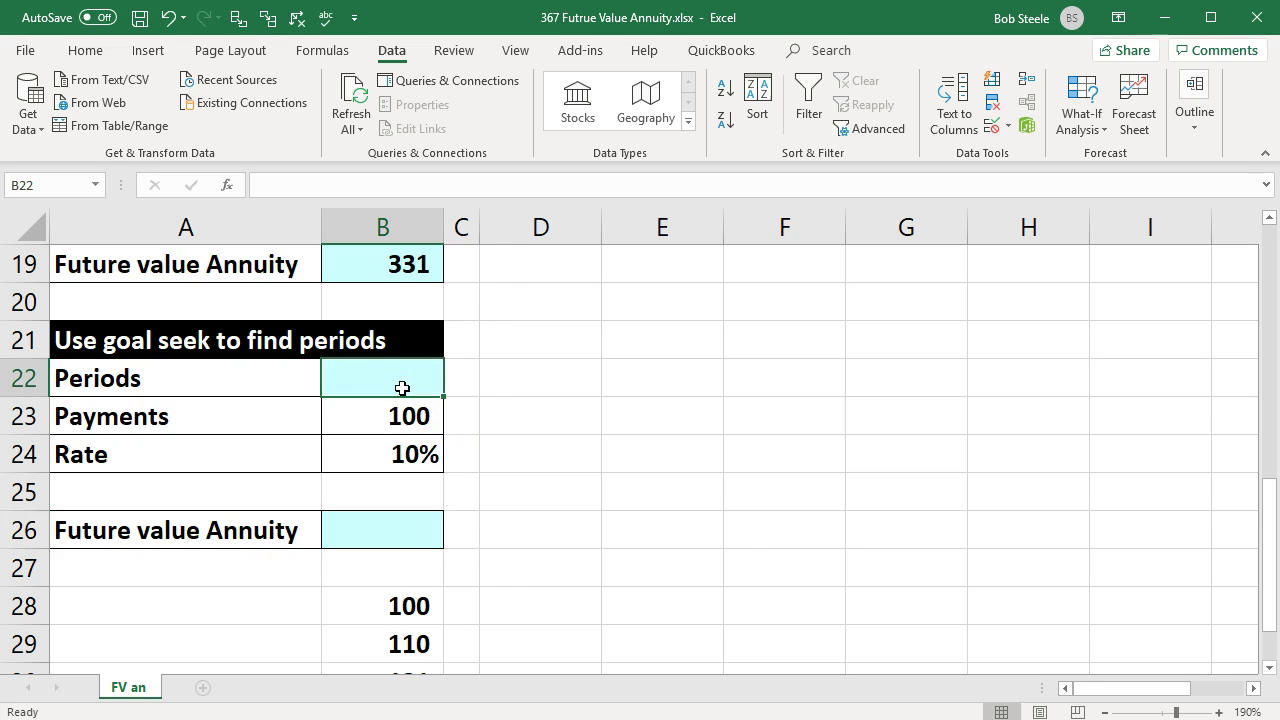
pyautogui.write('10')
pyautogui.press('Return')
pyautogui.click(402, 388)
pyautogui.write('11')
pyautogui.press('Return')
# - Enter the formula -FV(B24,B22,B23) in B26 to calculate the Future value Annuity from the rate, periods and payments
pyautogui.click(391, 535)
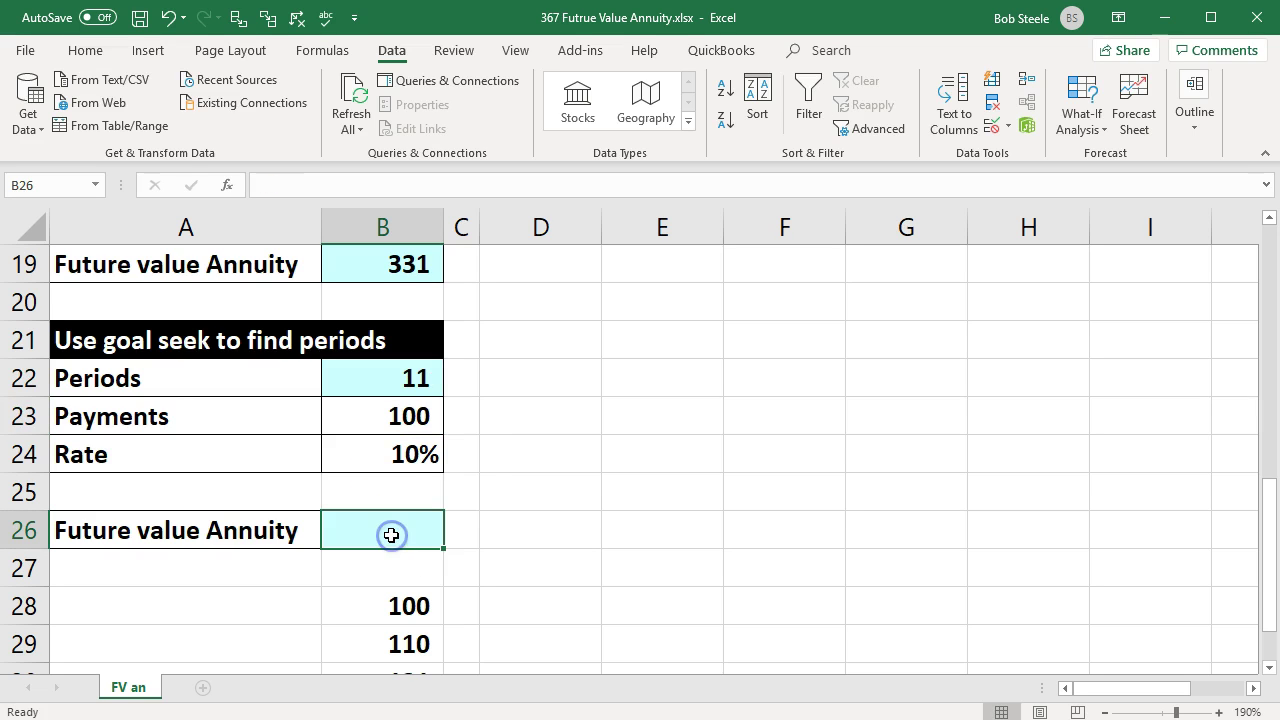
pyautogui.write('-fv')
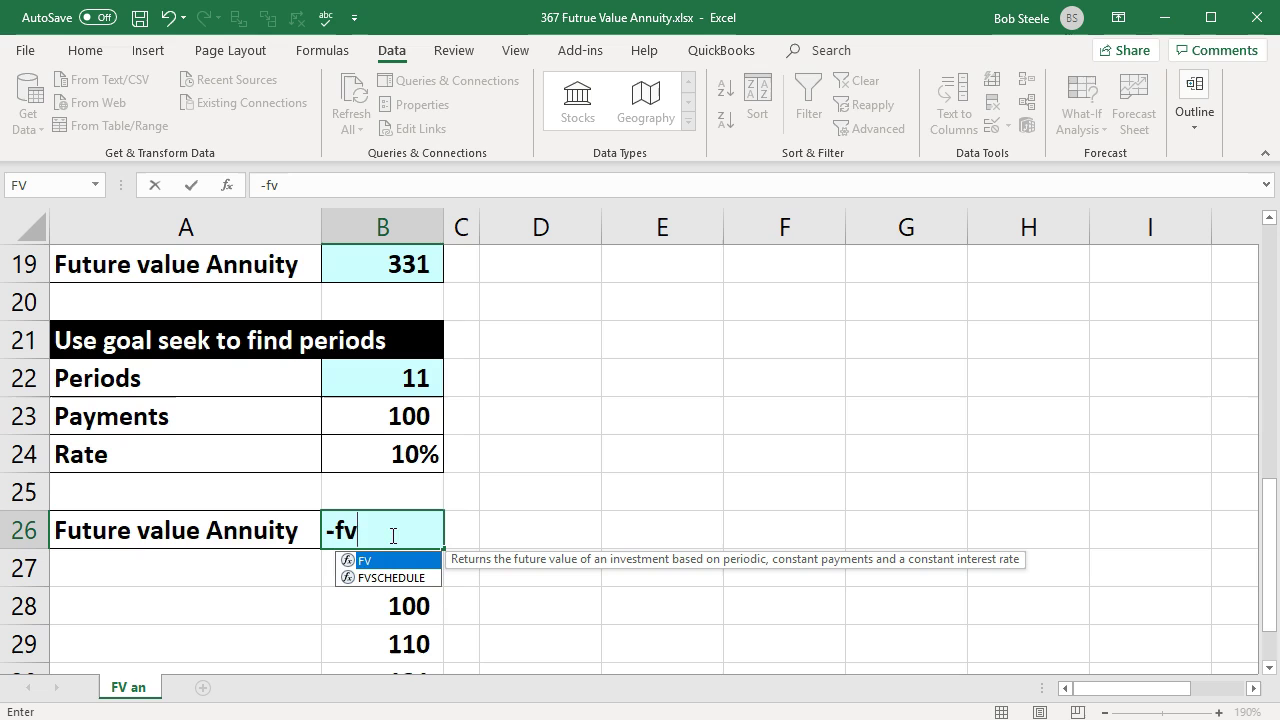
pyautogui.doubleClick(360, 560)
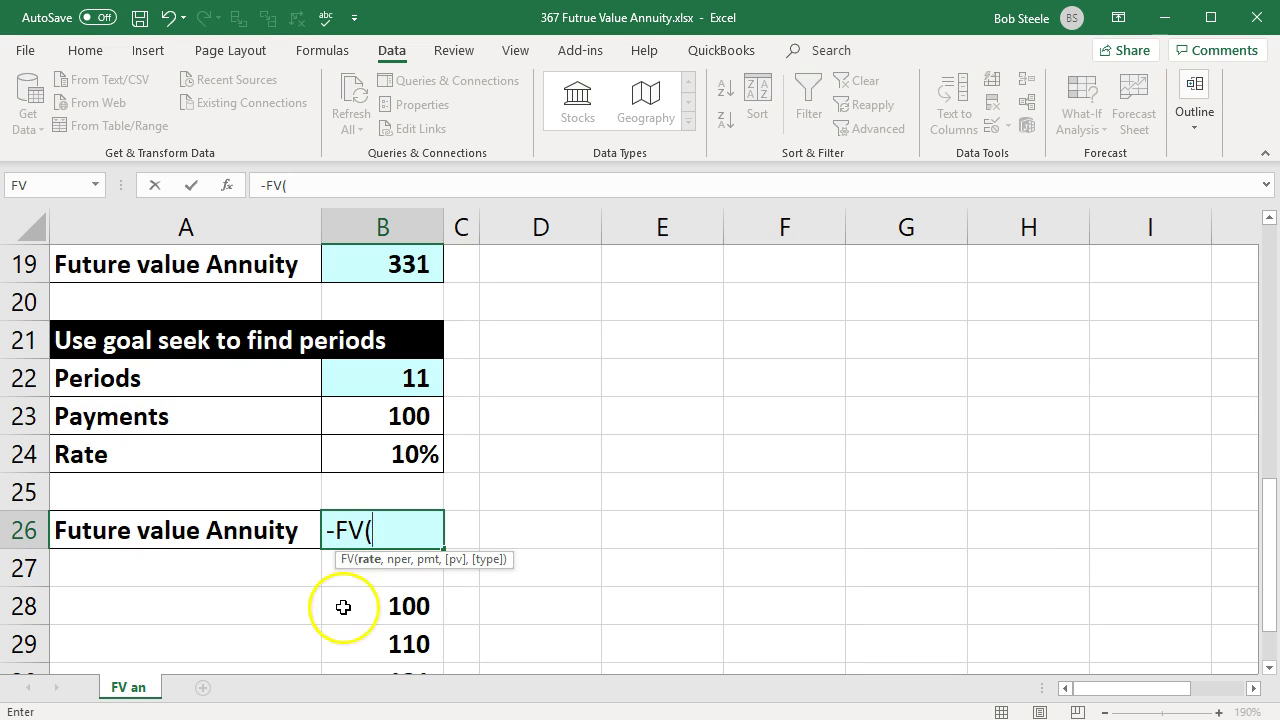
pyautogui.click(383, 459)
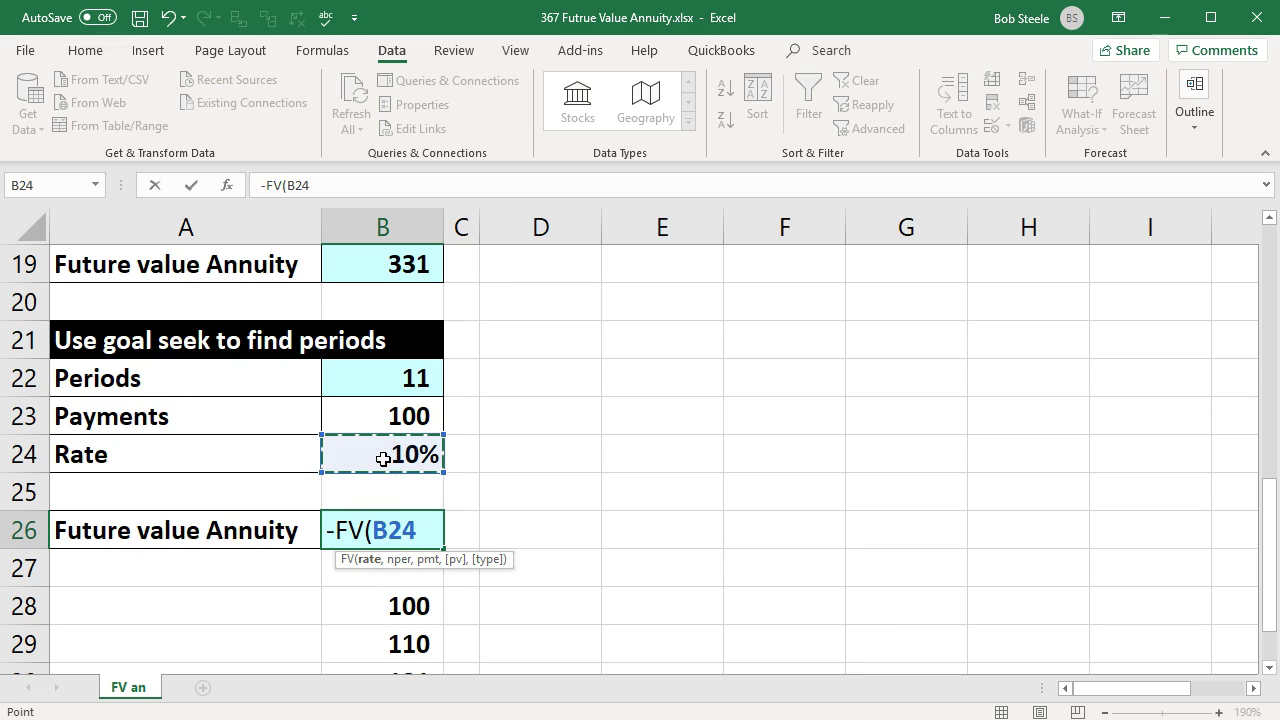
pyautogui.write(',')
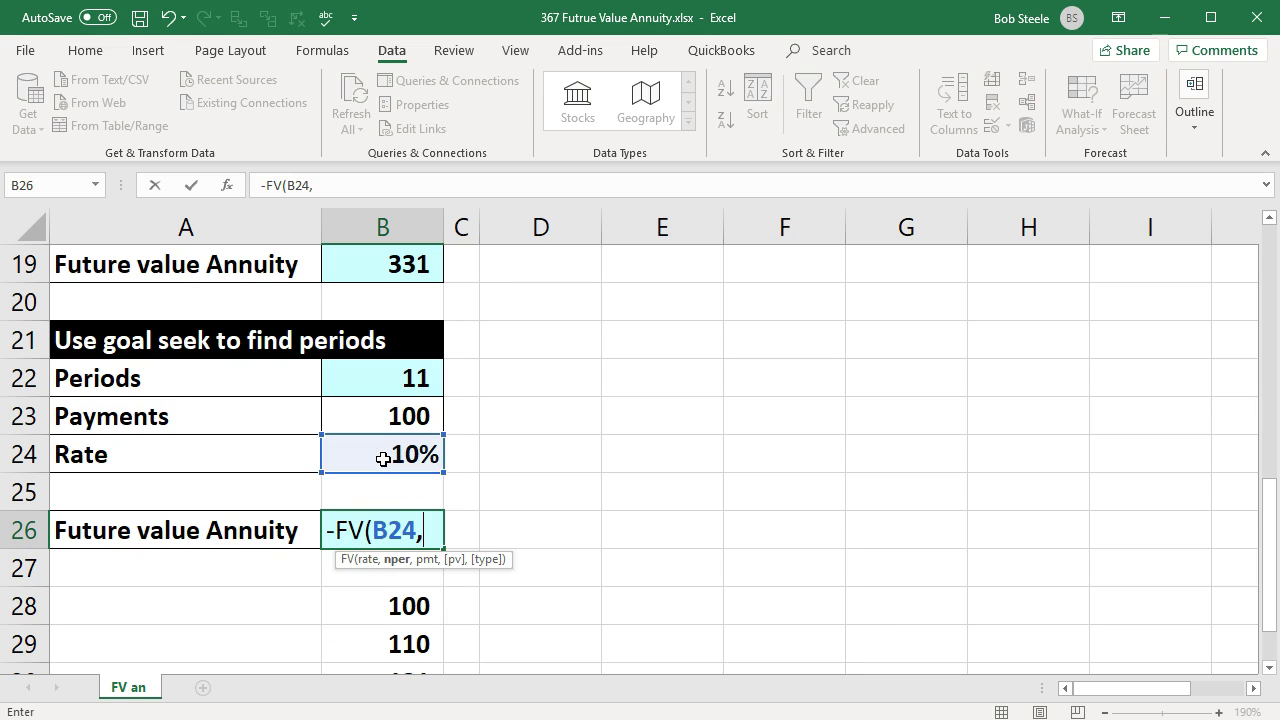
pyautogui.click(379, 384)
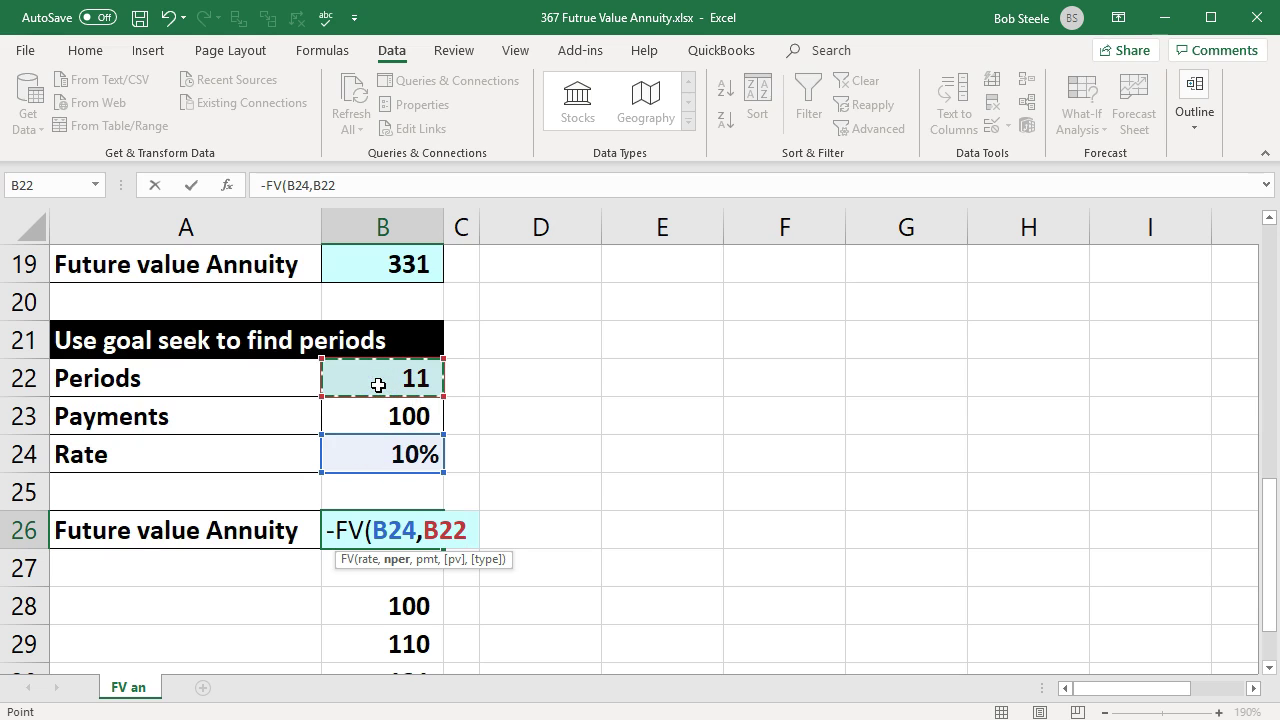
pyautogui.write(',')
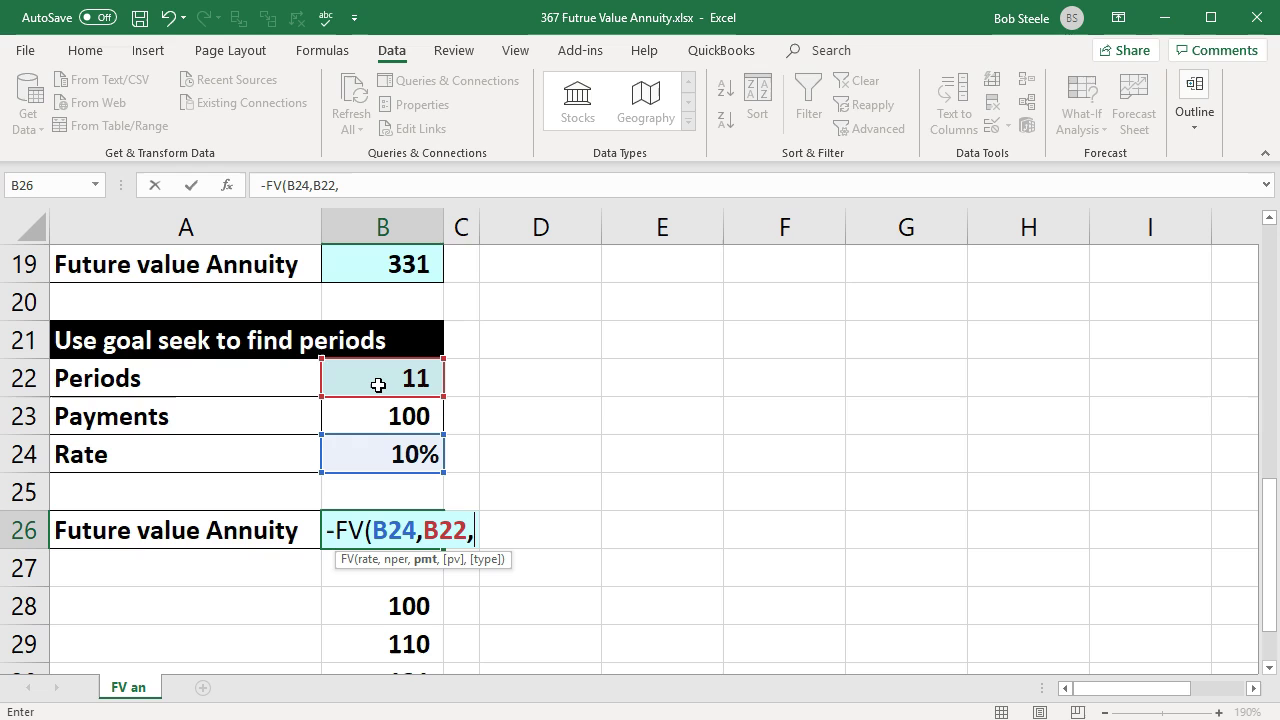
pyautogui.click(406, 416)
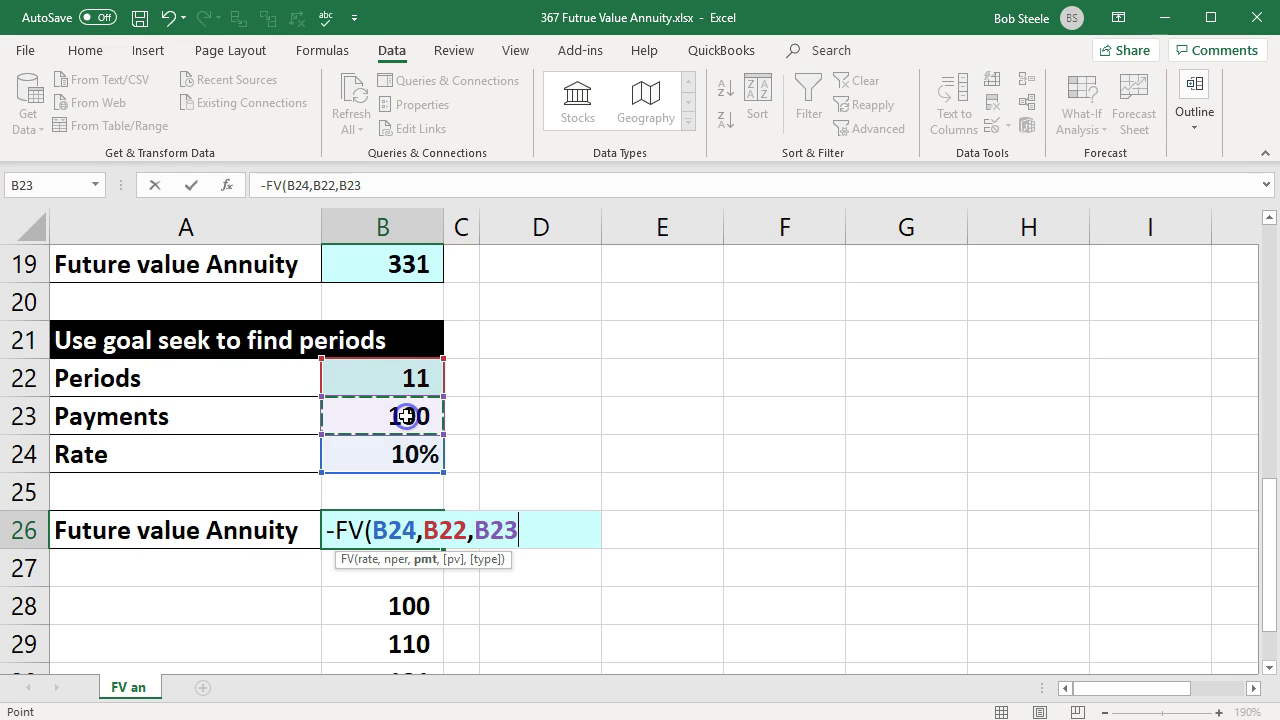
pyautogui.press('Return')
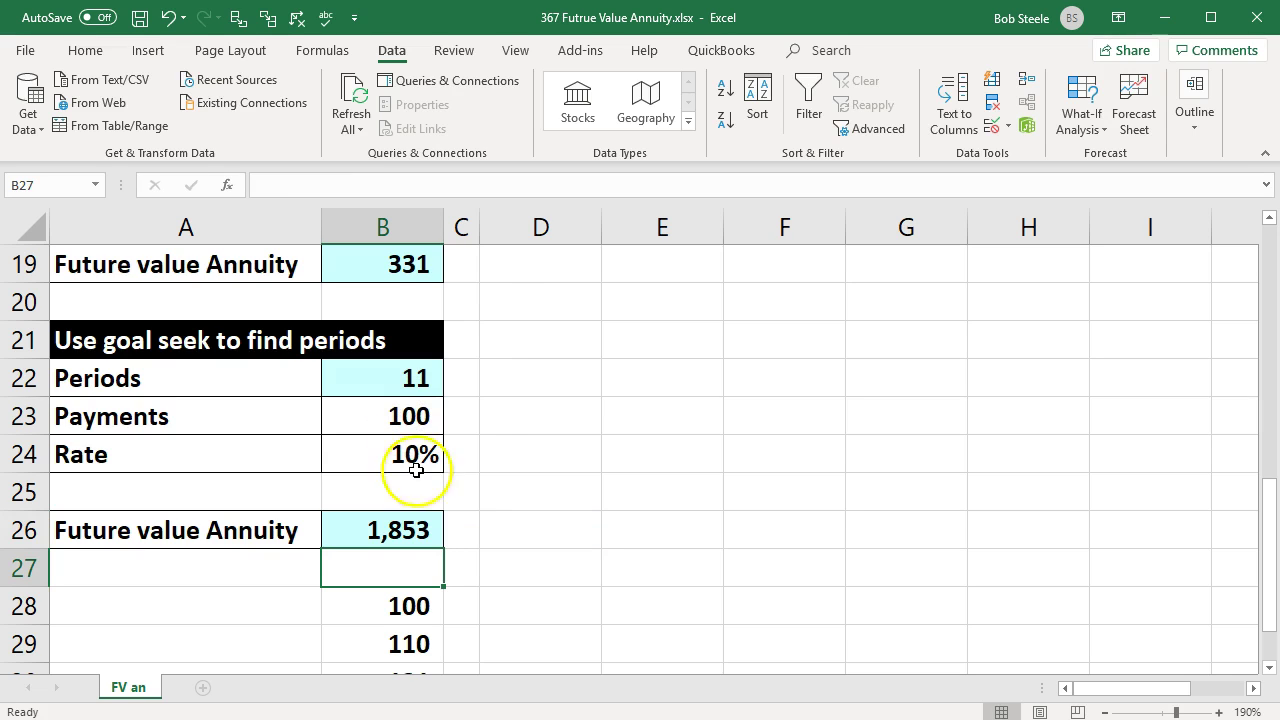
# - Open Goal Seek and choose the Future value Annuity in B26 as the cell to set
pyautogui.click(403, 528)
pyautogui.click(360, 272)
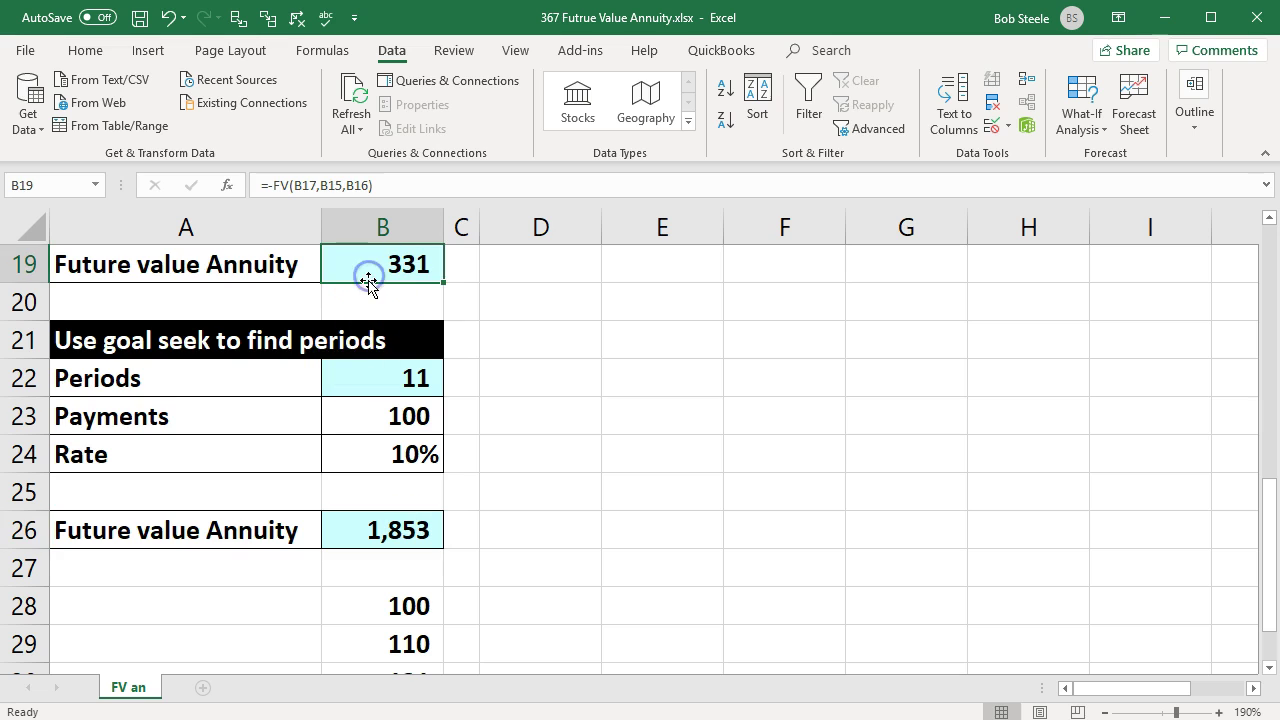
pyautogui.click(511, 532)
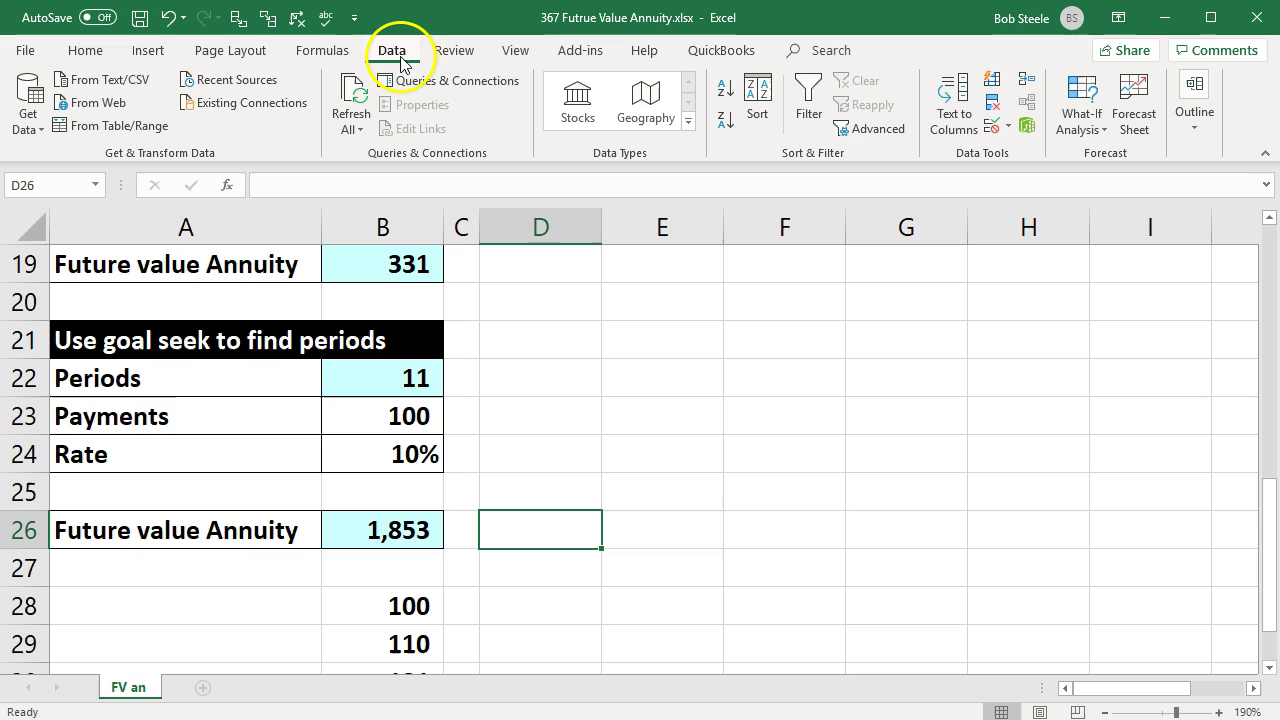
pyautogui.click(1090, 124)
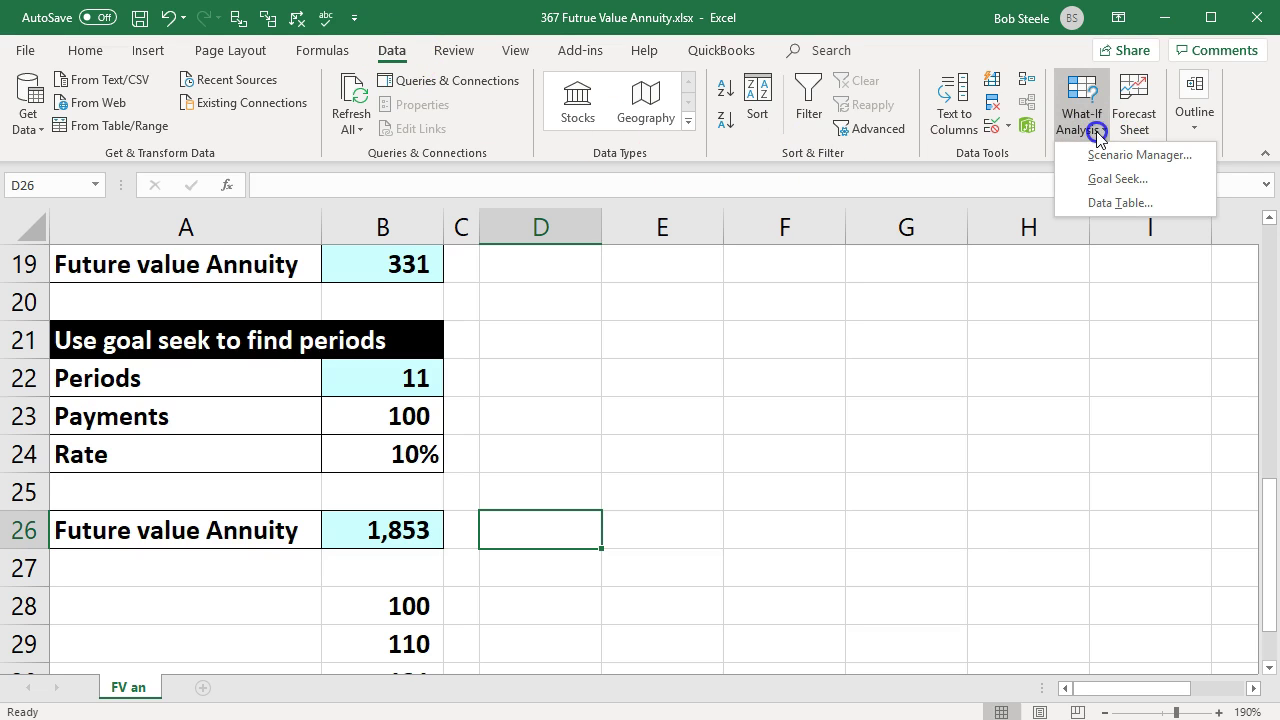
pyautogui.click(1114, 178)
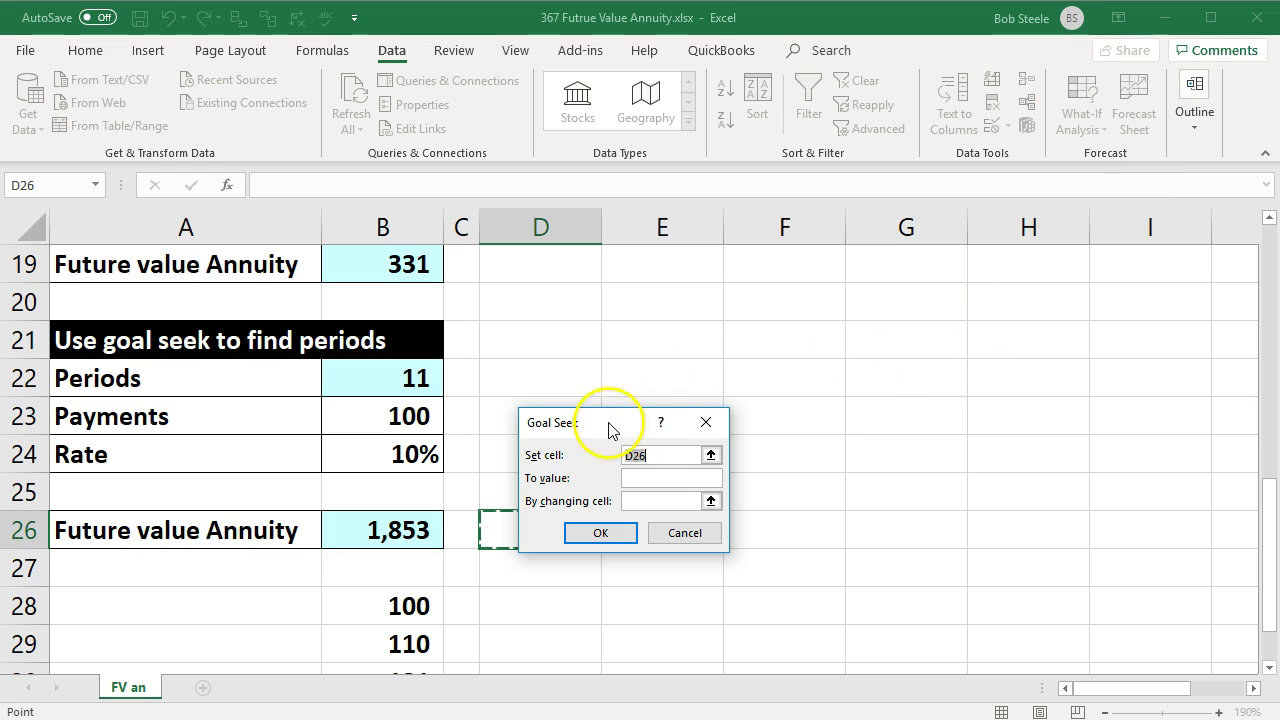
pyautogui.moveTo(609, 423); pyautogui.dragTo(558, 342)
pyautogui.click(402, 525)
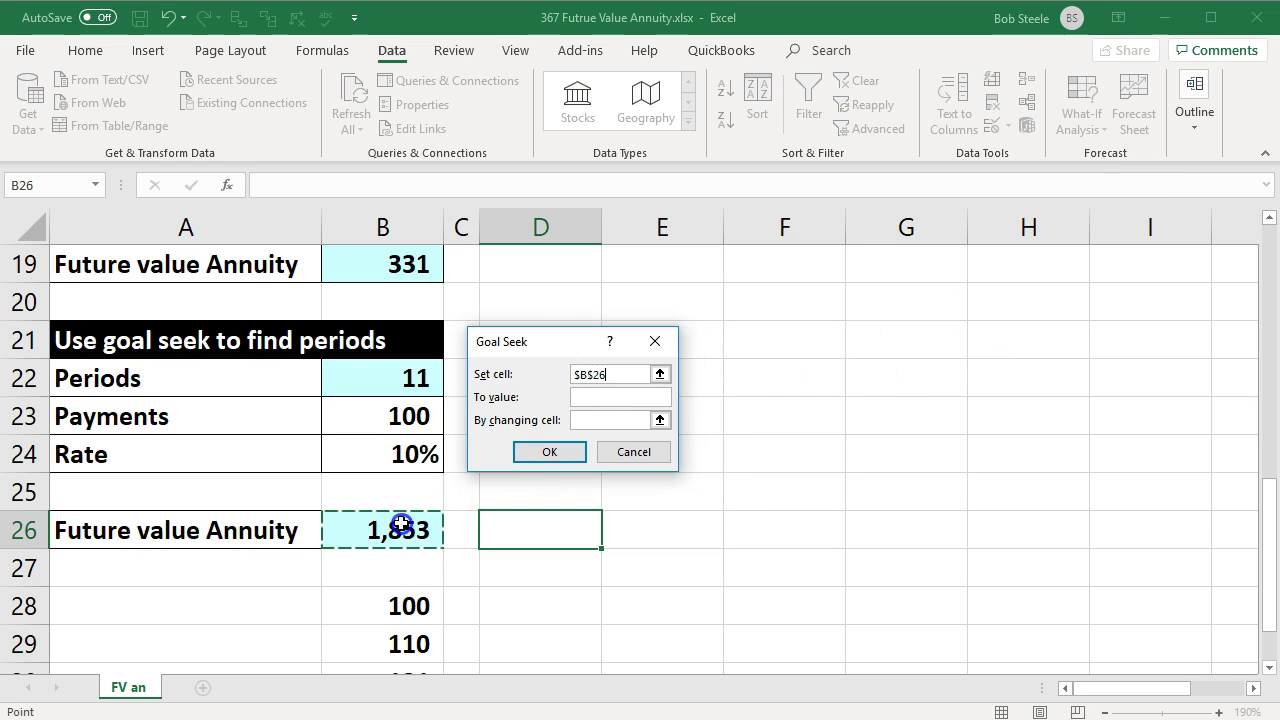
# - Set the Goal Seek target value to 331 with Periods cell B22 as the changing cell, run it and accept the solution
pyautogui.click(601, 396)
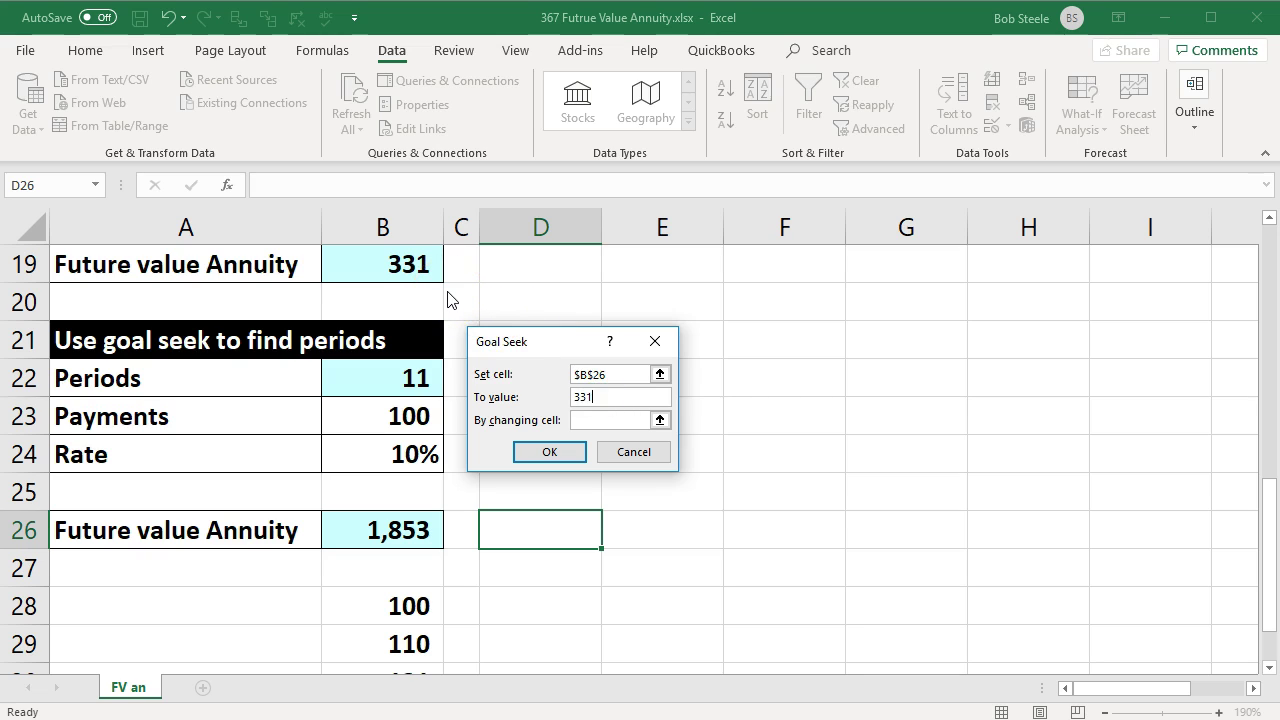
pyautogui.click(580, 420)
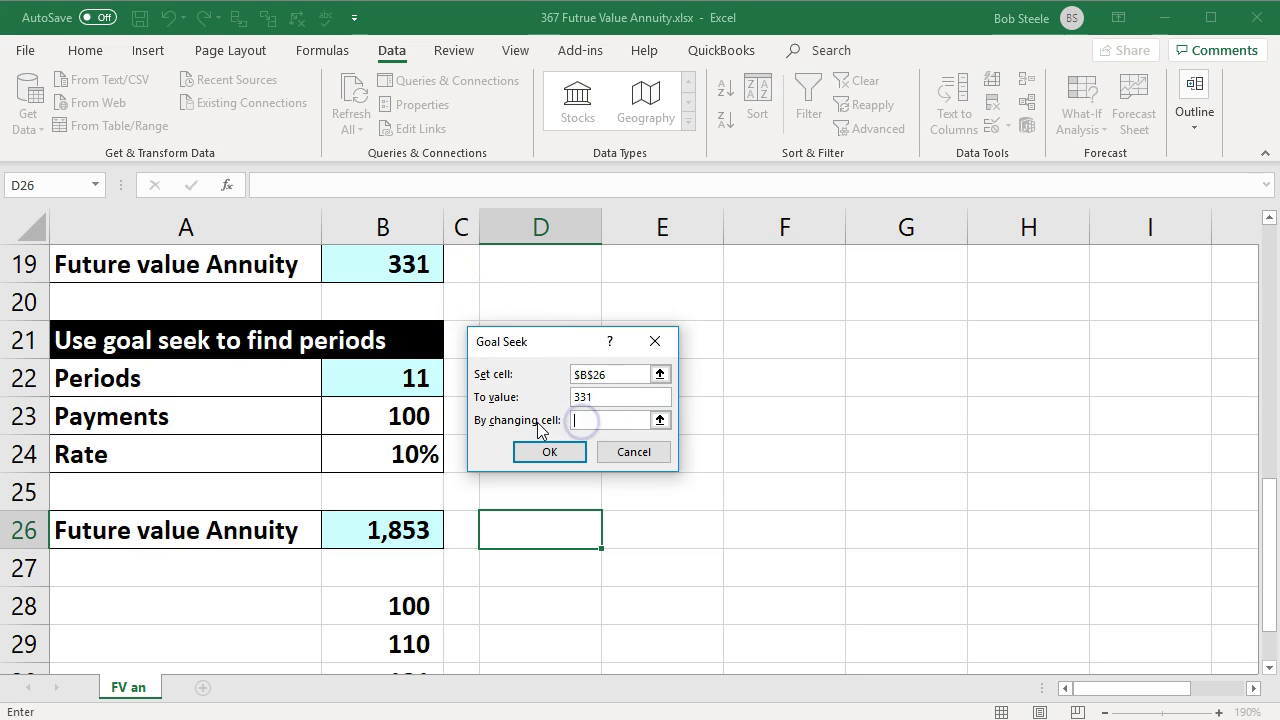
pyautogui.click(401, 370)
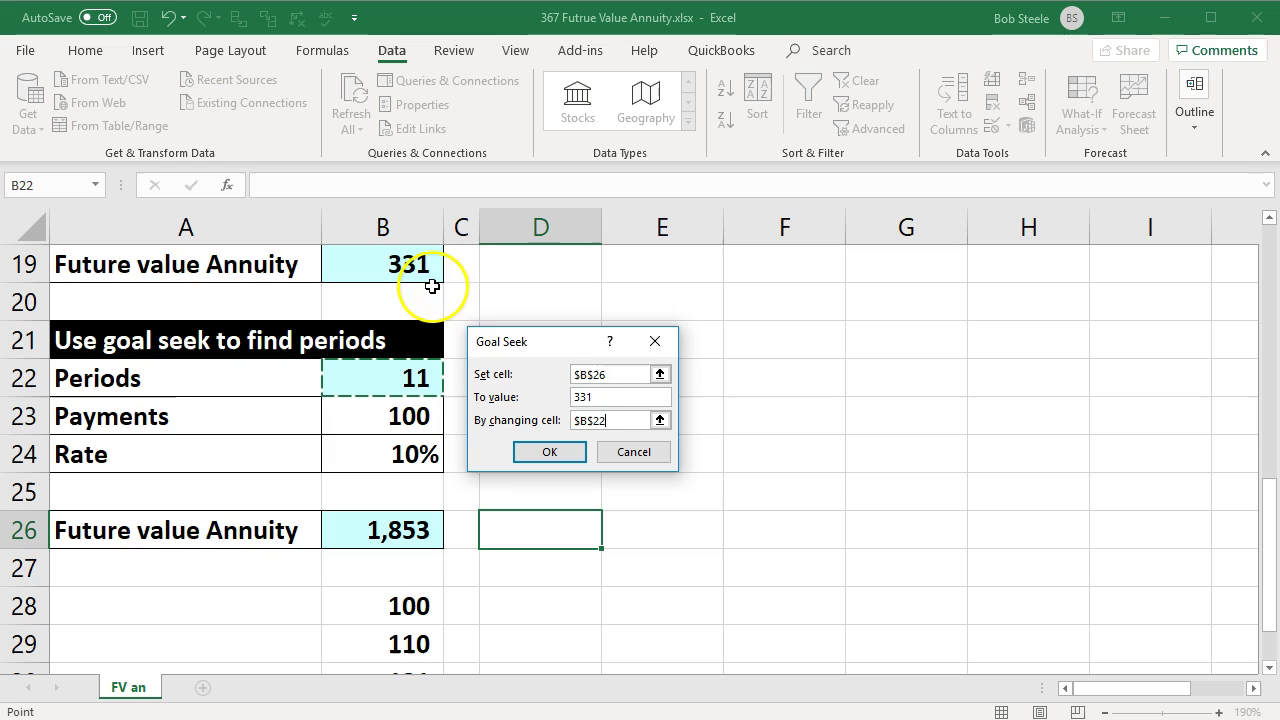
pyautogui.click(611, 396)
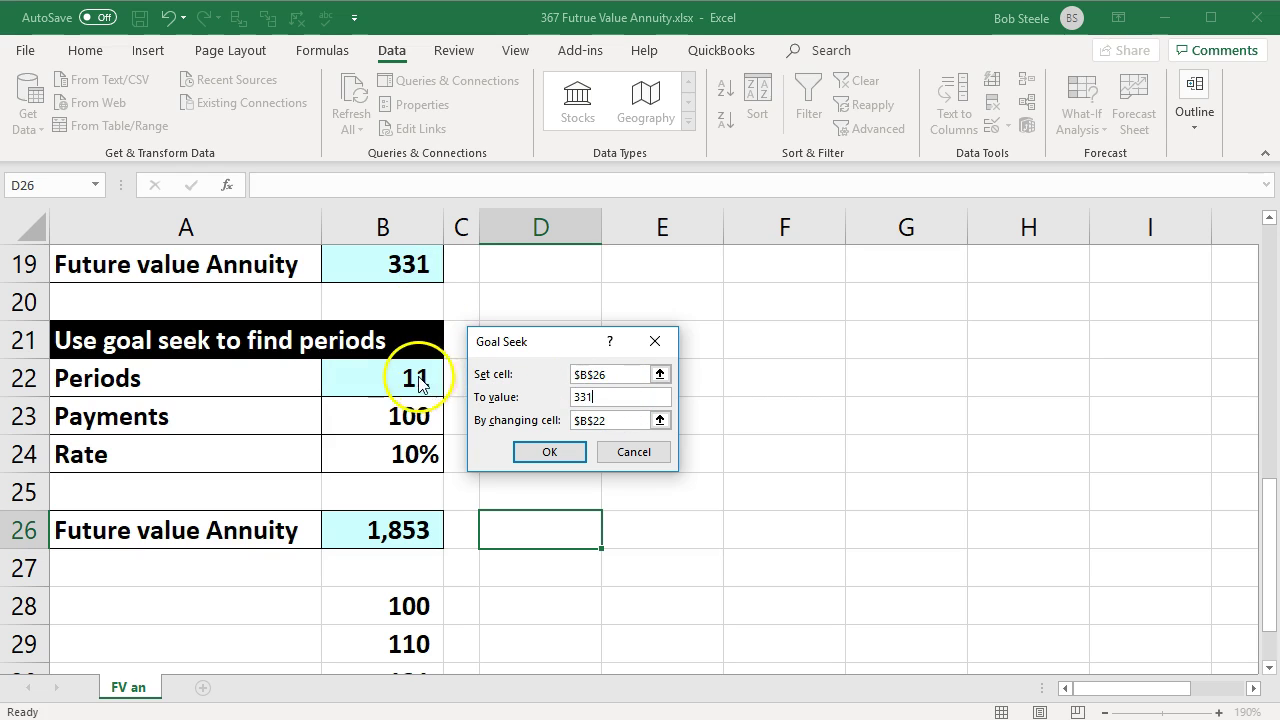
pyautogui.click(628, 424)
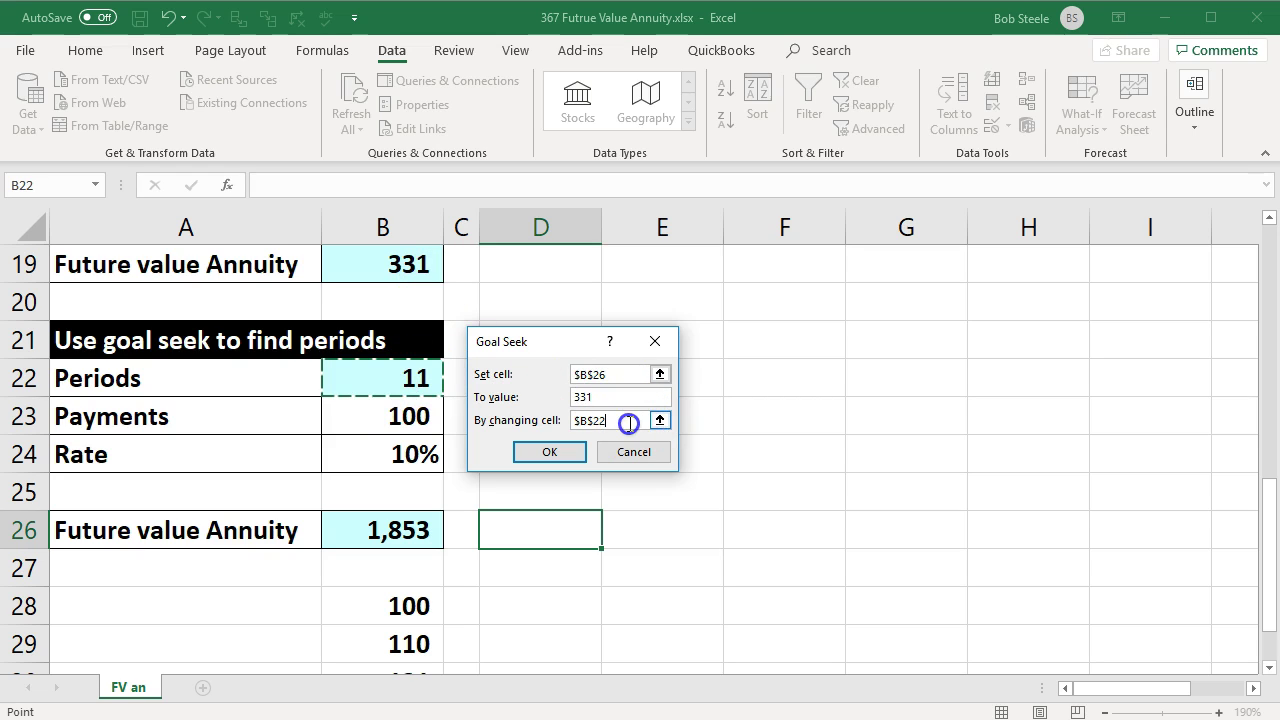
pyautogui.click(572, 452)
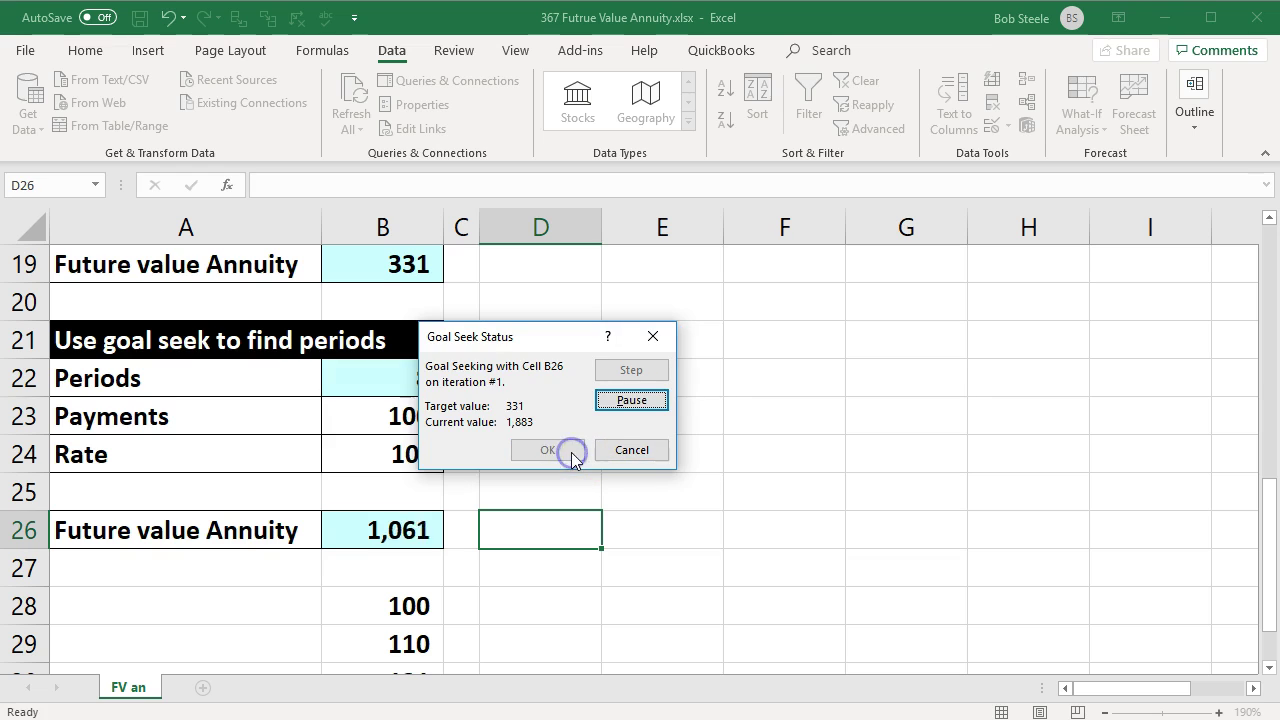
pyautogui.click(561, 450)
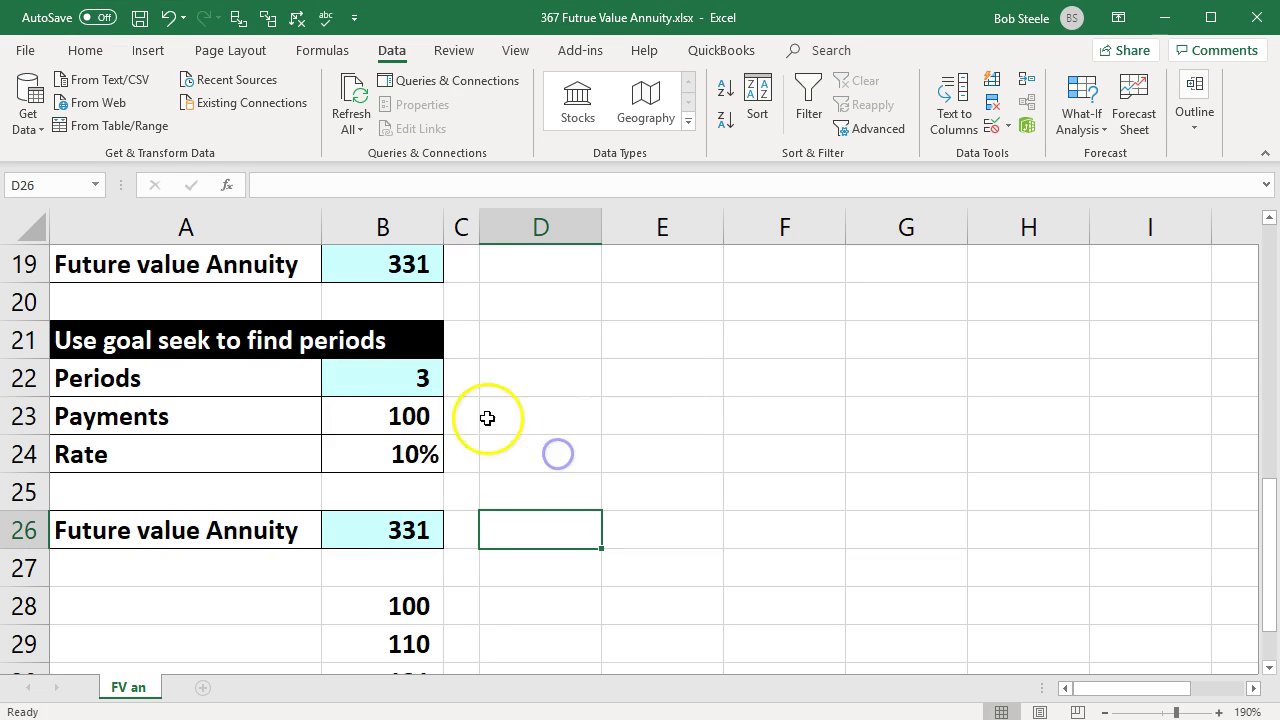
pyautogui.click(418, 386)
pyautogui.click(414, 533)
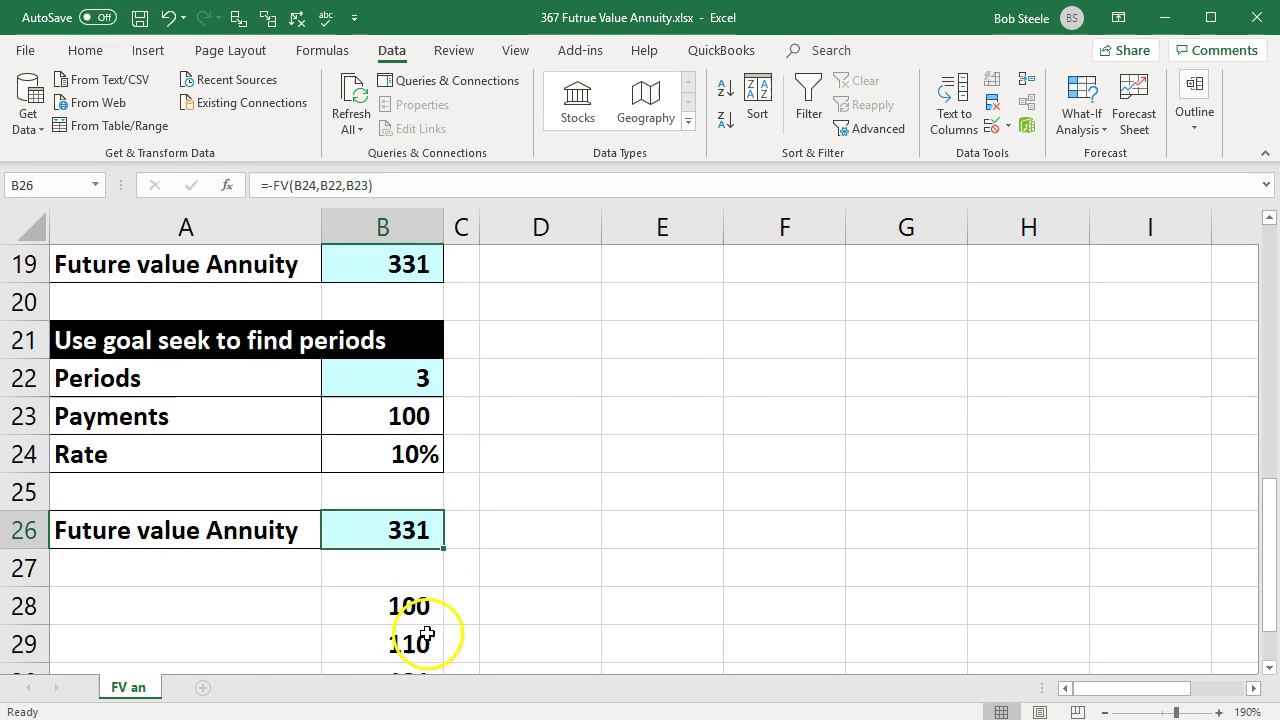